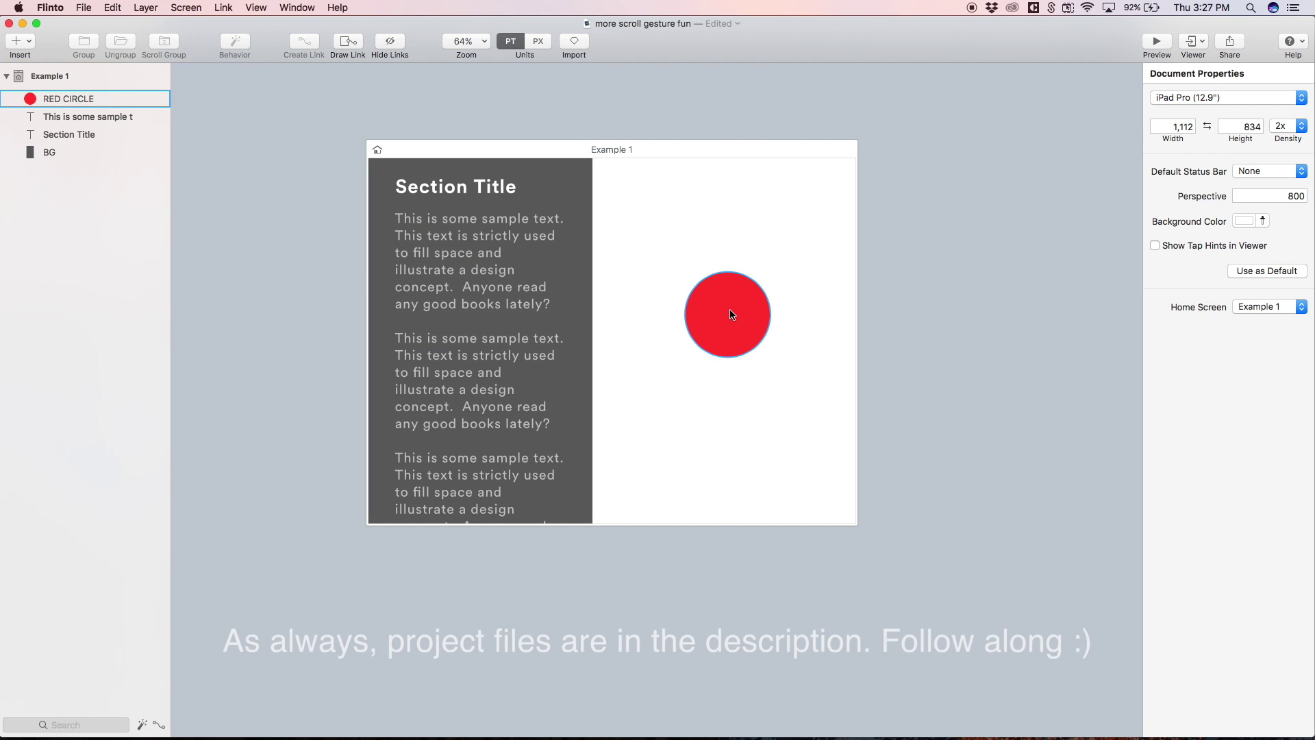
Step: Select the sample text layer, then add the Section Title layer to the selection
{"action": "left_click", "coordinate": [525, 311]}
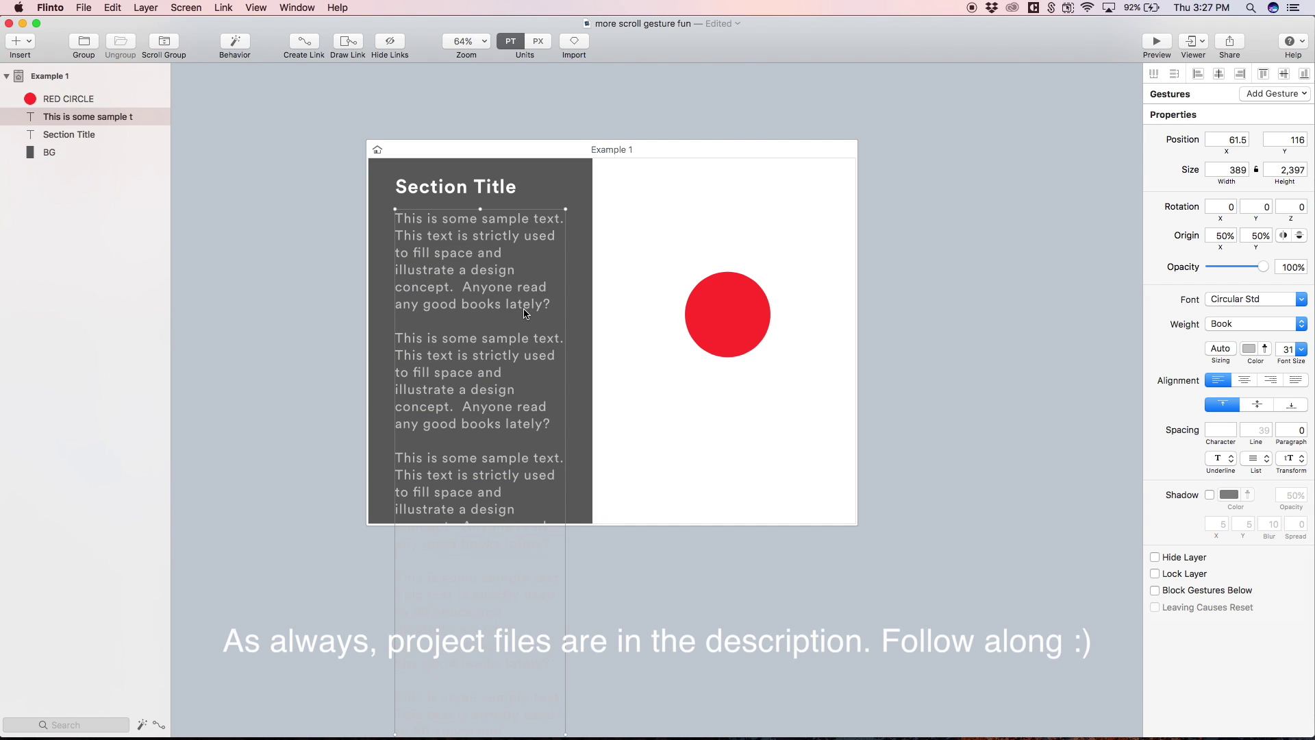
{"action": "scroll", "coordinate": [462, 337], "scroll_direction": "down", "scroll_amount": 5}
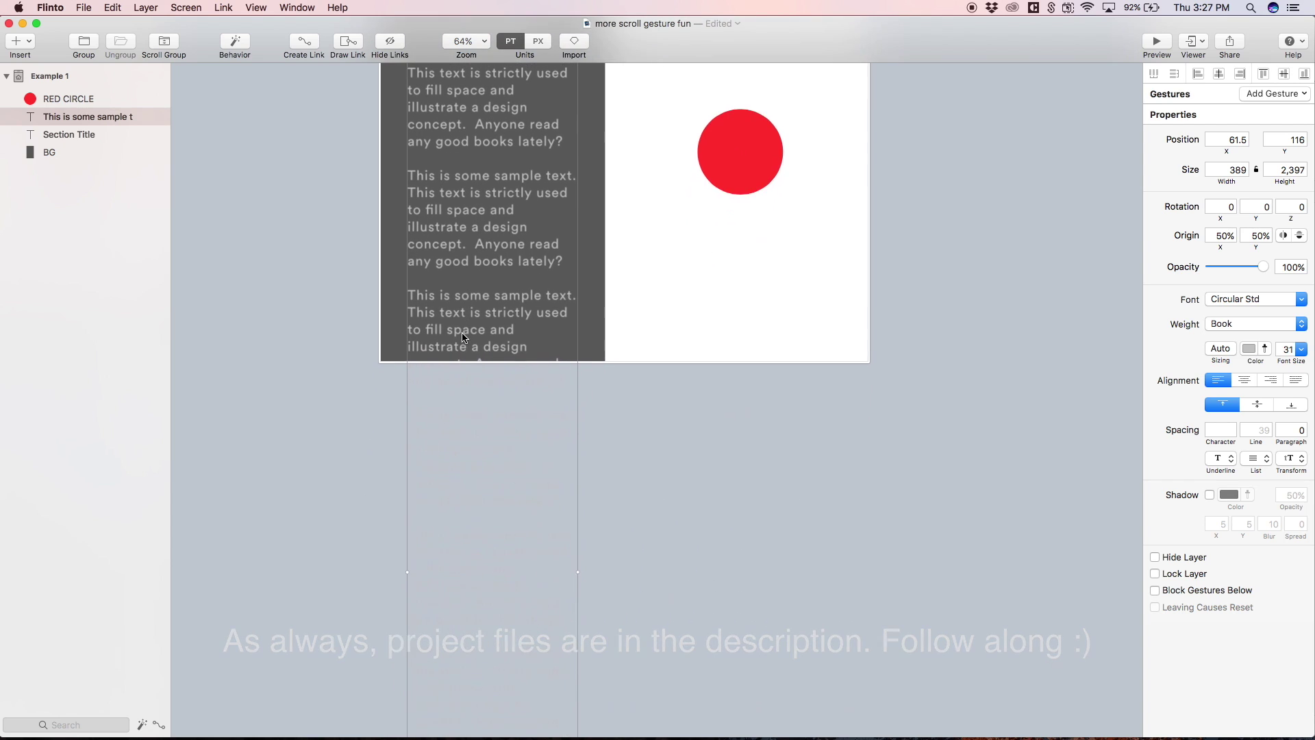
{"action": "scroll", "coordinate": [462, 337], "scroll_direction": "up", "scroll_amount": 4}
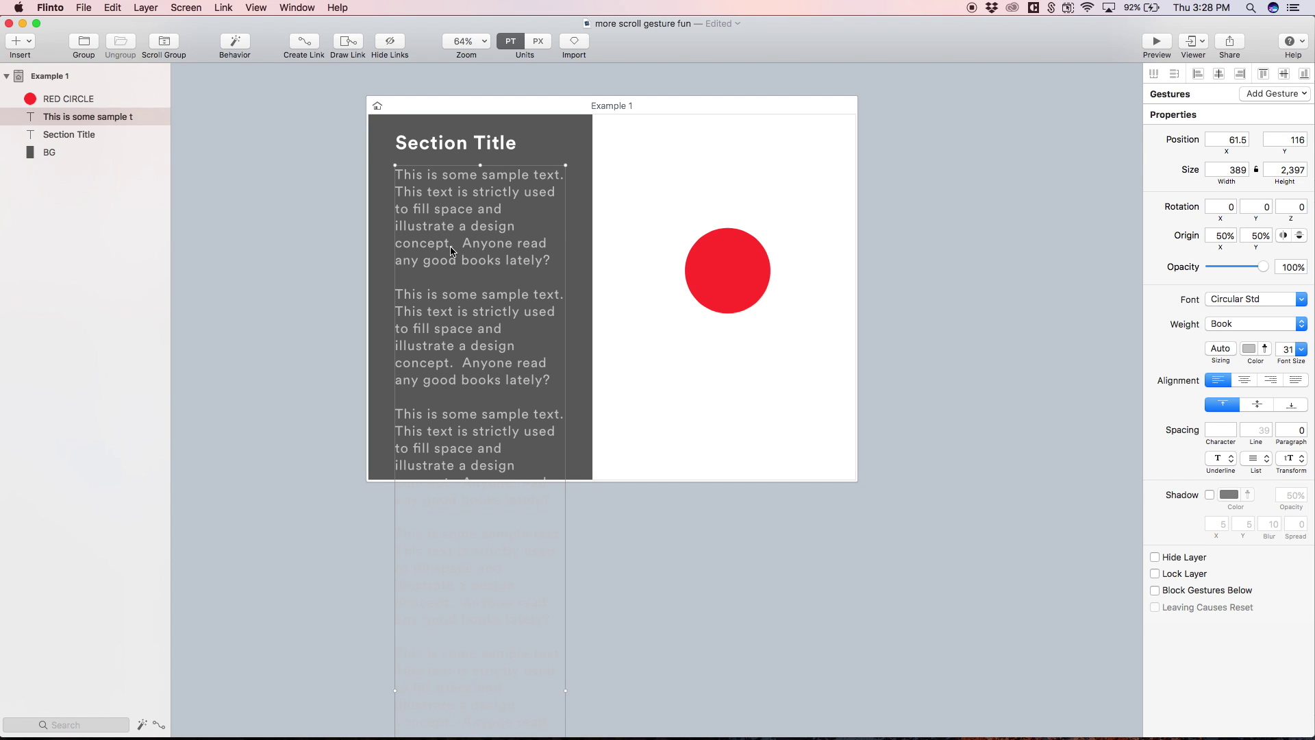
{"action": "left_click", "coordinate": [473, 140], "text": "shift"}
Step: Wrap both text layers in a scroll group from Y 0, height 834, content height 2,810, and preview it
{"action": "left_click", "coordinate": [165, 50]}
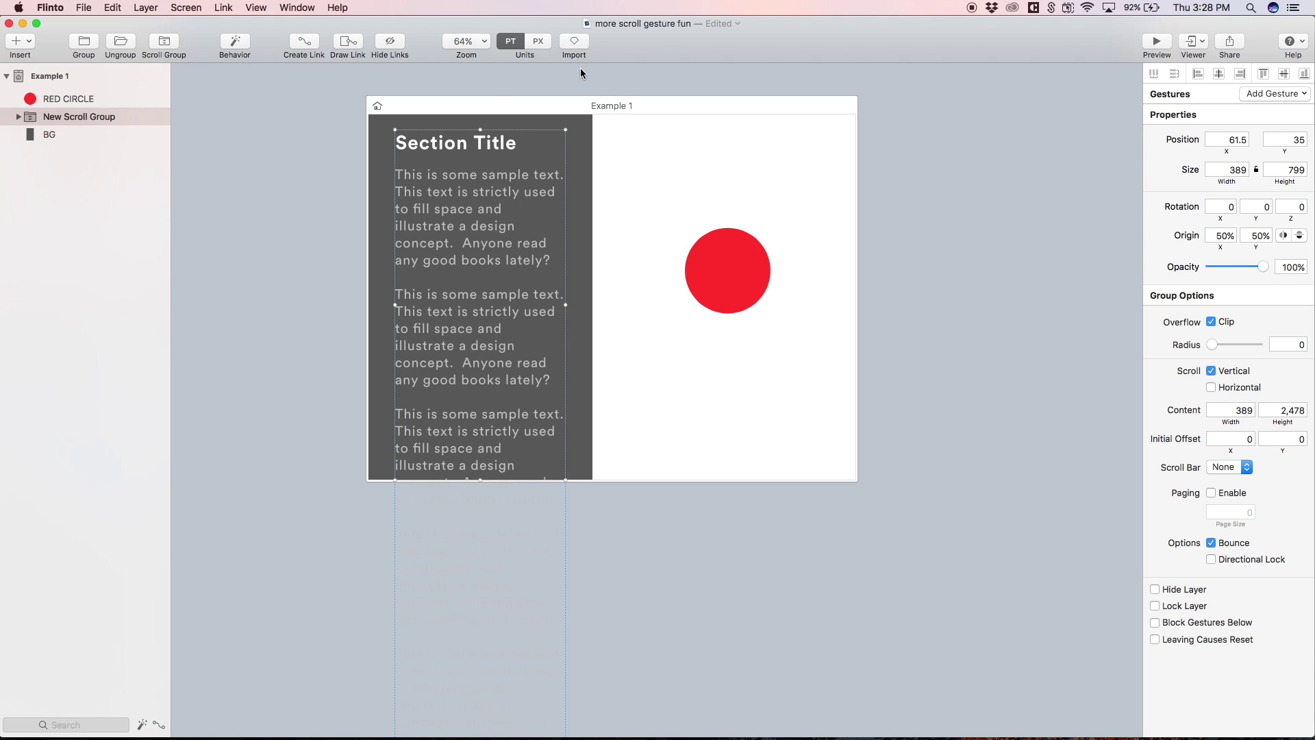
{"action": "left_click_drag", "start_coordinate": [482, 129], "coordinate": [482, 111]}
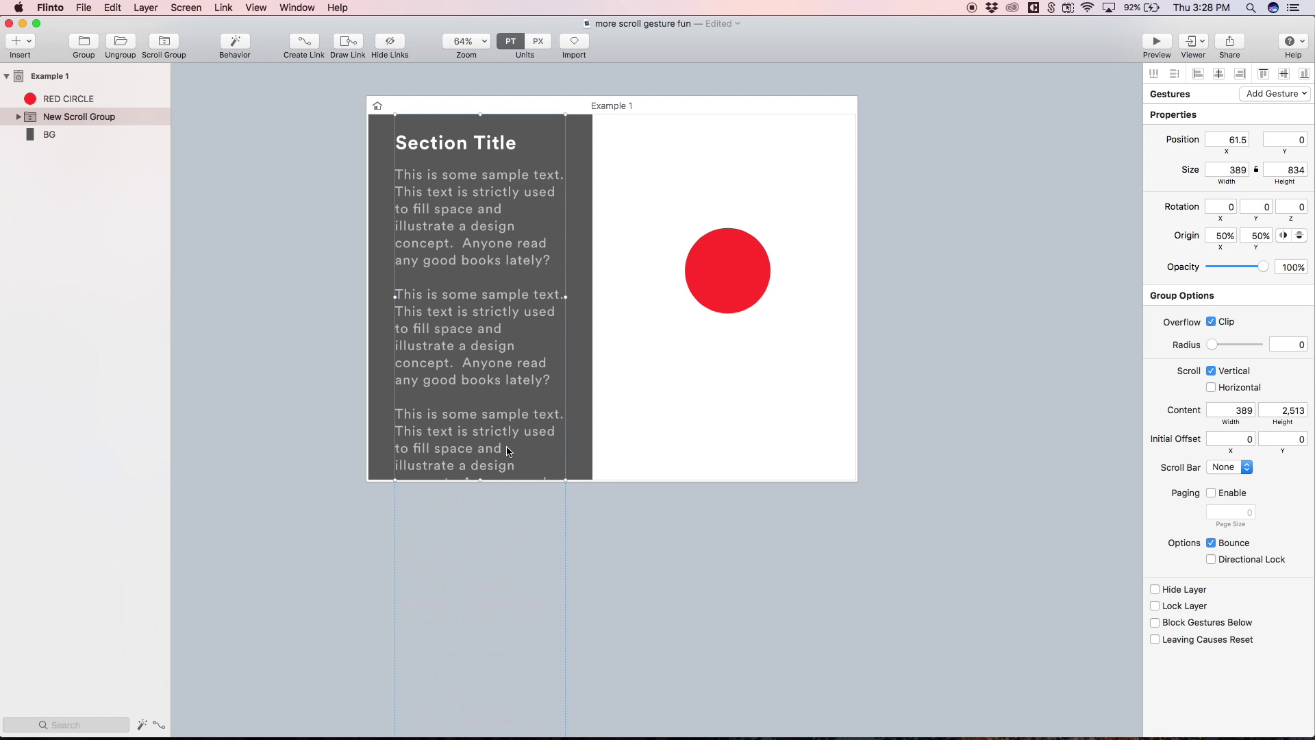
{"action": "scroll", "coordinate": [507, 451], "scroll_direction": "down", "scroll_amount": 10}
{"action": "left_click_drag", "start_coordinate": [531, 318], "coordinate": [530, 449]}
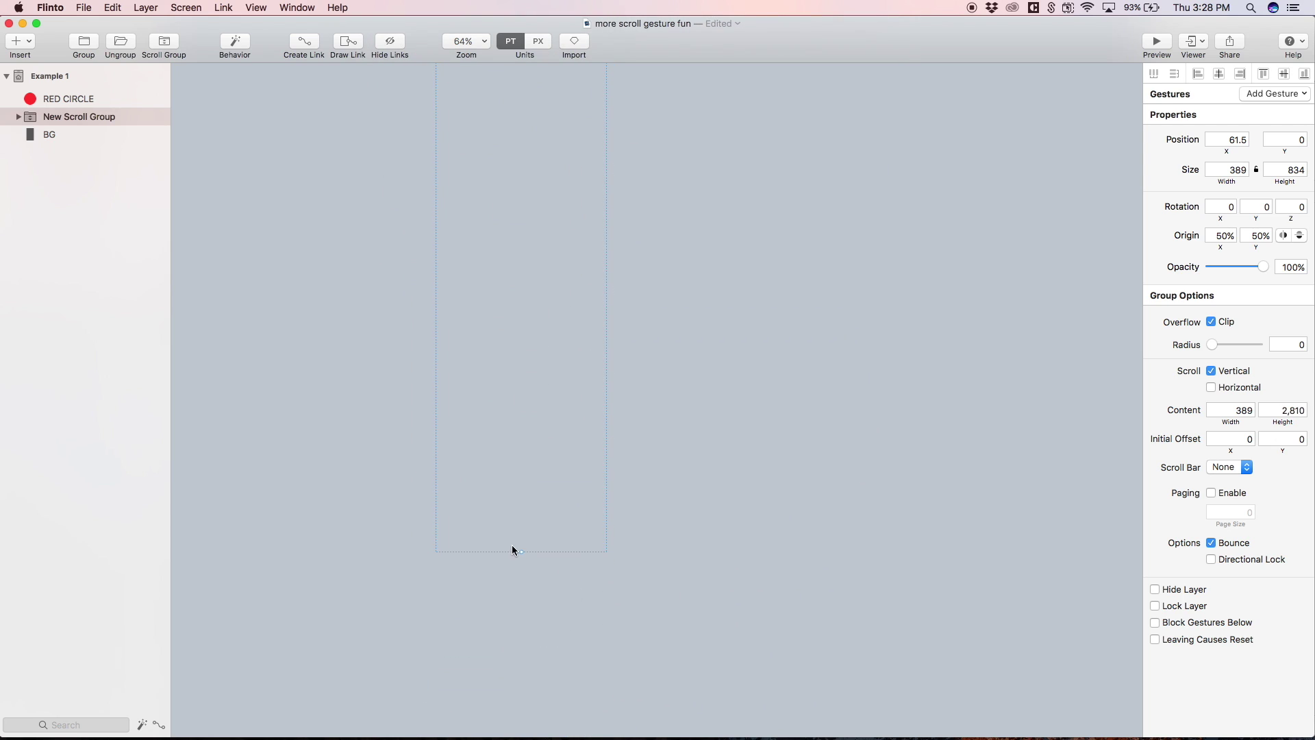
{"action": "key", "text": "super+Return"}
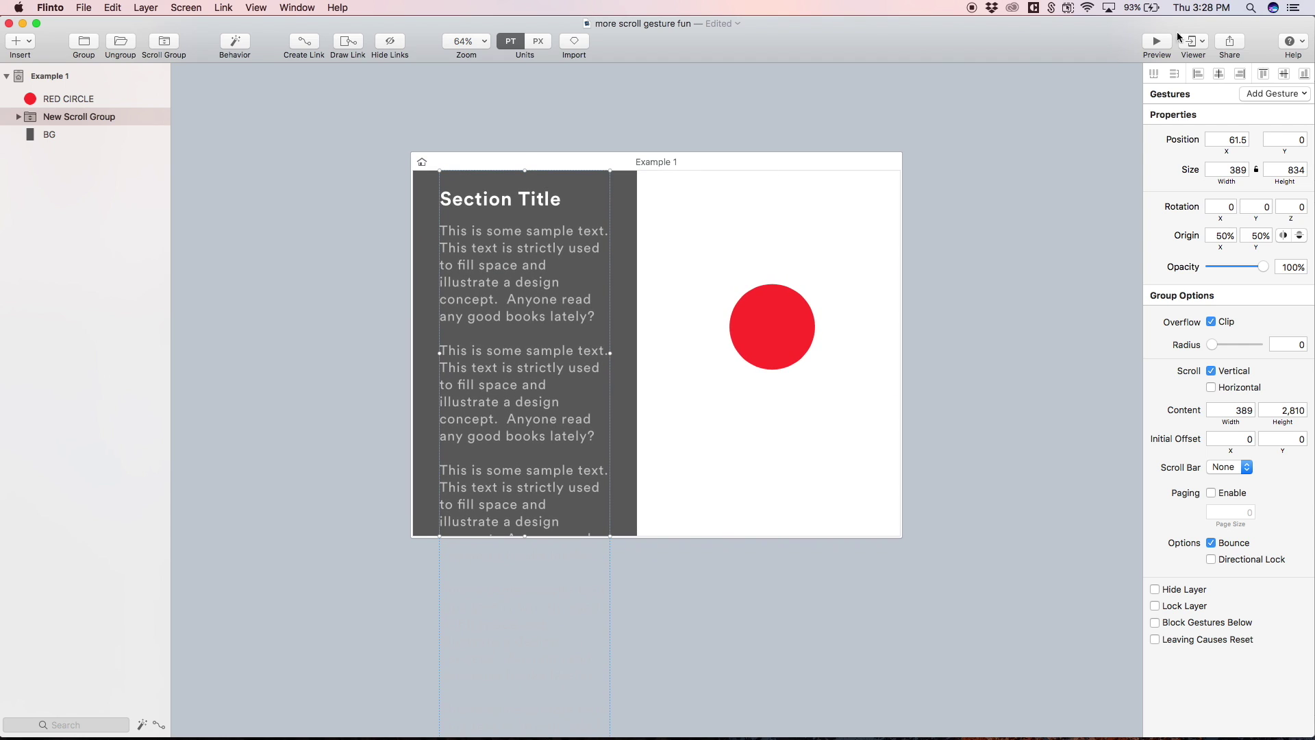
{"action": "scroll", "coordinate": [622, 425], "scroll_direction": "down", "scroll_amount": 5}
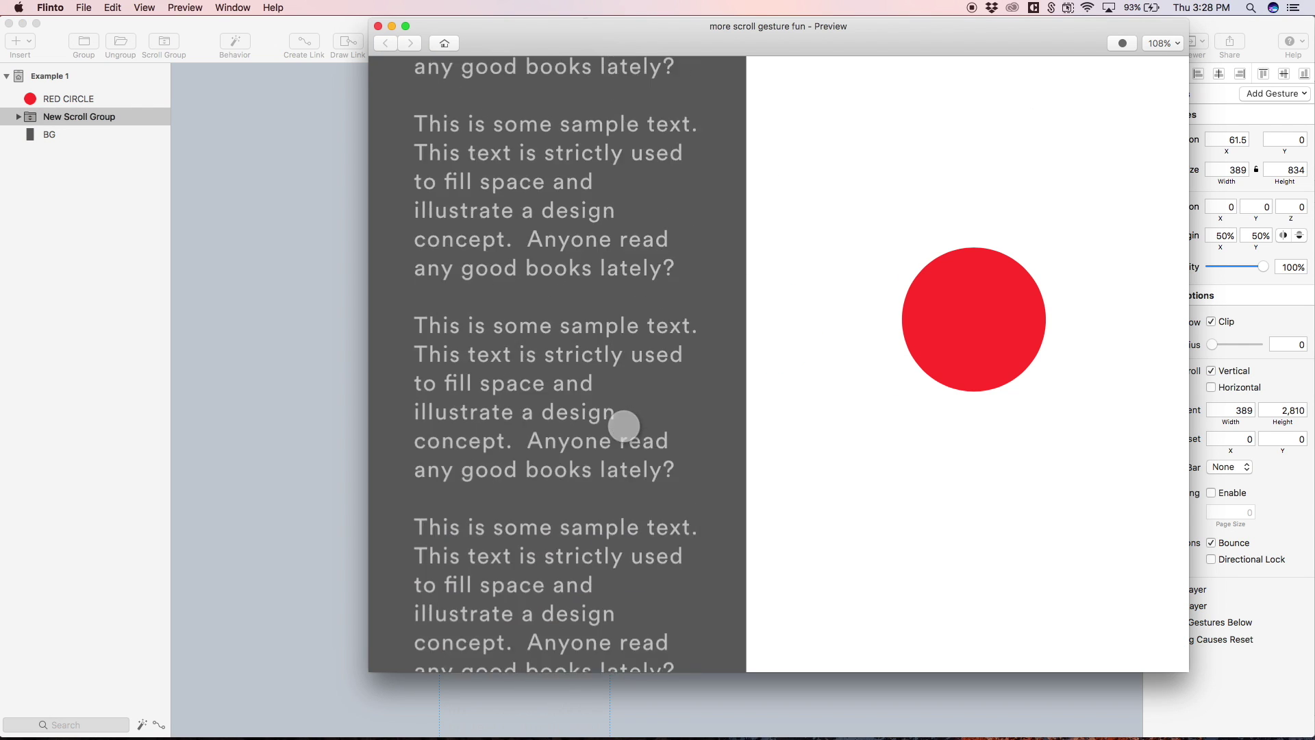
{"action": "scroll", "coordinate": [622, 426], "scroll_direction": "up", "scroll_amount": 10}
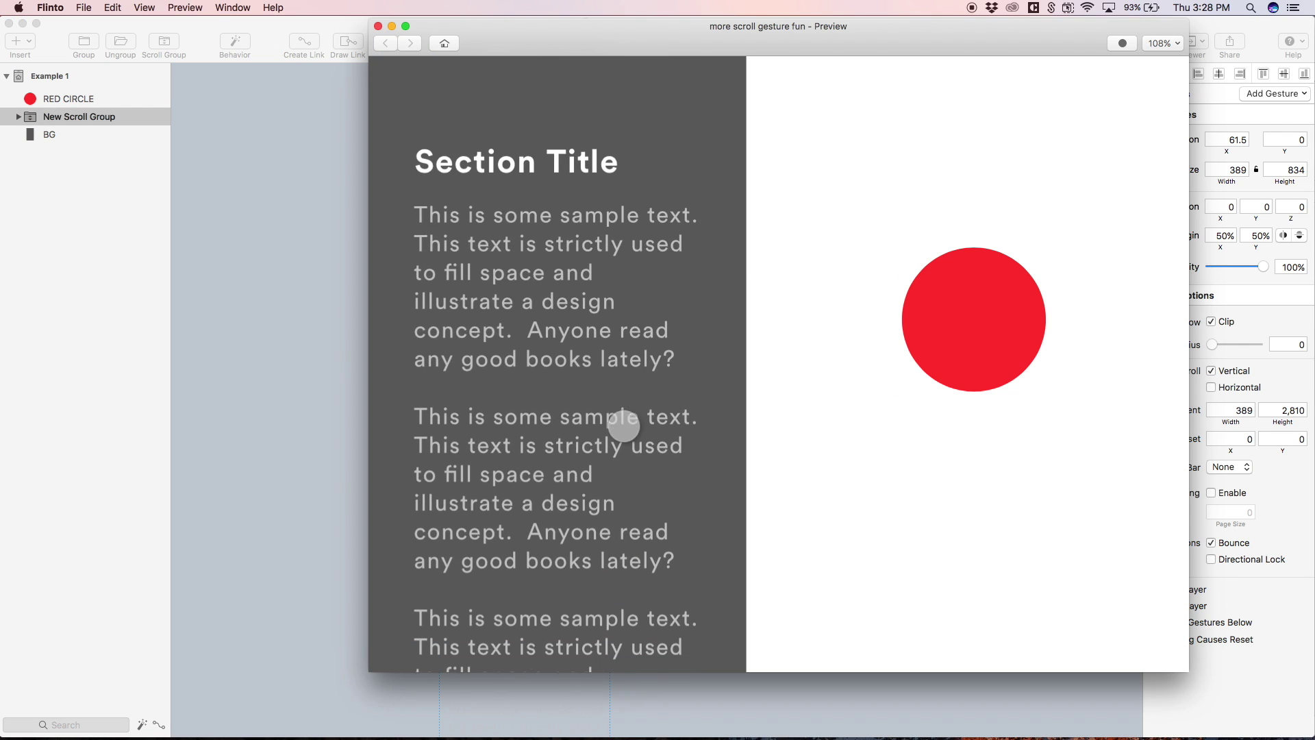
{"action": "left_click", "coordinate": [377, 26]}
{"action": "left_click", "coordinate": [361, 243]}
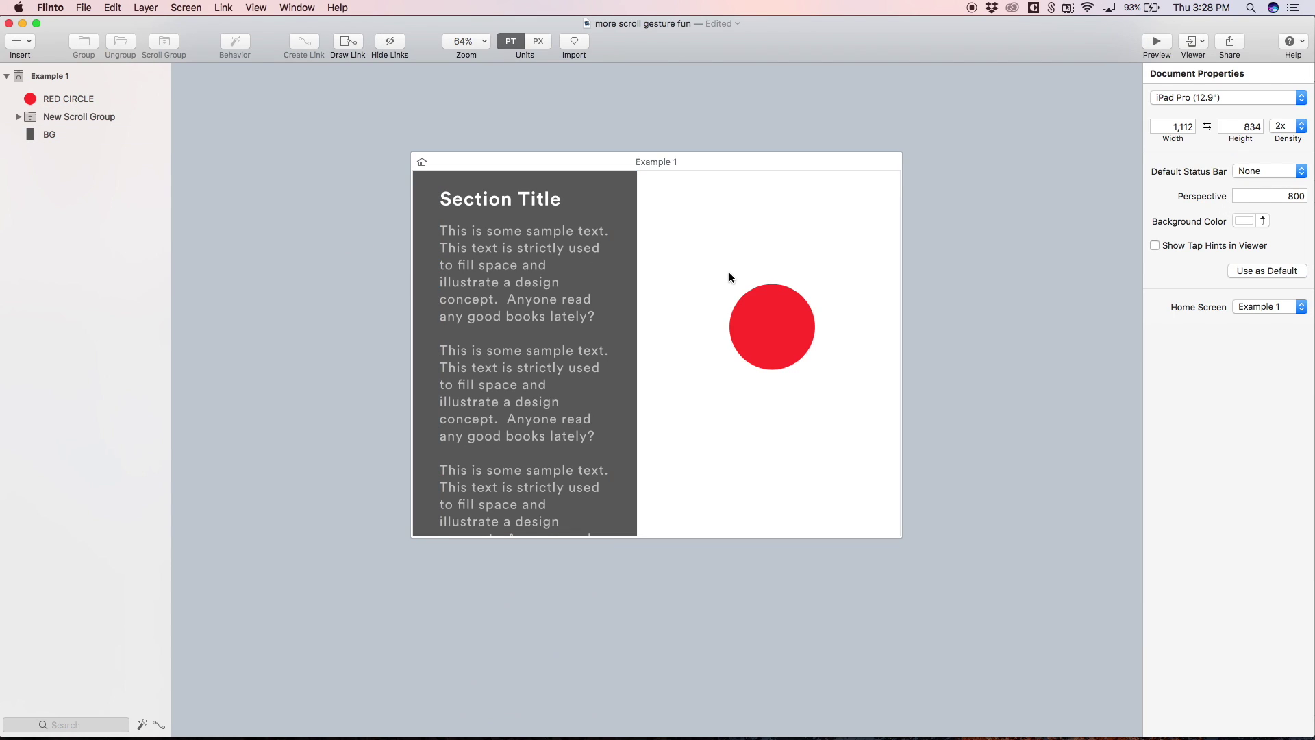
{"action": "left_click", "coordinate": [785, 330]}
Step: Shrink the red circle to 0 × 0, then group all Example 1 layers into a behavior
{"action": "left_click_drag", "start_coordinate": [774, 371], "coordinate": [779, 328]}
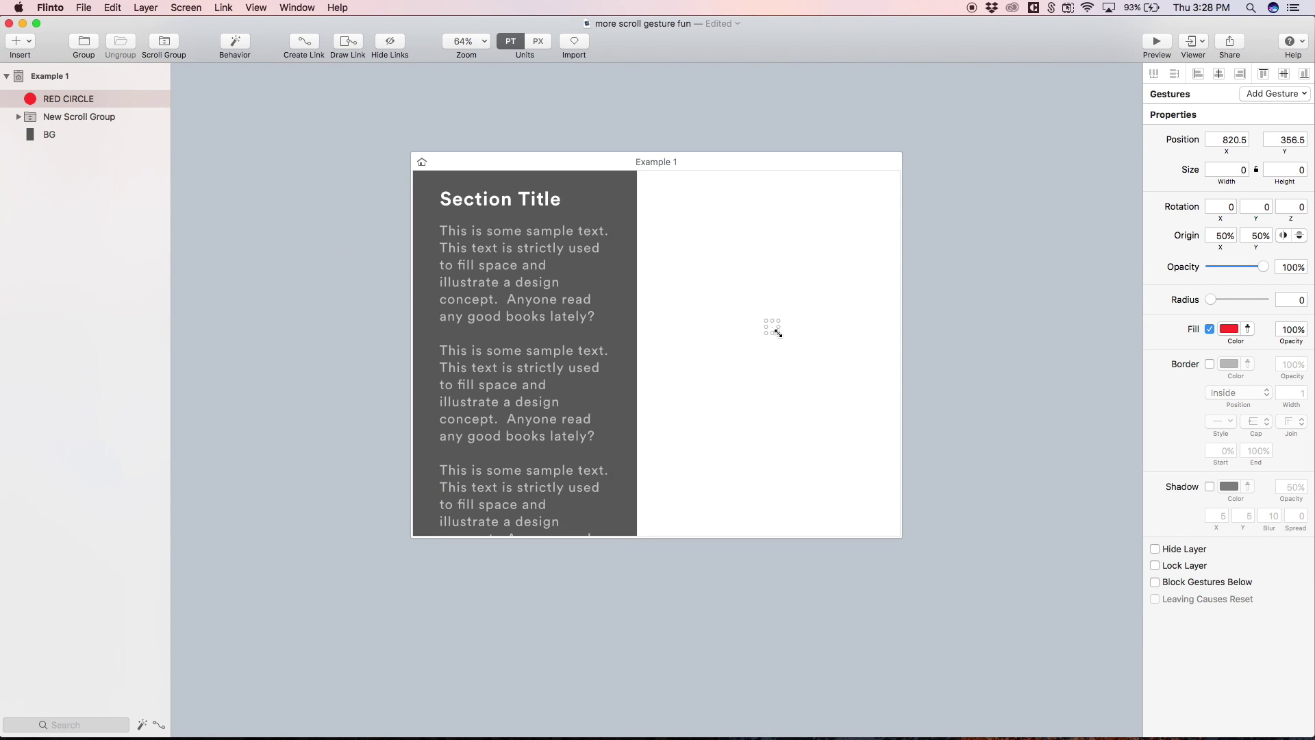
{"action": "left_click", "coordinate": [765, 387]}
{"action": "left_click", "coordinate": [344, 232]}
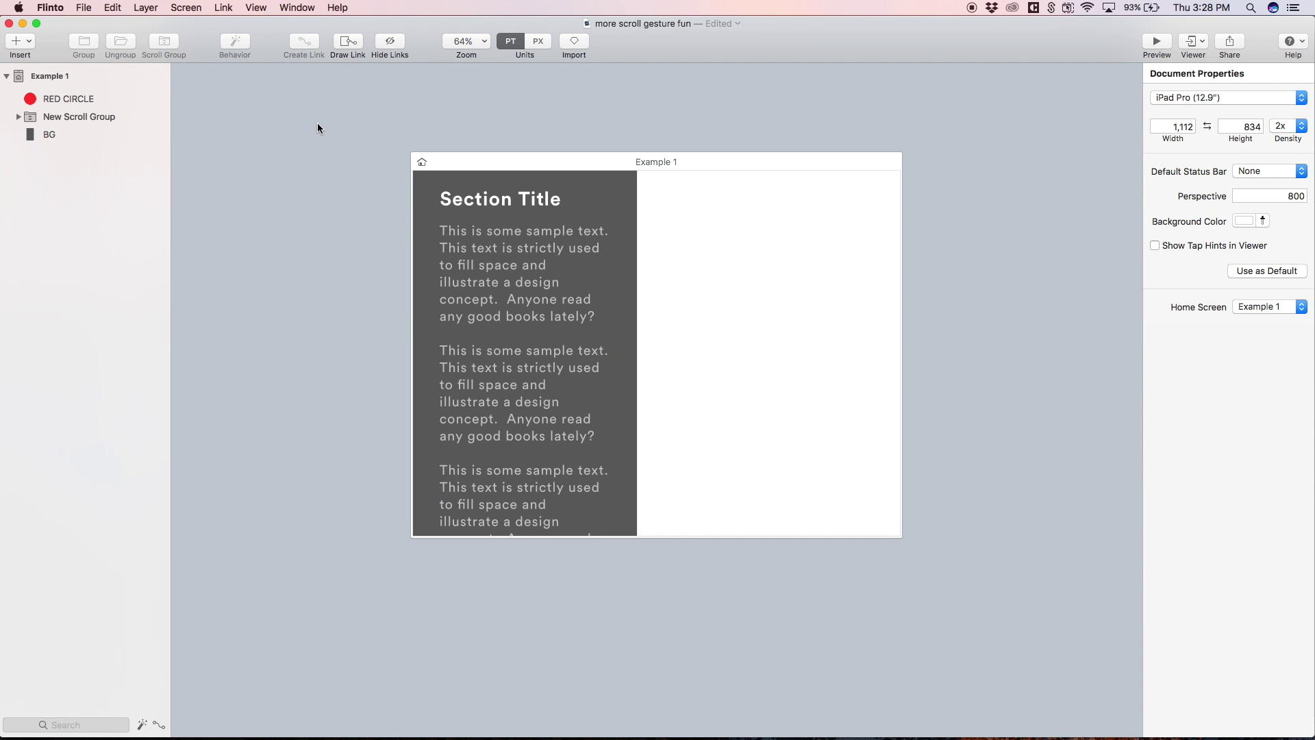
{"action": "left_click_drag", "start_coordinate": [326, 113], "coordinate": [987, 592]}
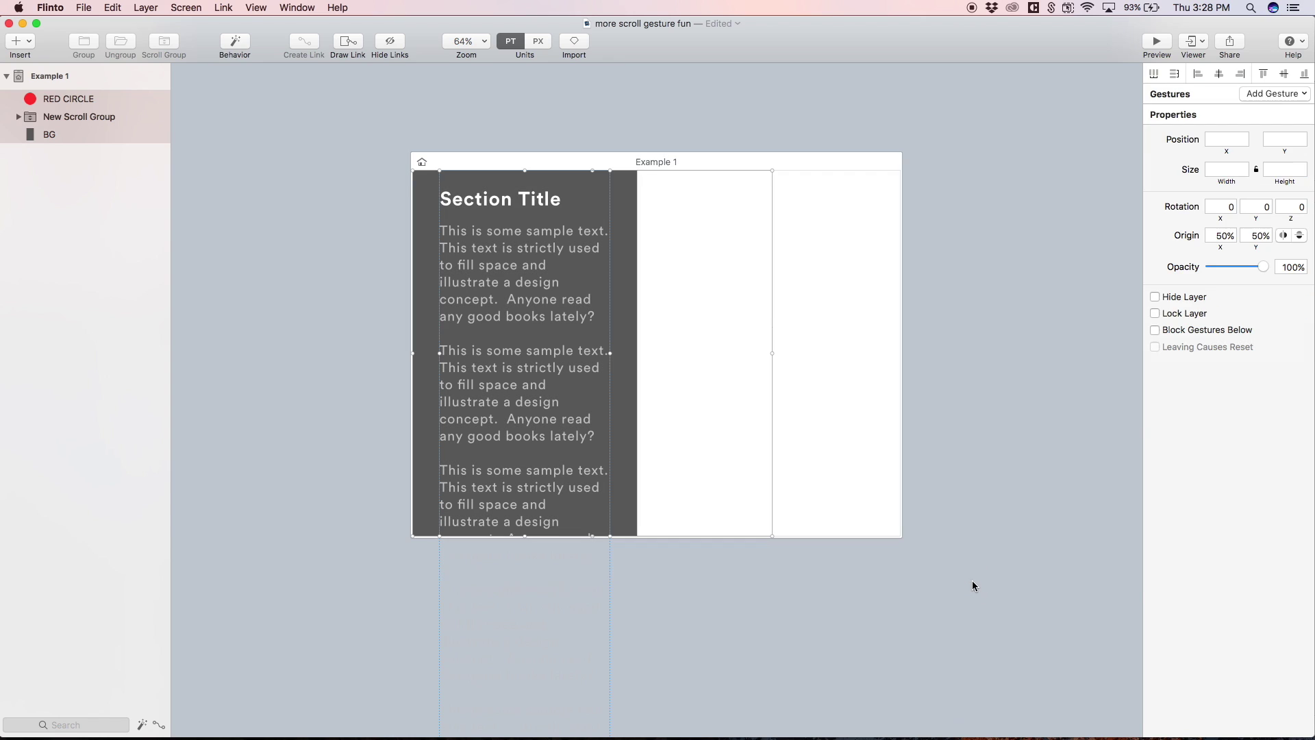
{"action": "left_click", "coordinate": [239, 41]}
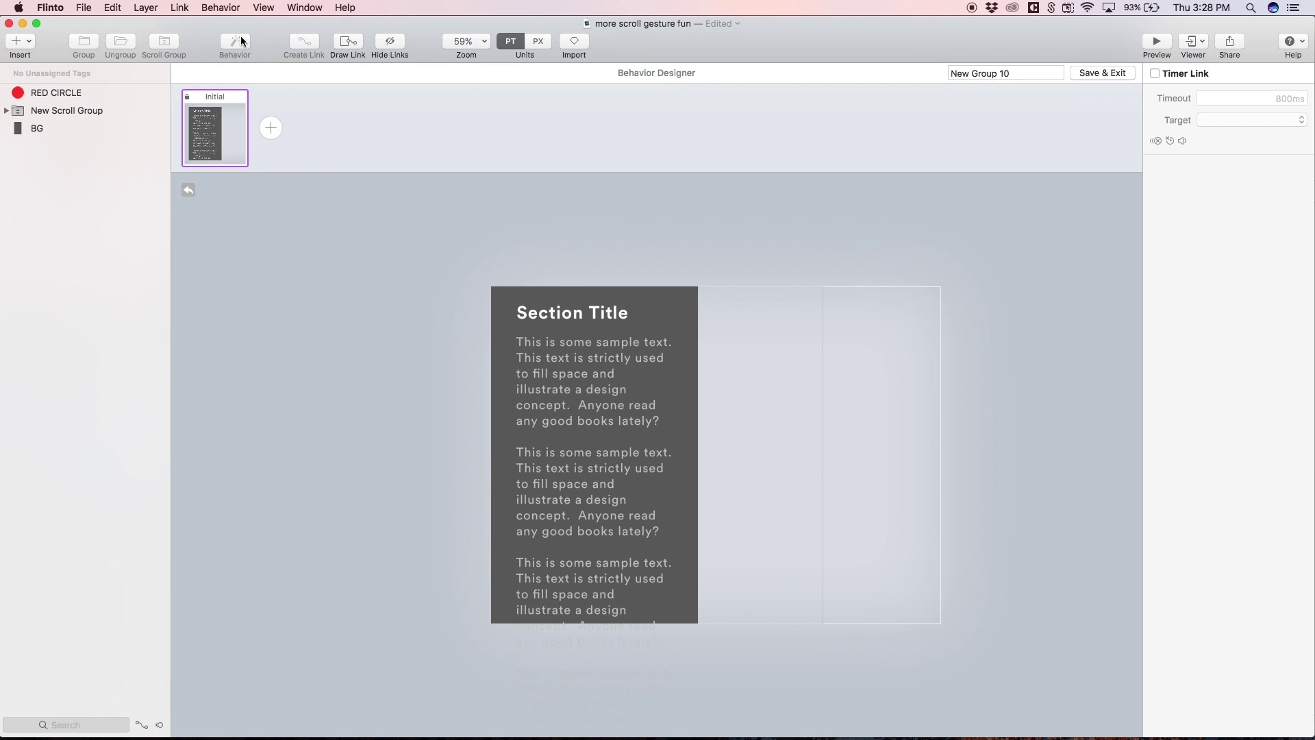
Step: Add New State with the red circle at 330 × 330, comparing it against the zero-size Initial state
{"action": "left_click", "coordinate": [270, 128]}
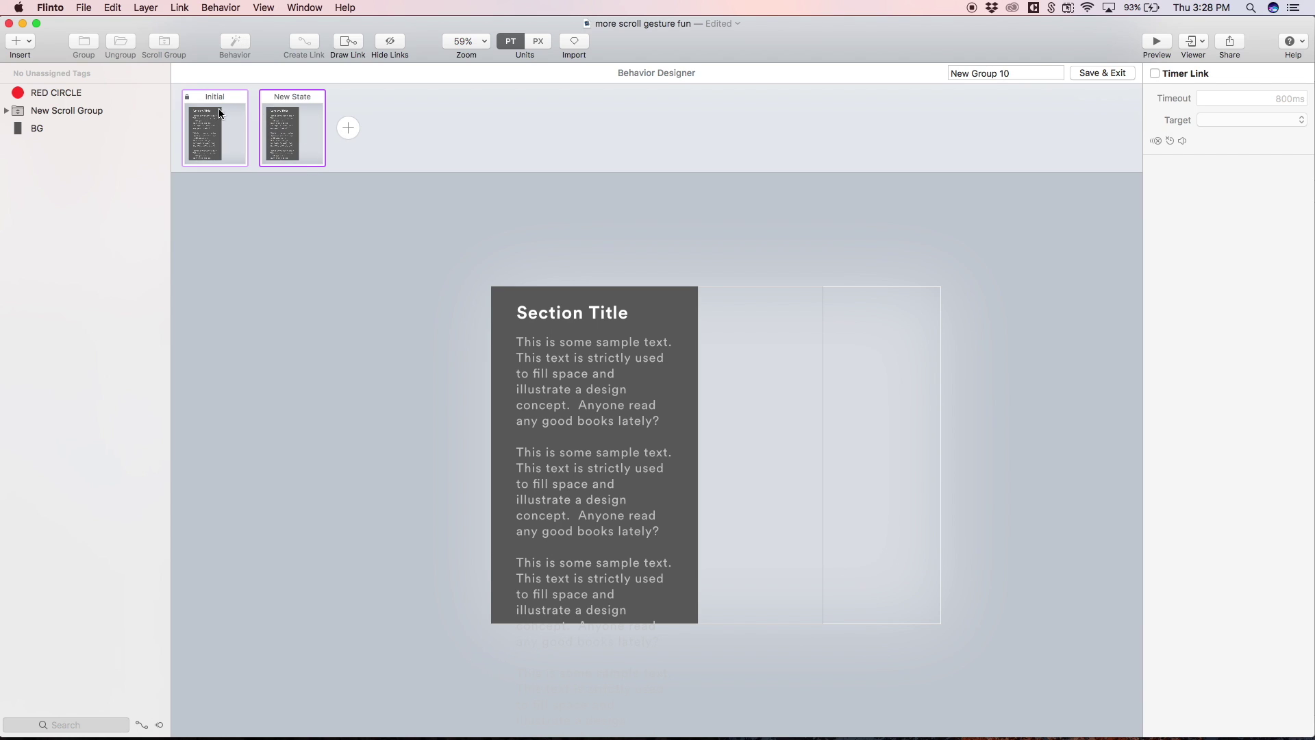
{"action": "left_click", "coordinate": [94, 93]}
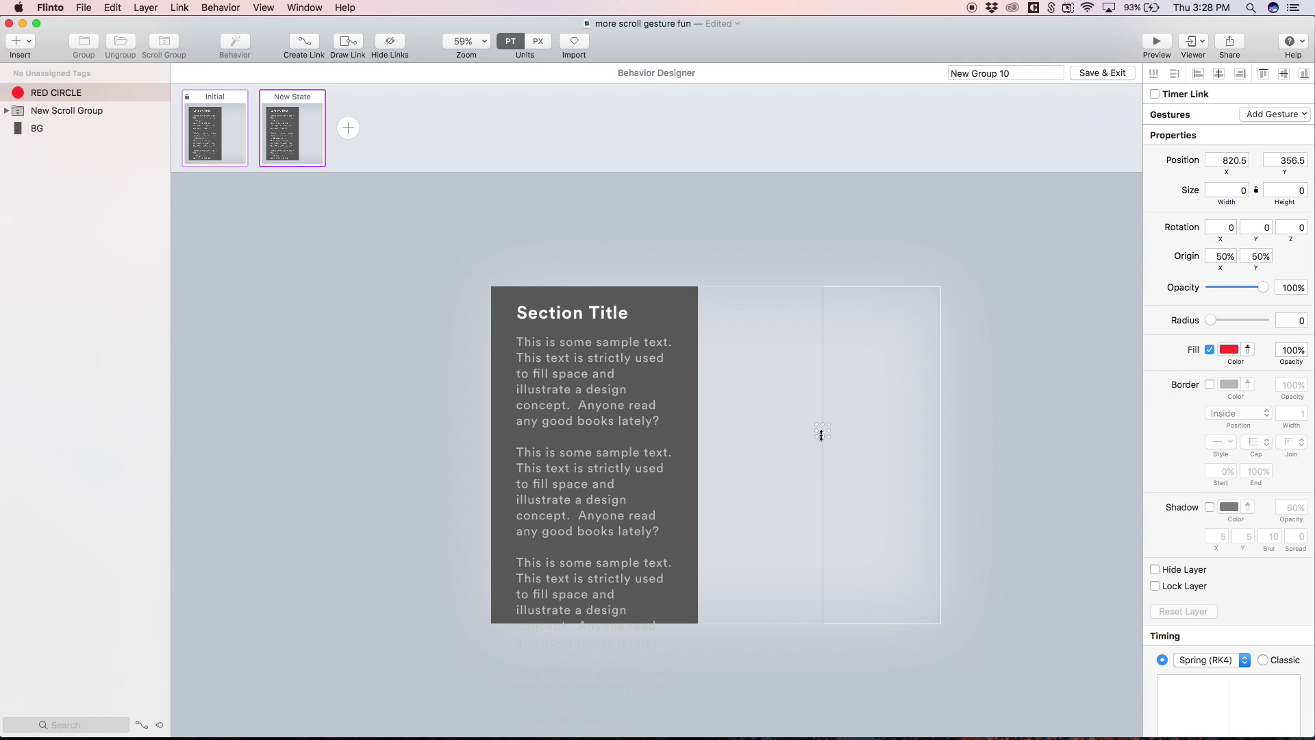
{"action": "left_click_drag", "start_coordinate": [822, 435], "coordinate": [822, 505]}
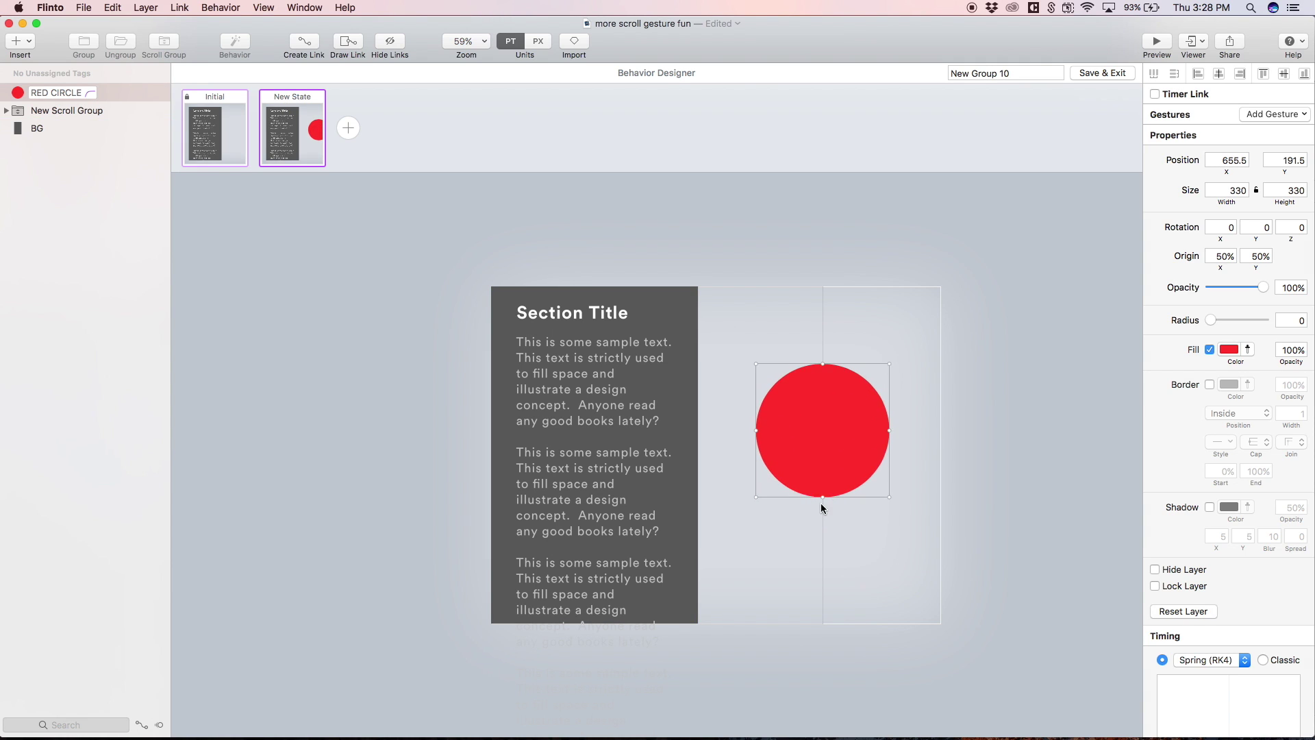
{"action": "left_click", "coordinate": [240, 149]}
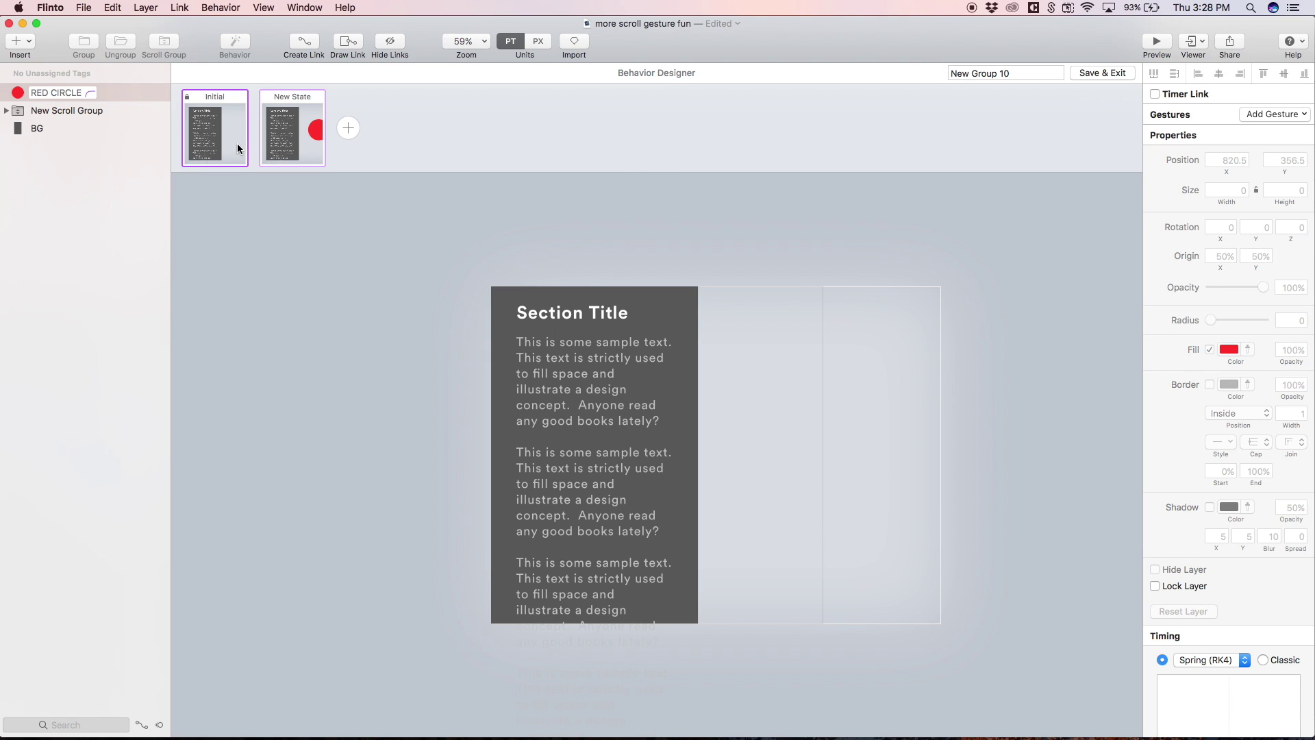
{"action": "left_click", "coordinate": [274, 144]}
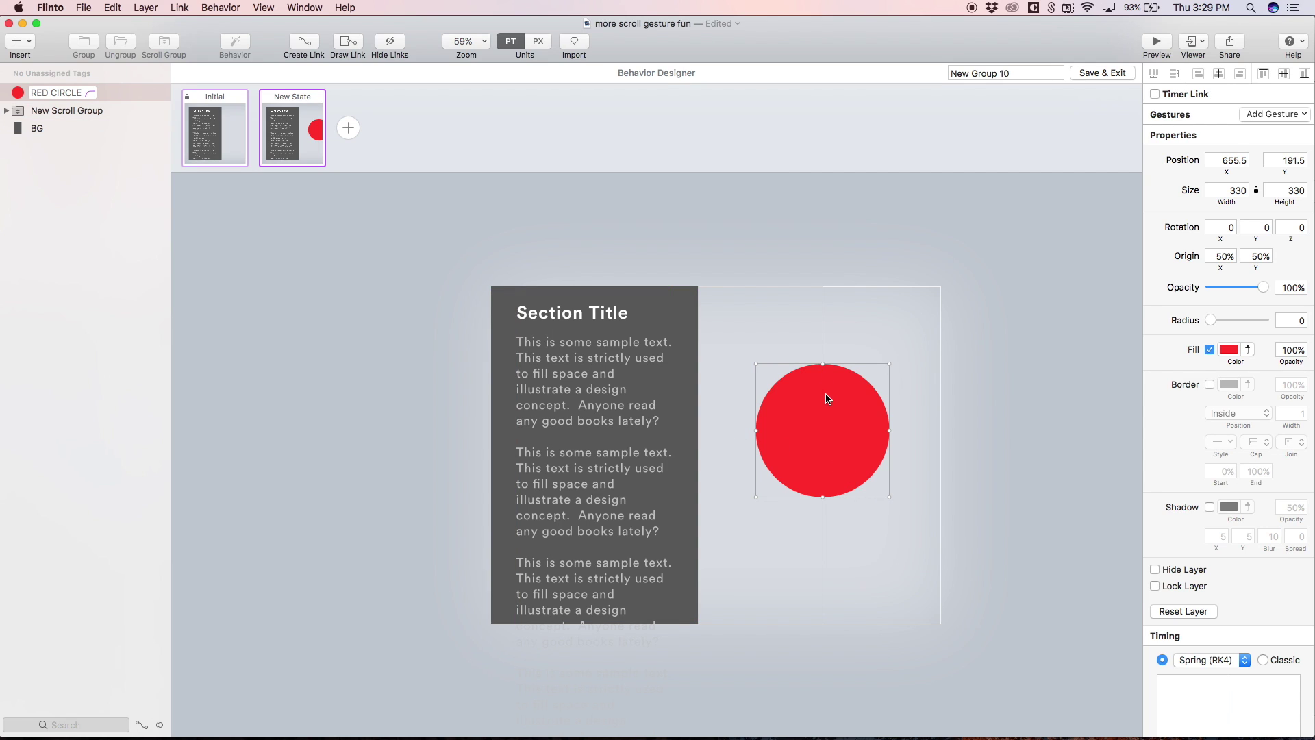
{"action": "left_click", "coordinate": [226, 114]}
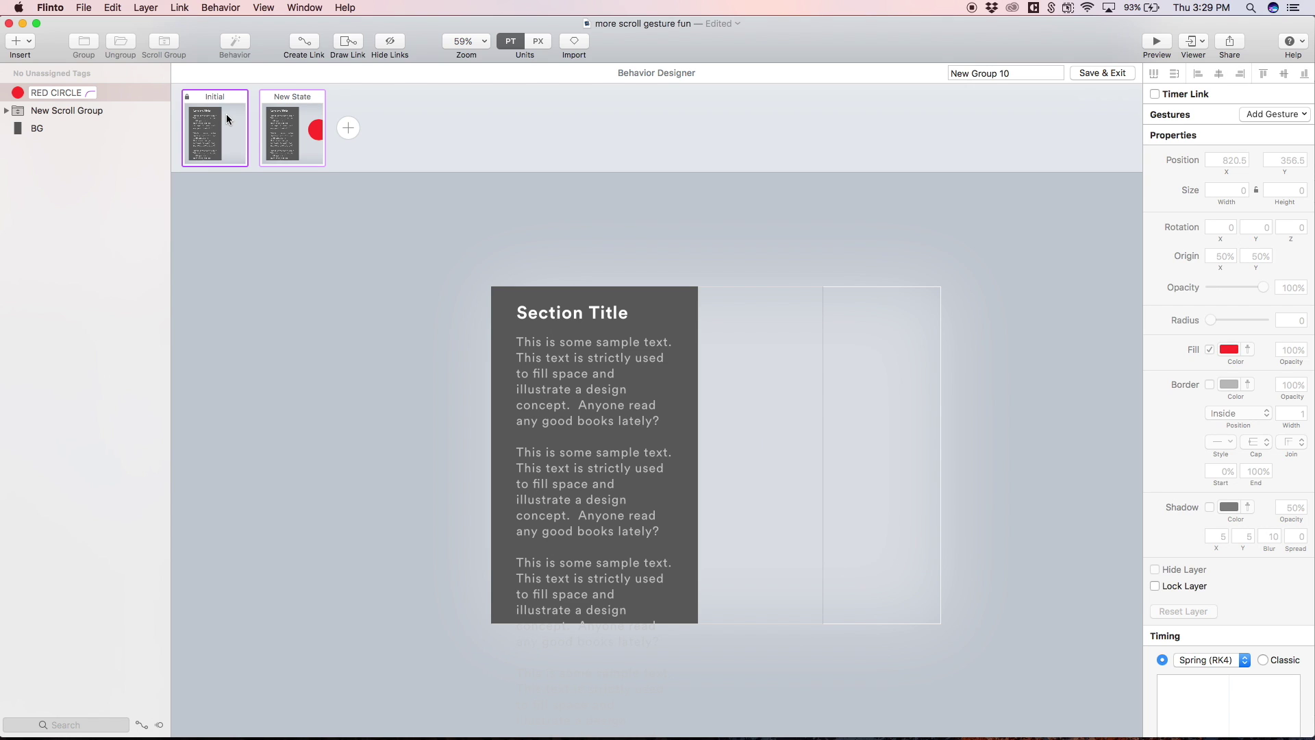
{"action": "left_click", "coordinate": [555, 390]}
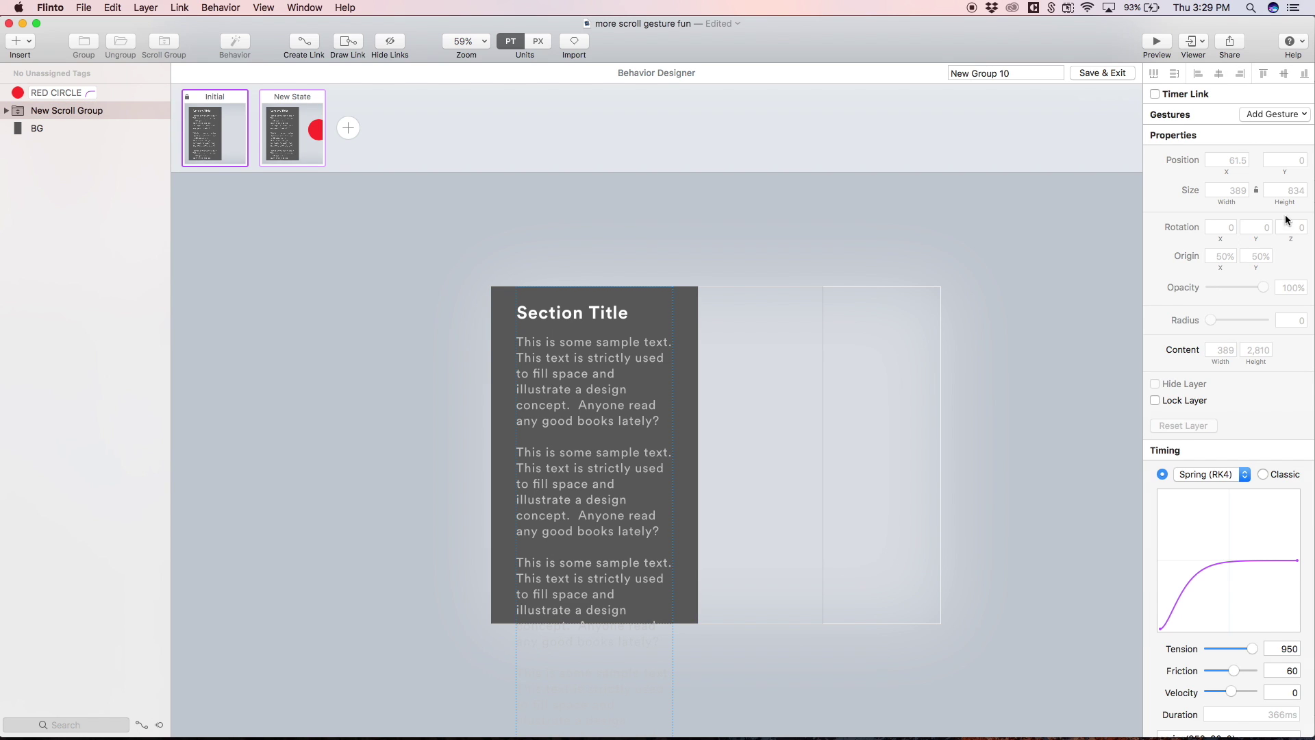
Step: Add a Scroll gesture to the scroll group targeting New State, with range 0–629
{"action": "left_click", "coordinate": [1290, 115]}
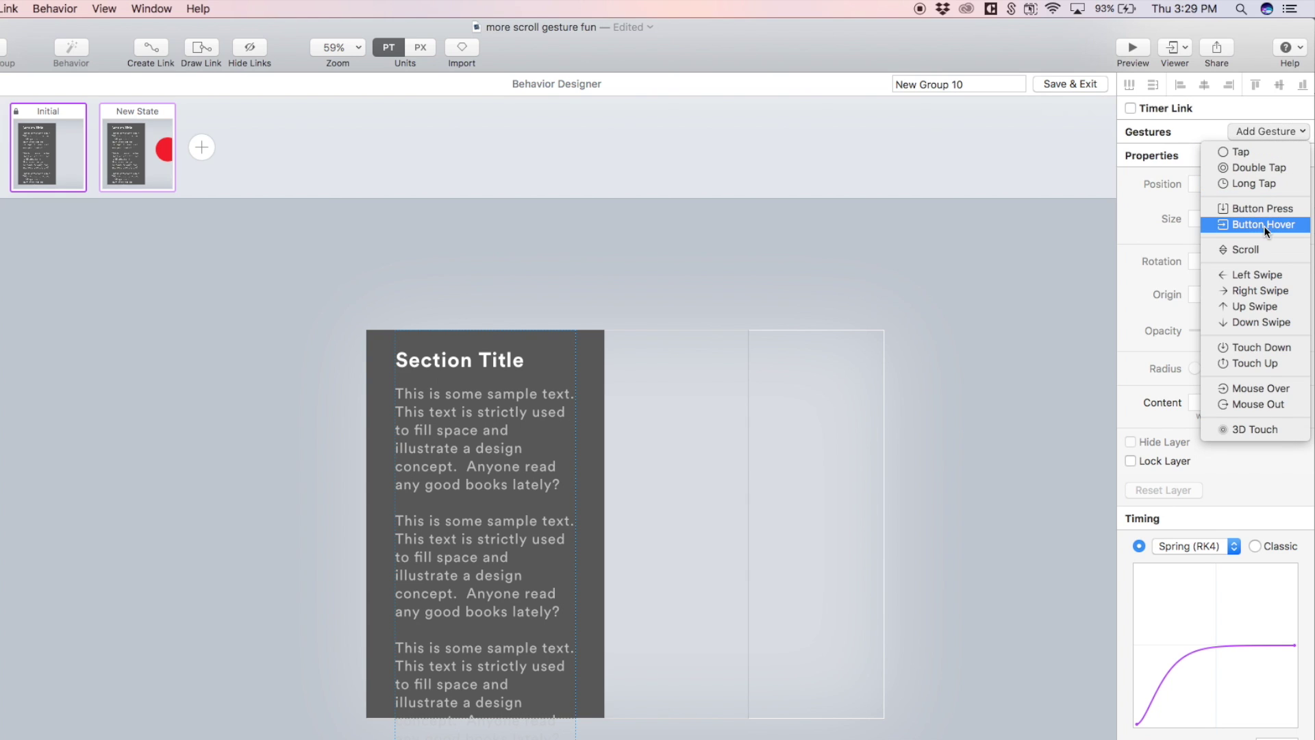
{"action": "left_click", "coordinate": [1263, 249]}
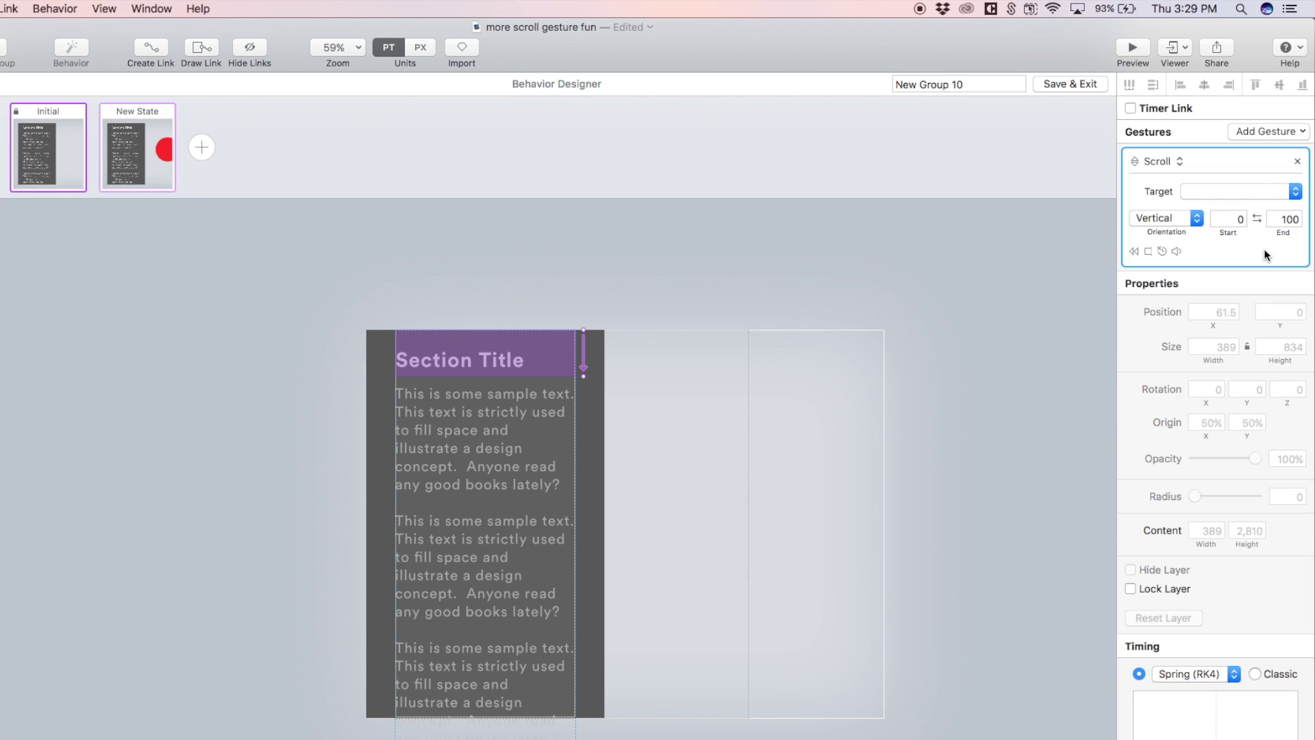
{"action": "left_click", "coordinate": [1241, 195]}
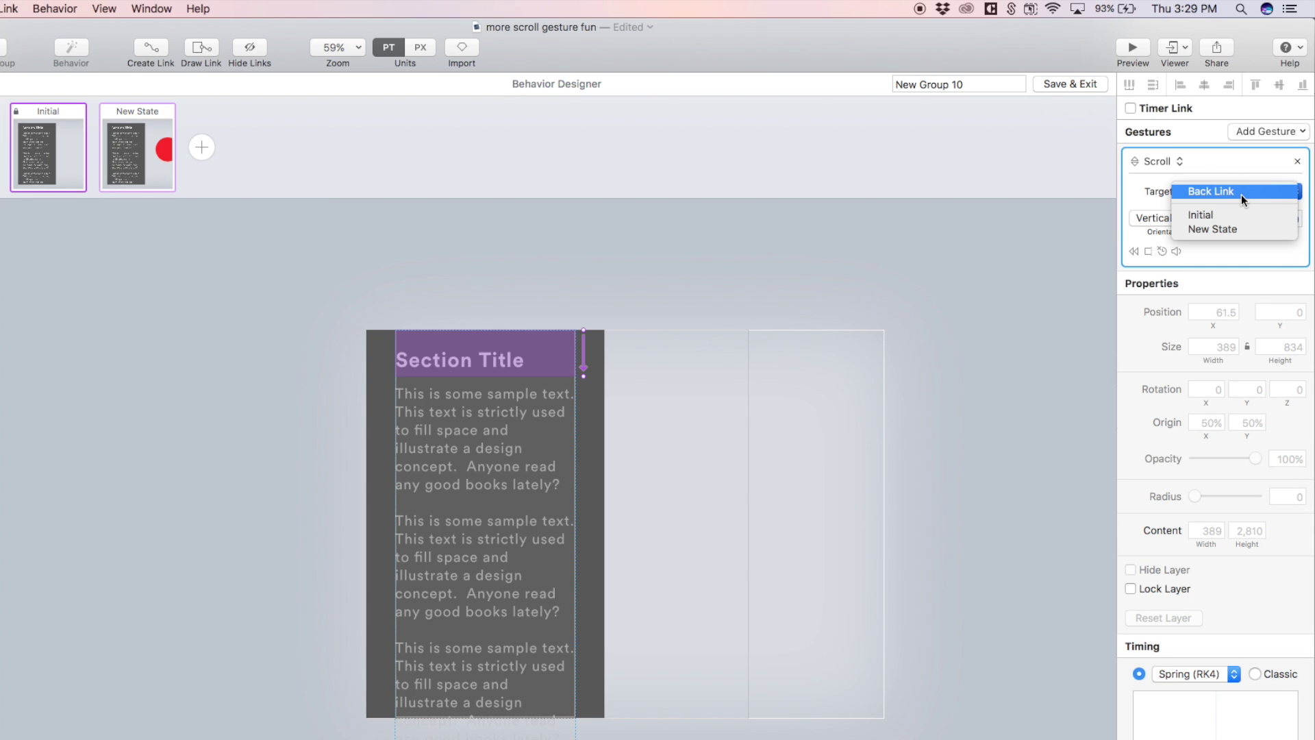
{"action": "left_click", "coordinate": [1231, 233]}
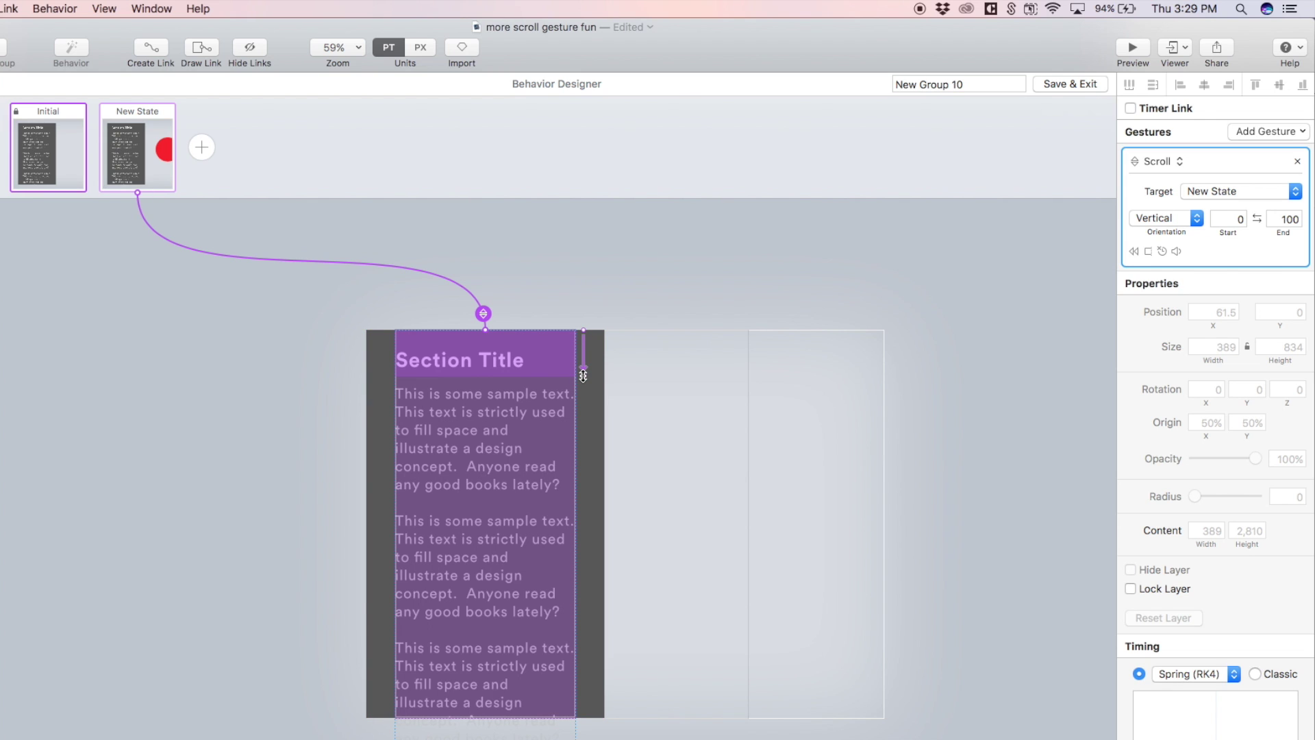
{"action": "left_click_drag", "start_coordinate": [583, 375], "coordinate": [583, 489]}
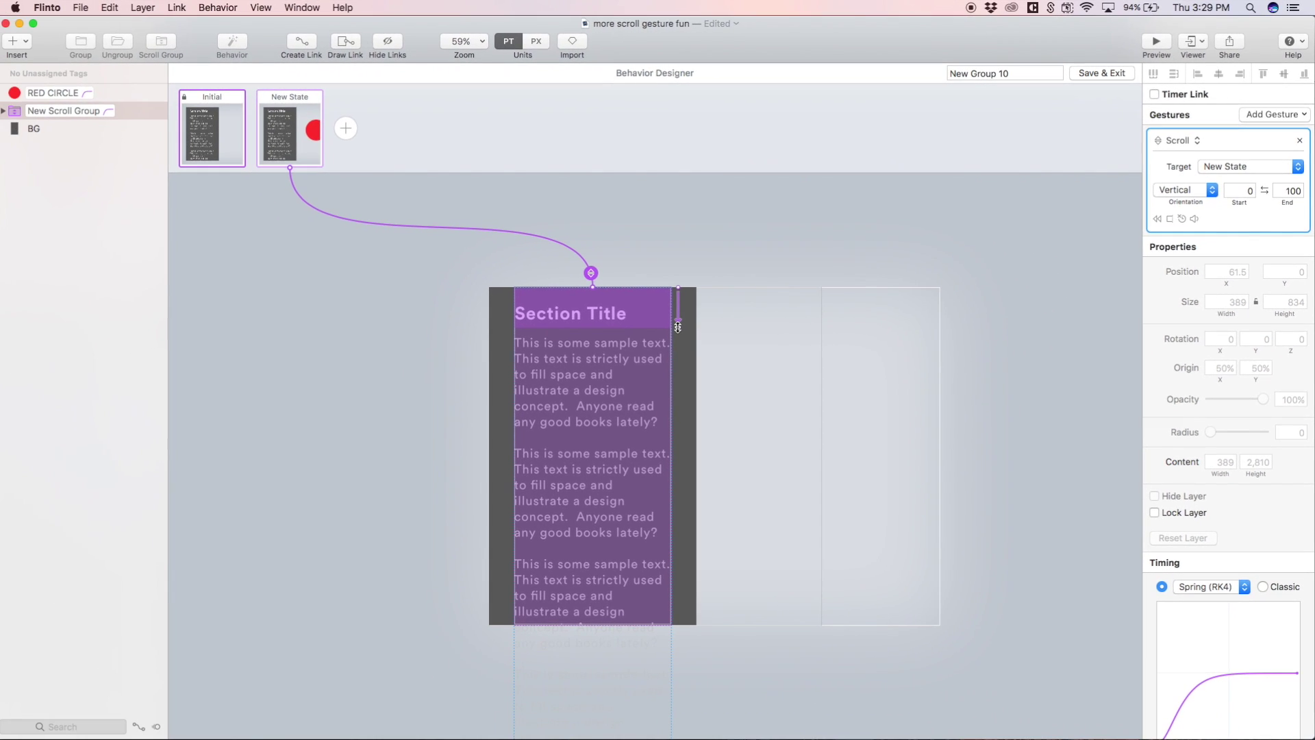
{"action": "left_click_drag", "start_coordinate": [678, 426], "coordinate": [678, 541]}
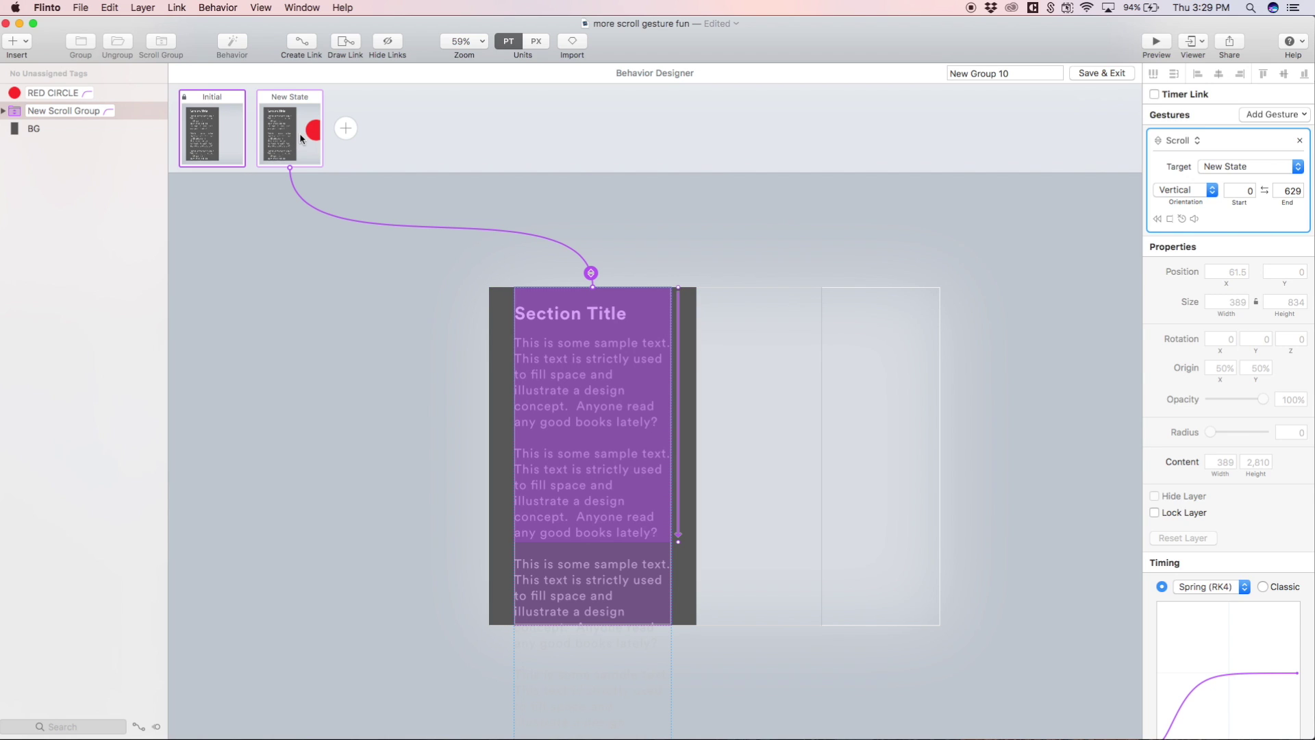
Step: Preview the prototype, pushing the text up to grow the circle and back down to shrink it
{"action": "left_click", "coordinate": [1169, 44]}
{"action": "scroll", "coordinate": [591, 481], "scroll_direction": "down", "scroll_amount": 2}
{"action": "left_click_drag", "start_coordinate": [591, 482], "coordinate": [619, 188]}
{"action": "left_click_drag", "start_coordinate": [589, 528], "coordinate": [634, 463]}
{"action": "left_click_drag", "start_coordinate": [626, 222], "coordinate": [614, 441]}
Step: Scroll the preview text down and up repeatedly to test the circle resizing
{"action": "scroll", "coordinate": [613, 441], "scroll_direction": "down", "scroll_amount": 10}
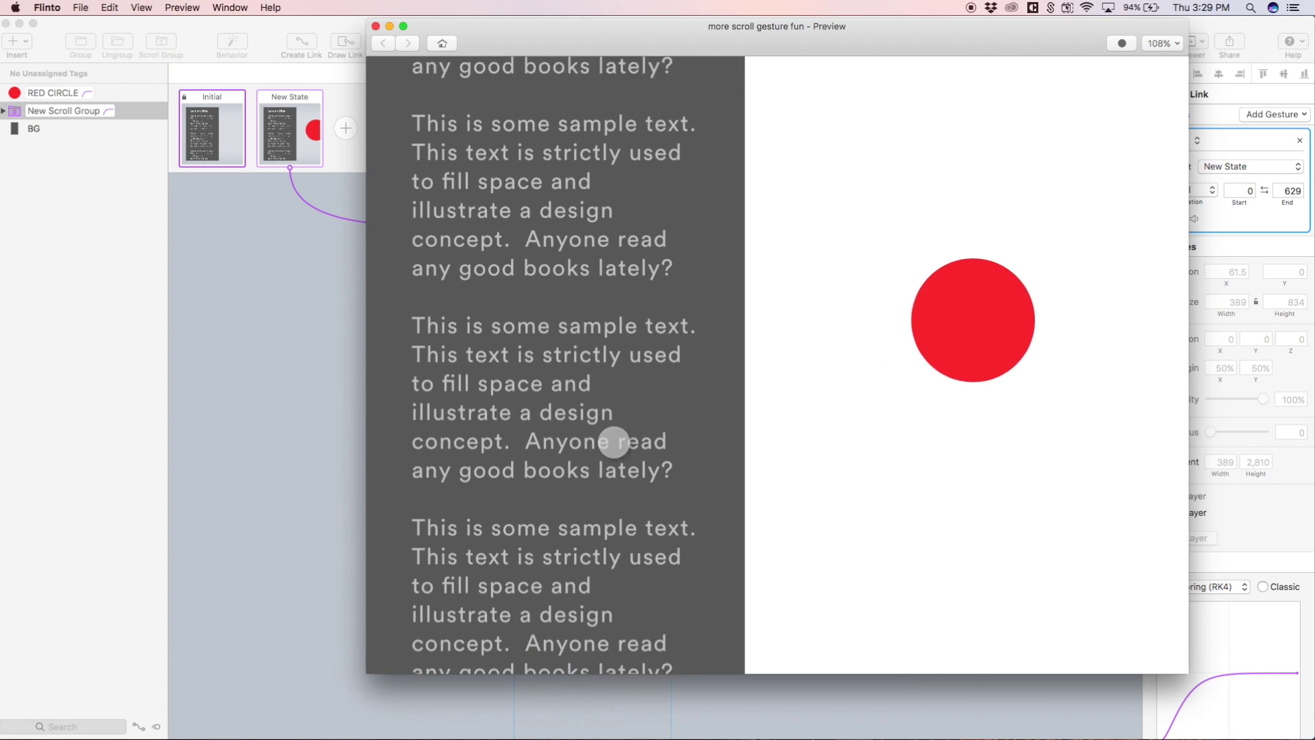
{"action": "scroll", "coordinate": [614, 441], "scroll_direction": "down", "scroll_amount": 3}
{"action": "scroll", "coordinate": [614, 442], "scroll_direction": "up", "scroll_amount": 10}
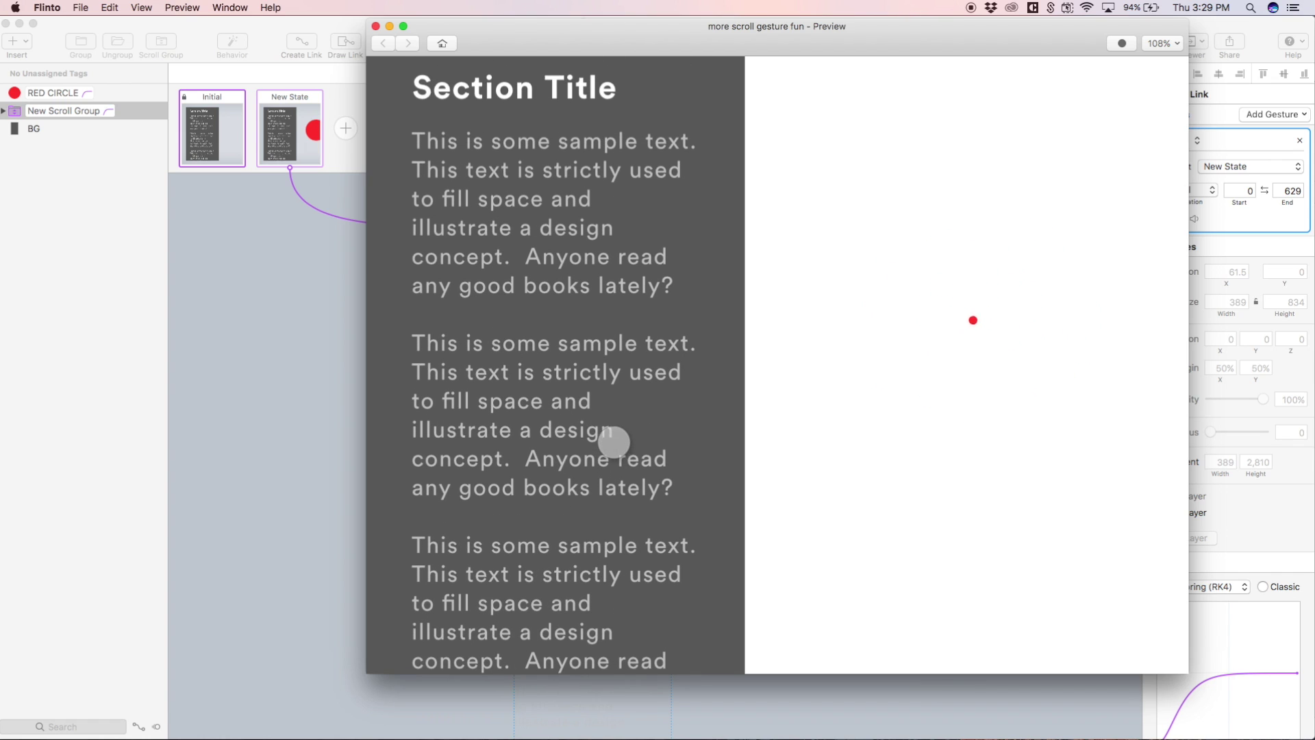
{"action": "scroll", "coordinate": [614, 442], "scroll_direction": "down", "scroll_amount": 10}
{"action": "scroll", "coordinate": [614, 441], "scroll_direction": "down", "scroll_amount": 5}
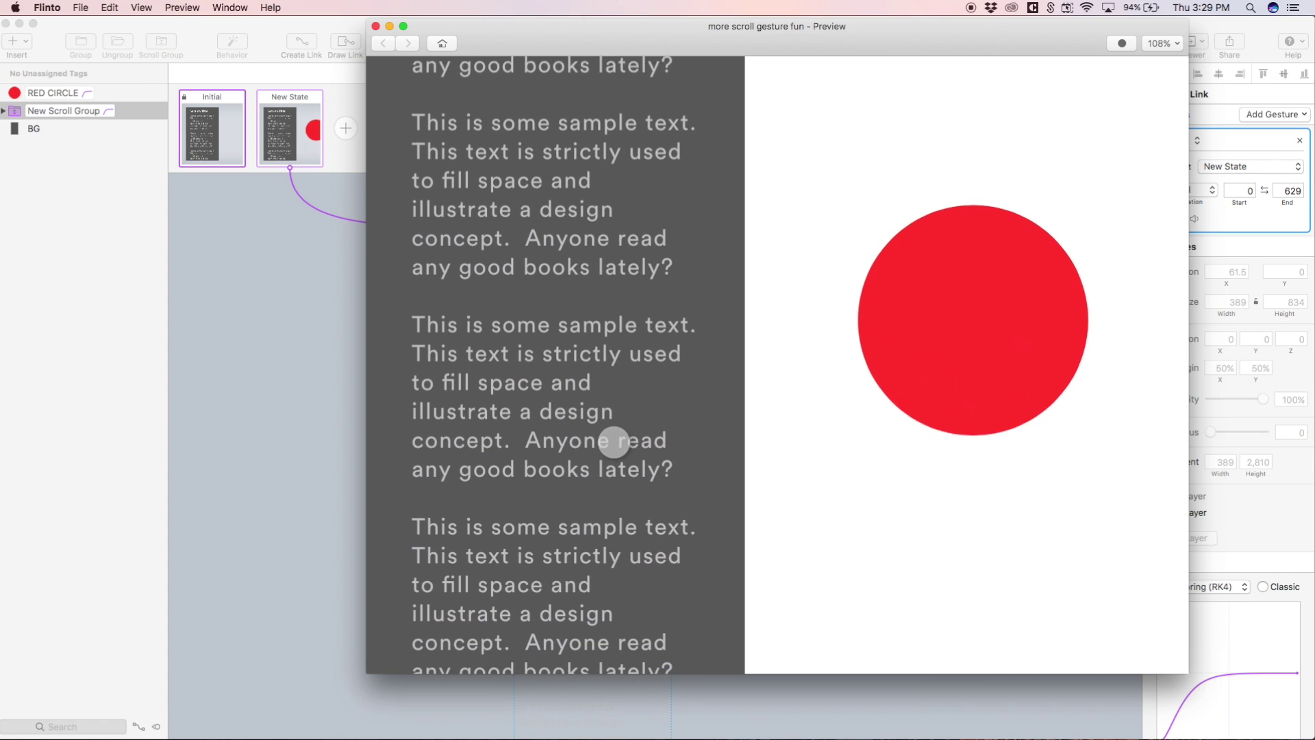
{"action": "scroll", "coordinate": [556, 242], "scroll_direction": "up", "scroll_amount": 10}
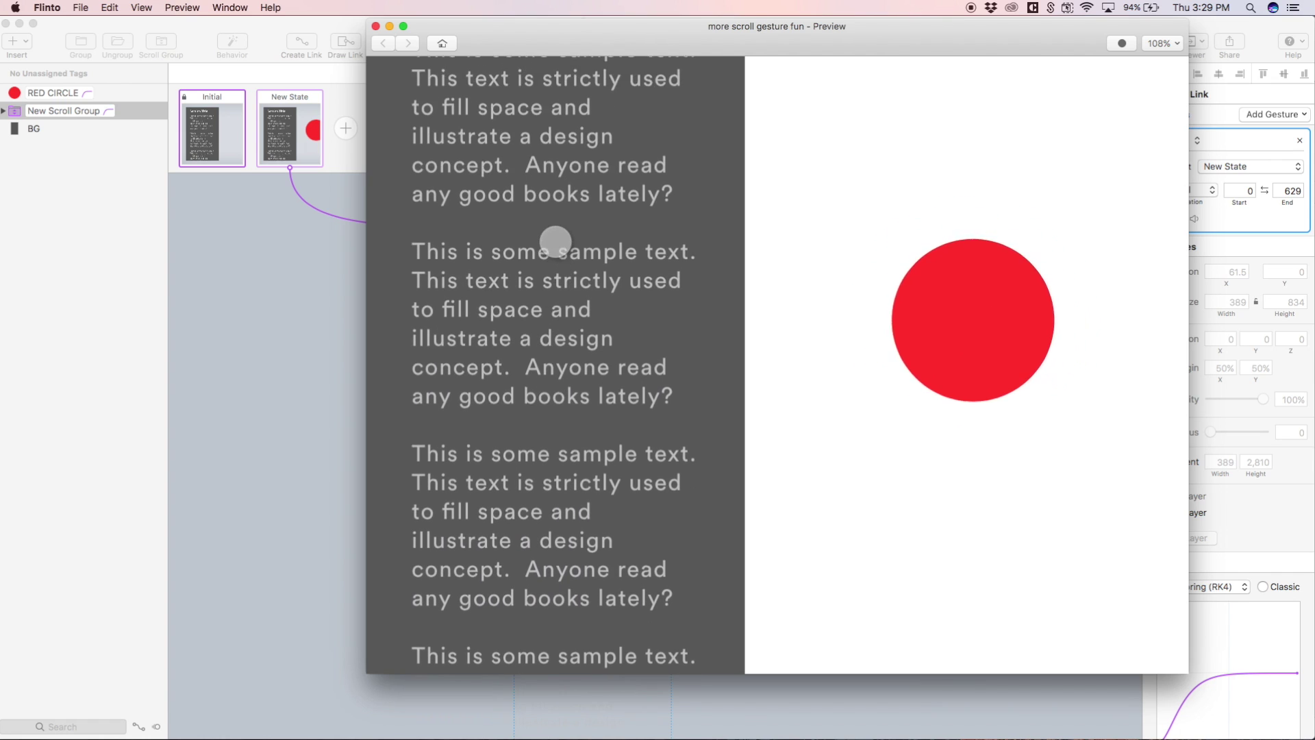
{"action": "scroll", "coordinate": [556, 242], "scroll_direction": "up", "scroll_amount": 3}
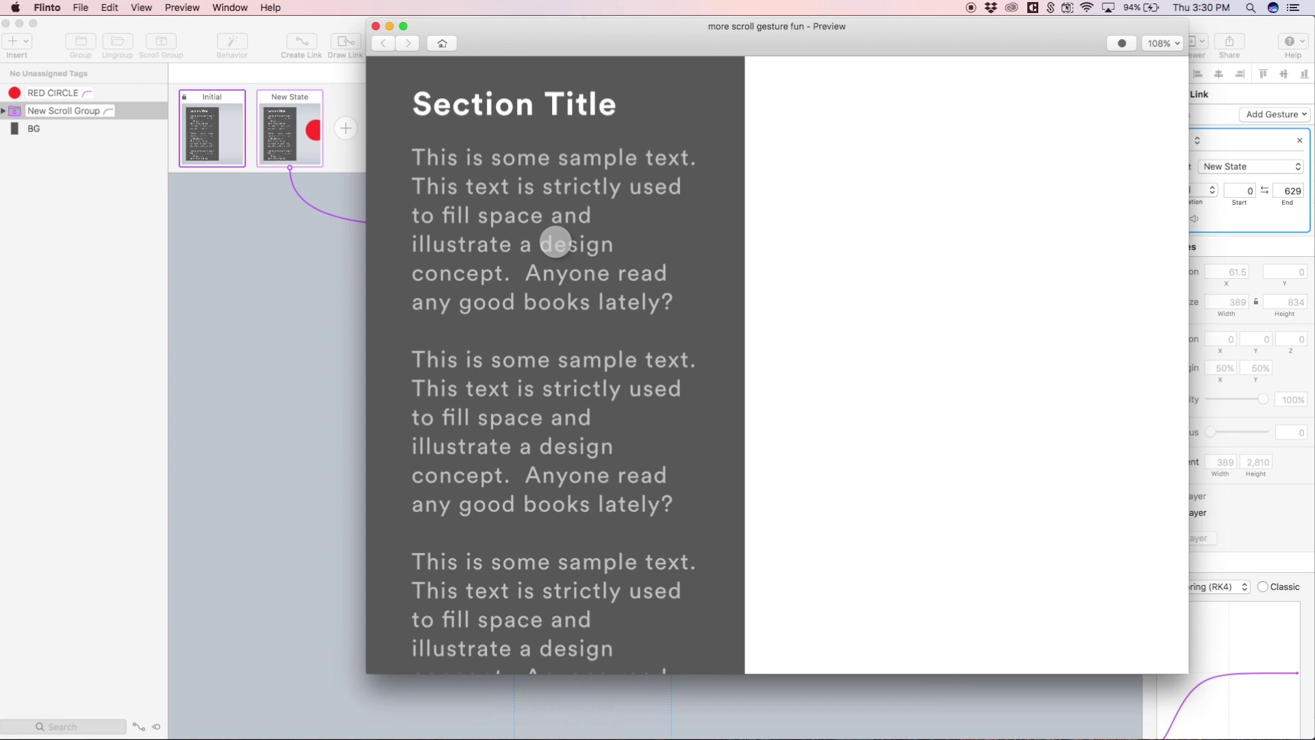
{"action": "scroll", "coordinate": [556, 242], "scroll_direction": "down", "scroll_amount": 5}
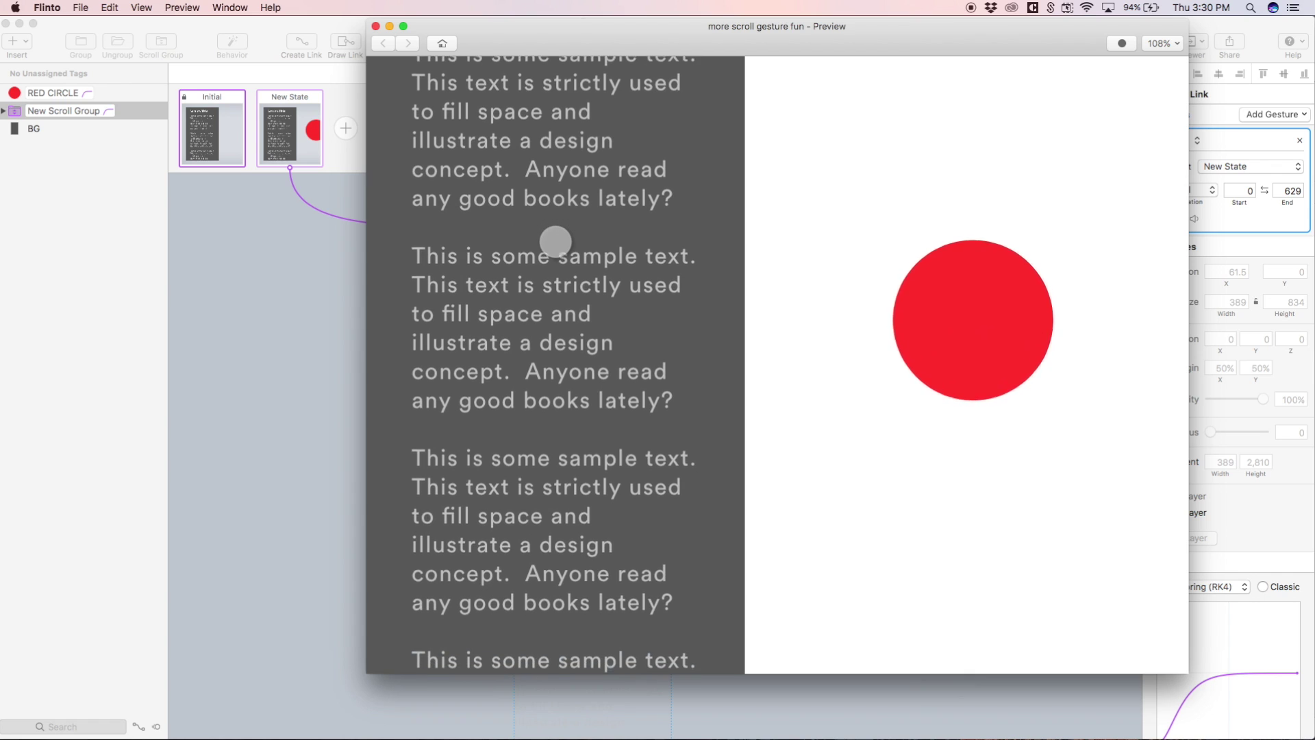
{"action": "scroll", "coordinate": [556, 242], "scroll_direction": "down", "scroll_amount": 5}
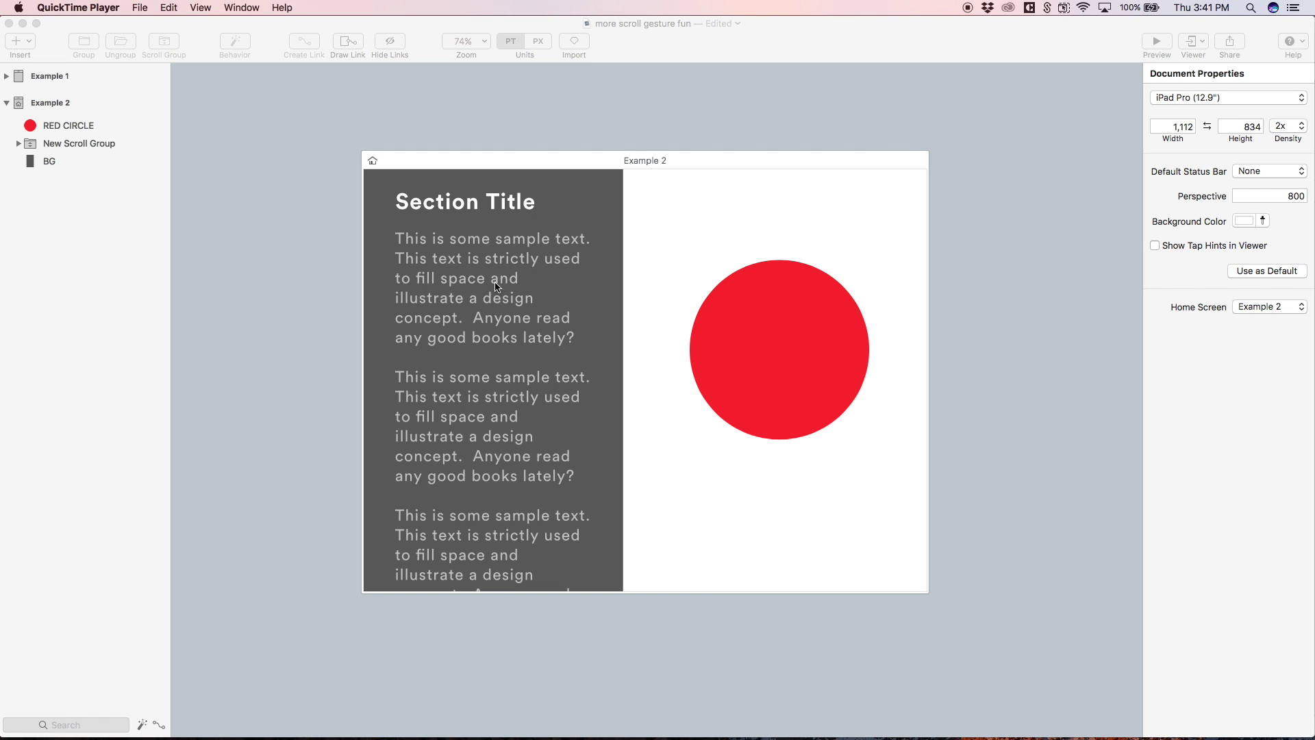
Step: Clear the selection, then marquee-select RED CIRCLE, New Scroll Group and BG on Example 2
{"action": "left_click", "coordinate": [557, 134]}
{"action": "left_click", "coordinate": [508, 345]}
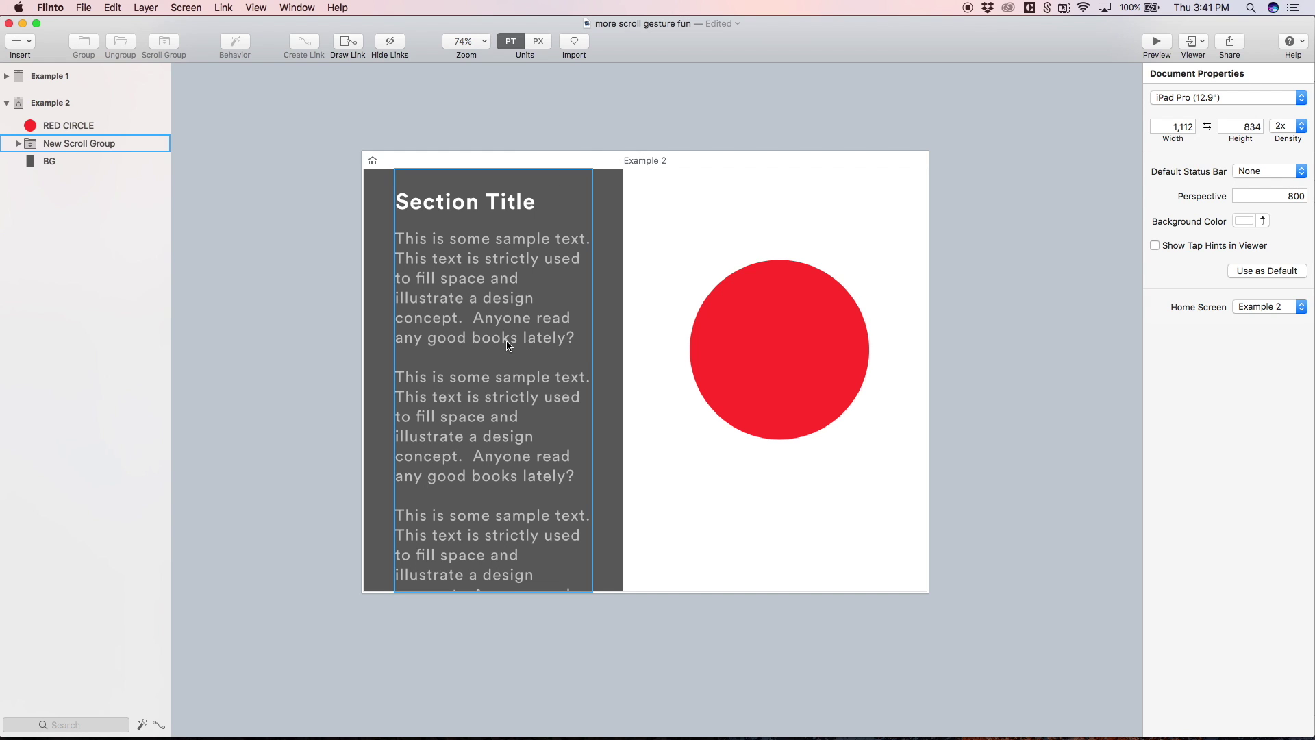
{"action": "left_click", "coordinate": [509, 342]}
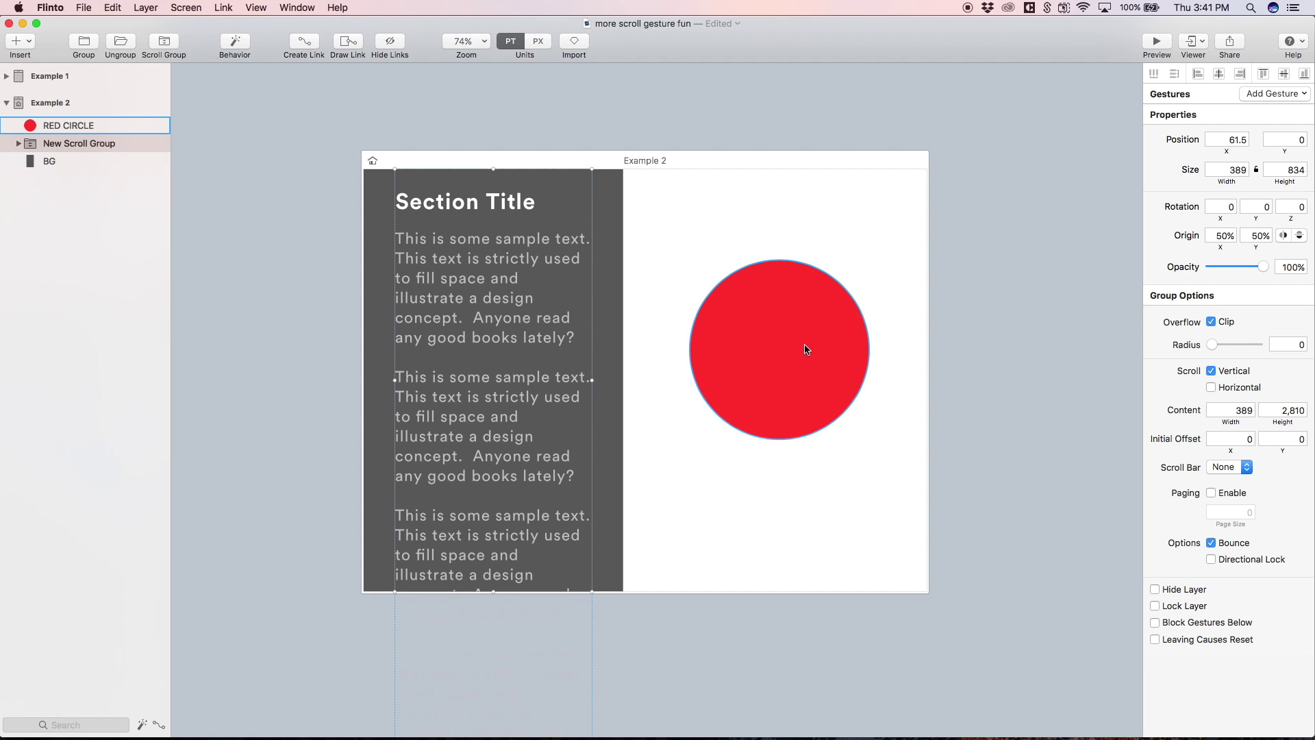
{"action": "left_click", "coordinate": [565, 106]}
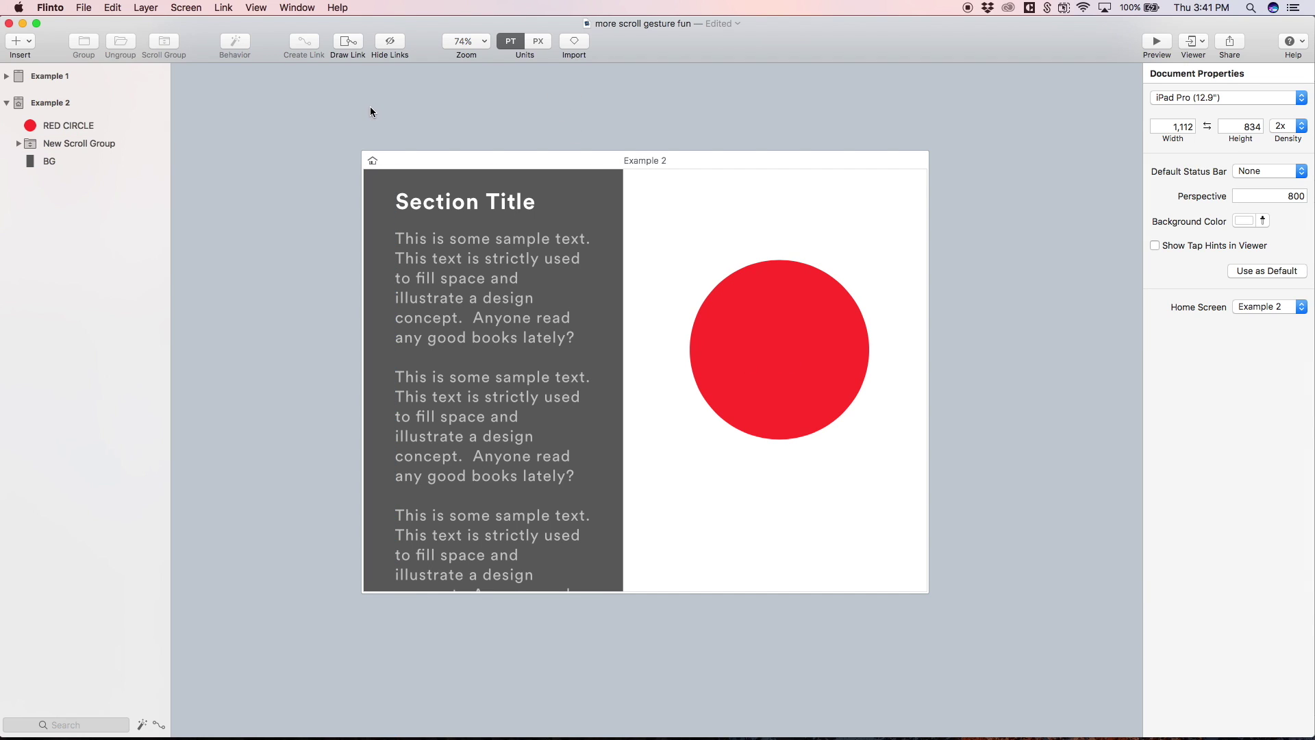
{"action": "left_click_drag", "start_coordinate": [301, 120], "coordinate": [1054, 637]}
Step: Group the Example 2 layers into a behavior as New Group 13 and add New State after Initial
{"action": "left_click", "coordinate": [246, 43]}
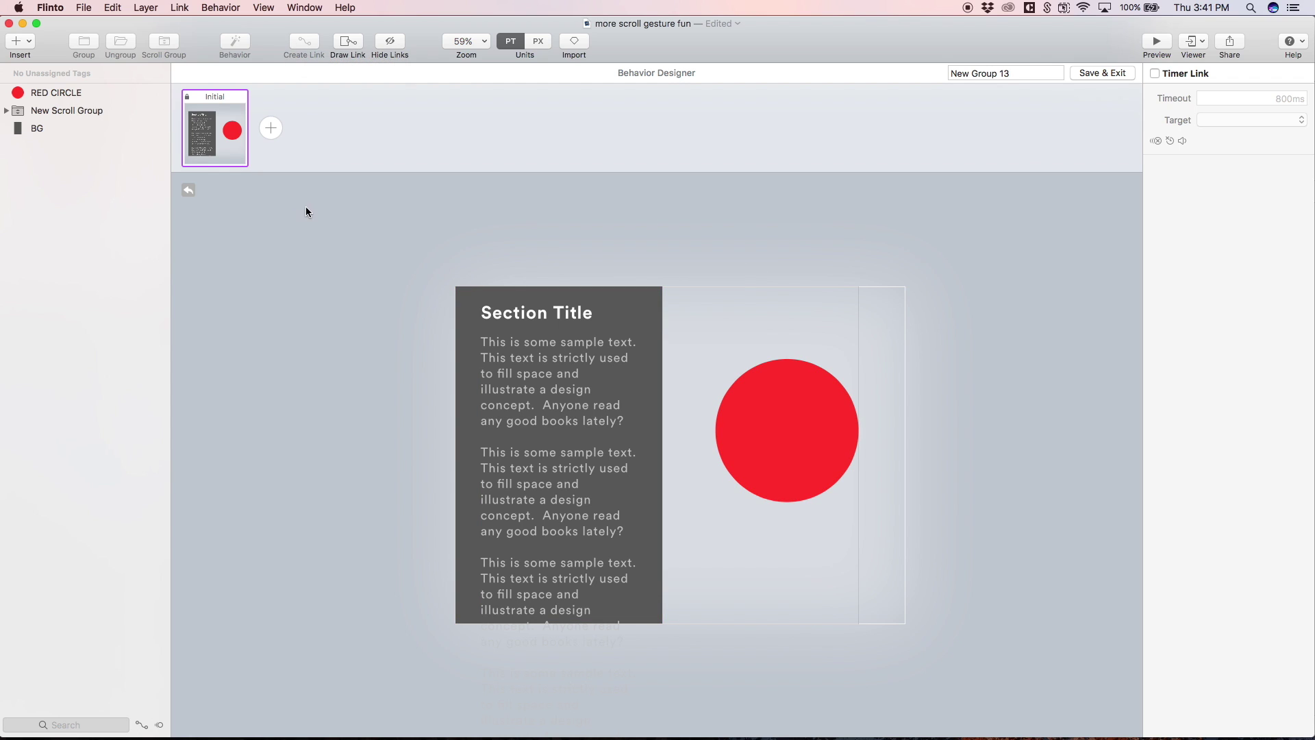
{"action": "left_click", "coordinate": [271, 130]}
{"action": "left_click", "coordinate": [797, 387]}
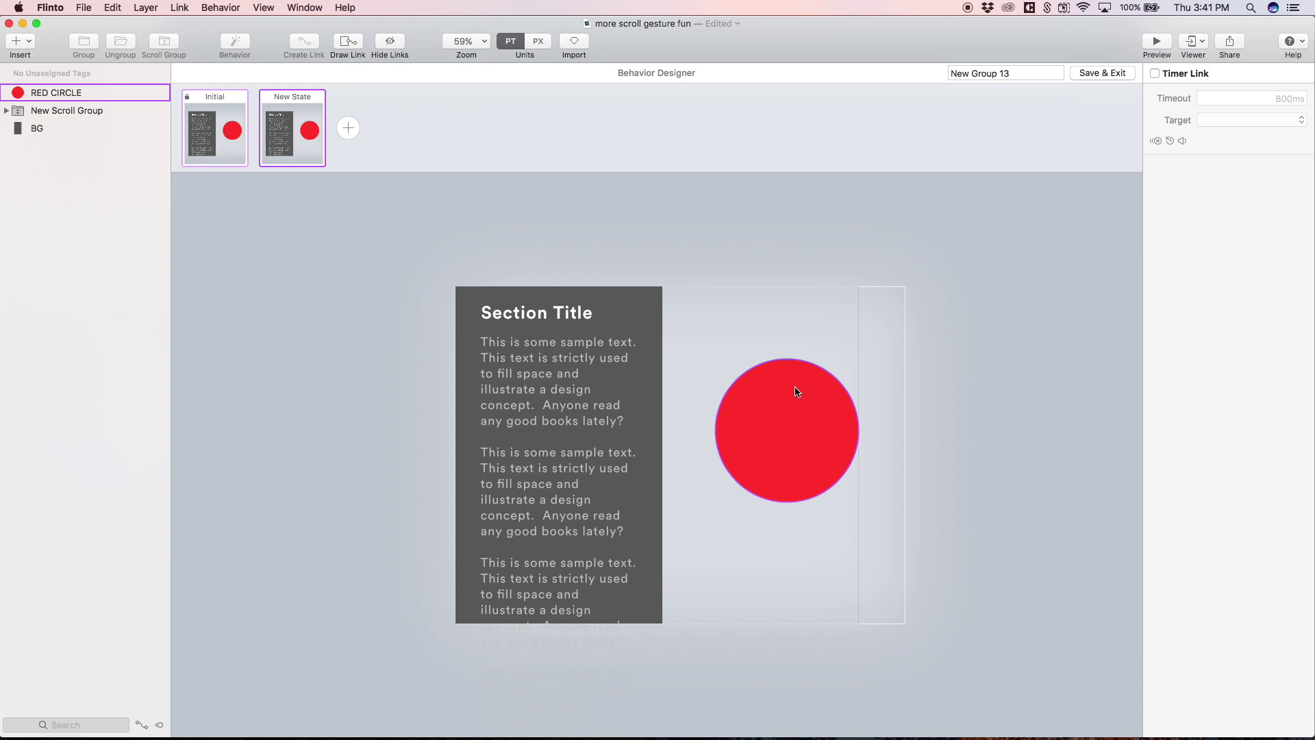
Step: In New State, edit the red circle's path, dragging its bottom anchor into a tapering hook
{"action": "left_click", "coordinate": [798, 450]}
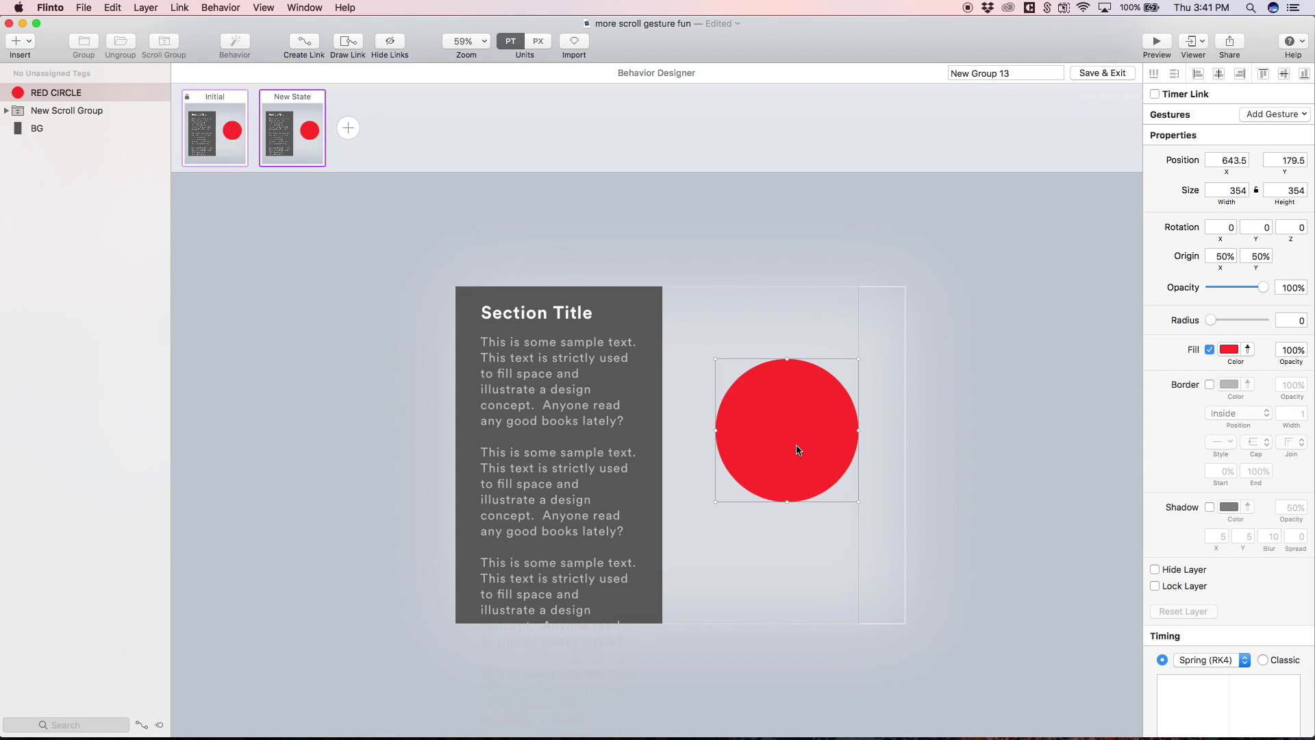
{"action": "double_click", "coordinate": [798, 450]}
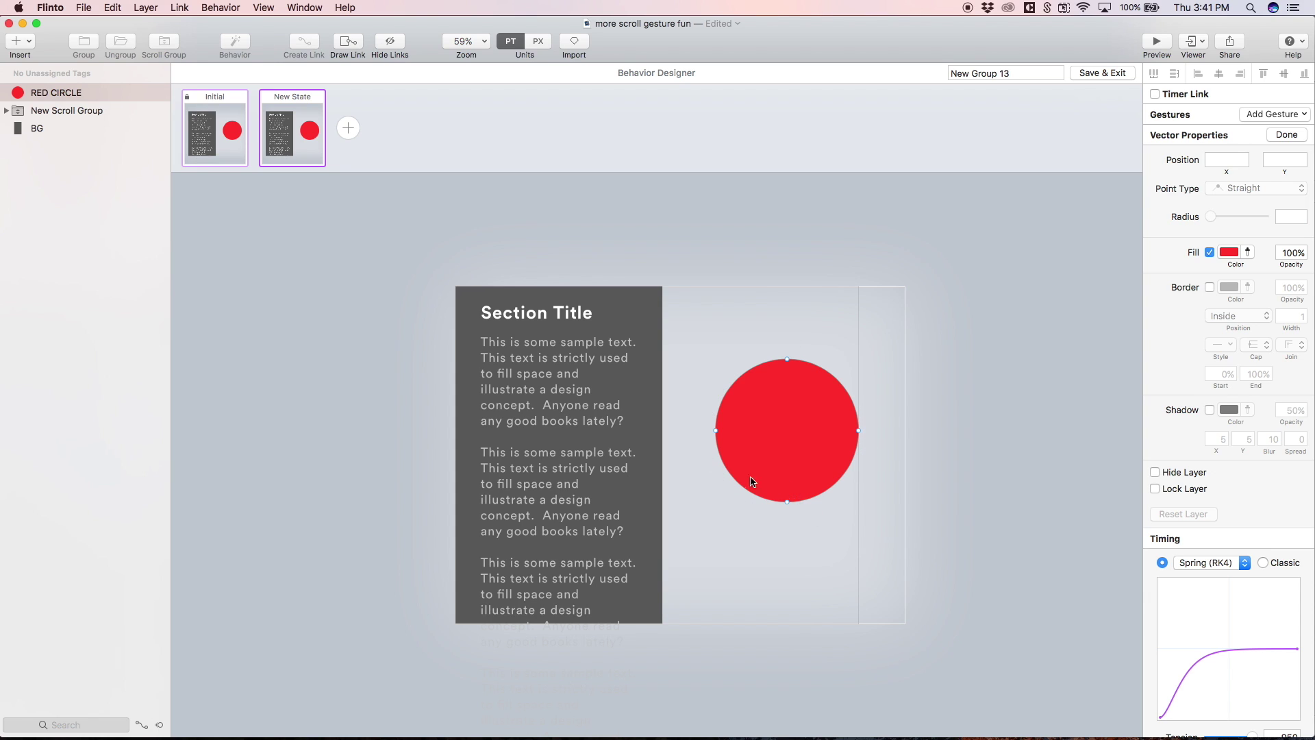
{"action": "left_click_drag", "start_coordinate": [787, 501], "coordinate": [859, 541]}
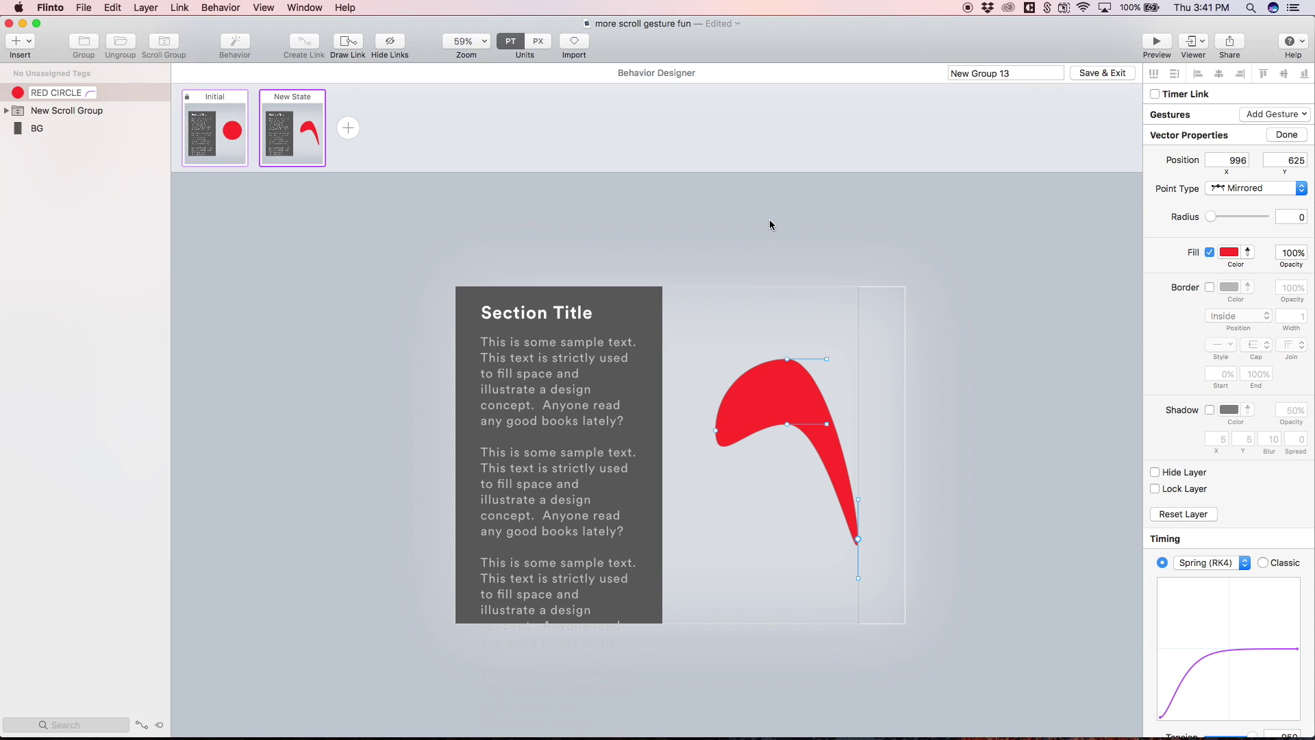
{"action": "key", "text": "Escape"}
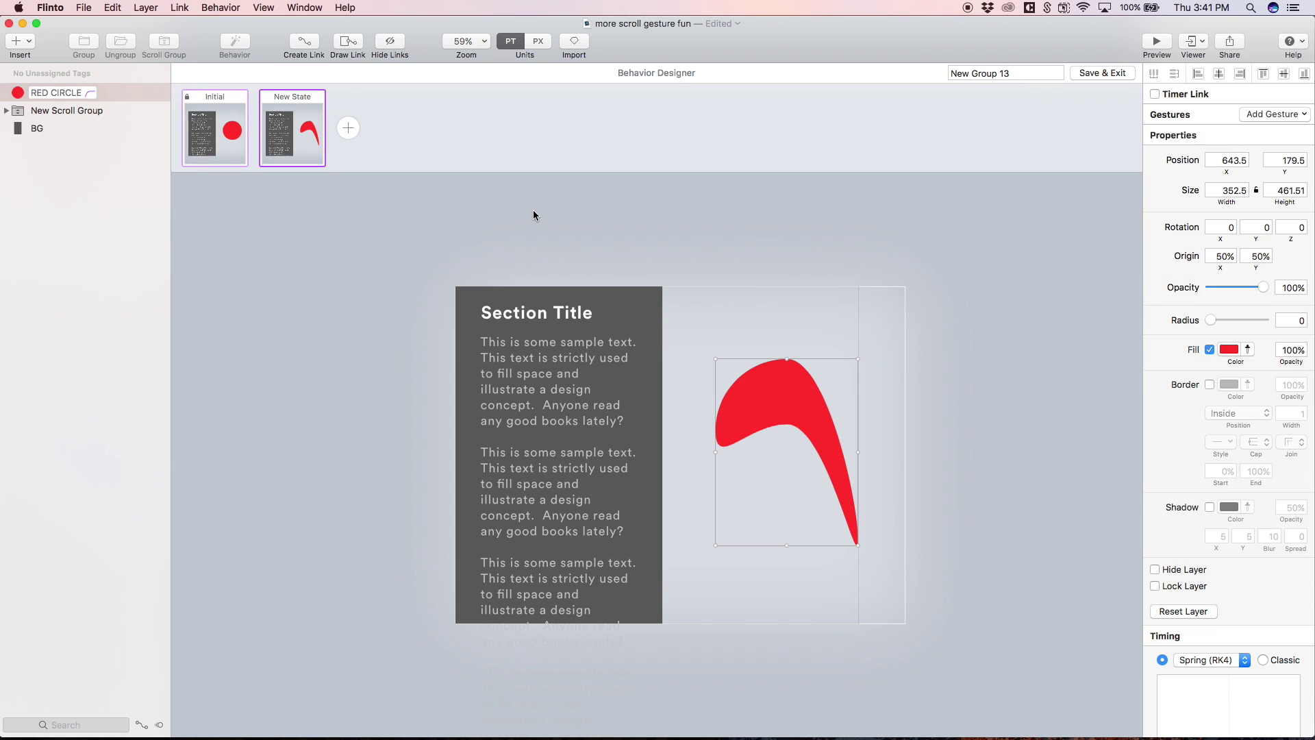
Step: From Initial, add a vertical Scroll gesture on New Scroll Group targeting New State over 0–637
{"action": "left_click", "coordinate": [198, 130]}
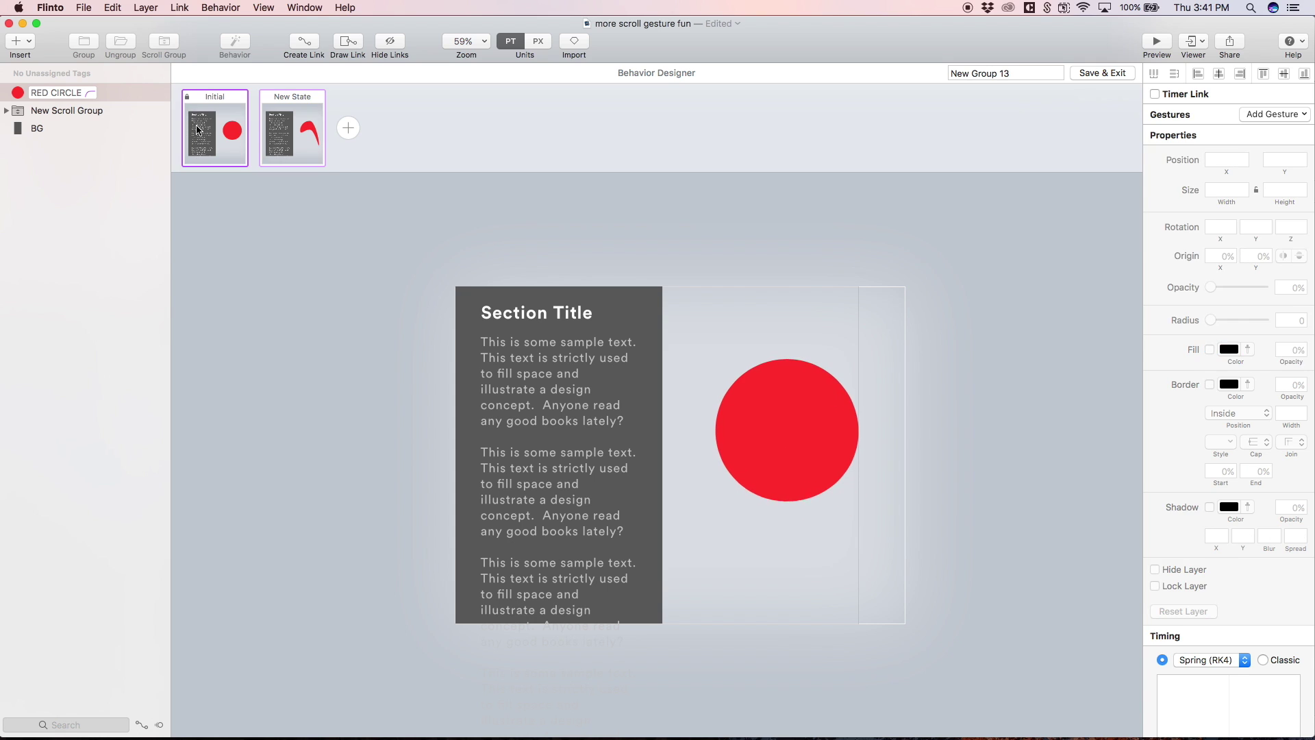
{"action": "left_click", "coordinate": [556, 451]}
{"action": "left_click", "coordinate": [1273, 114]}
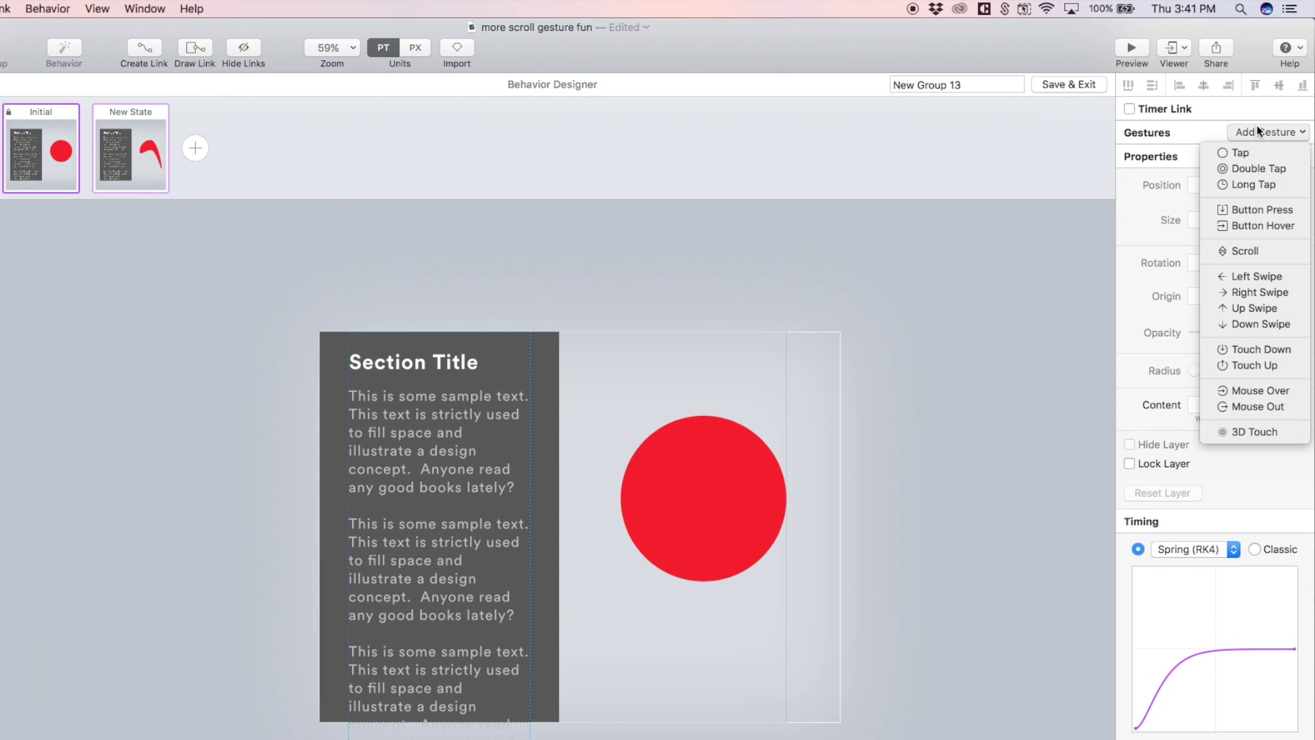
{"action": "left_click", "coordinate": [1265, 254]}
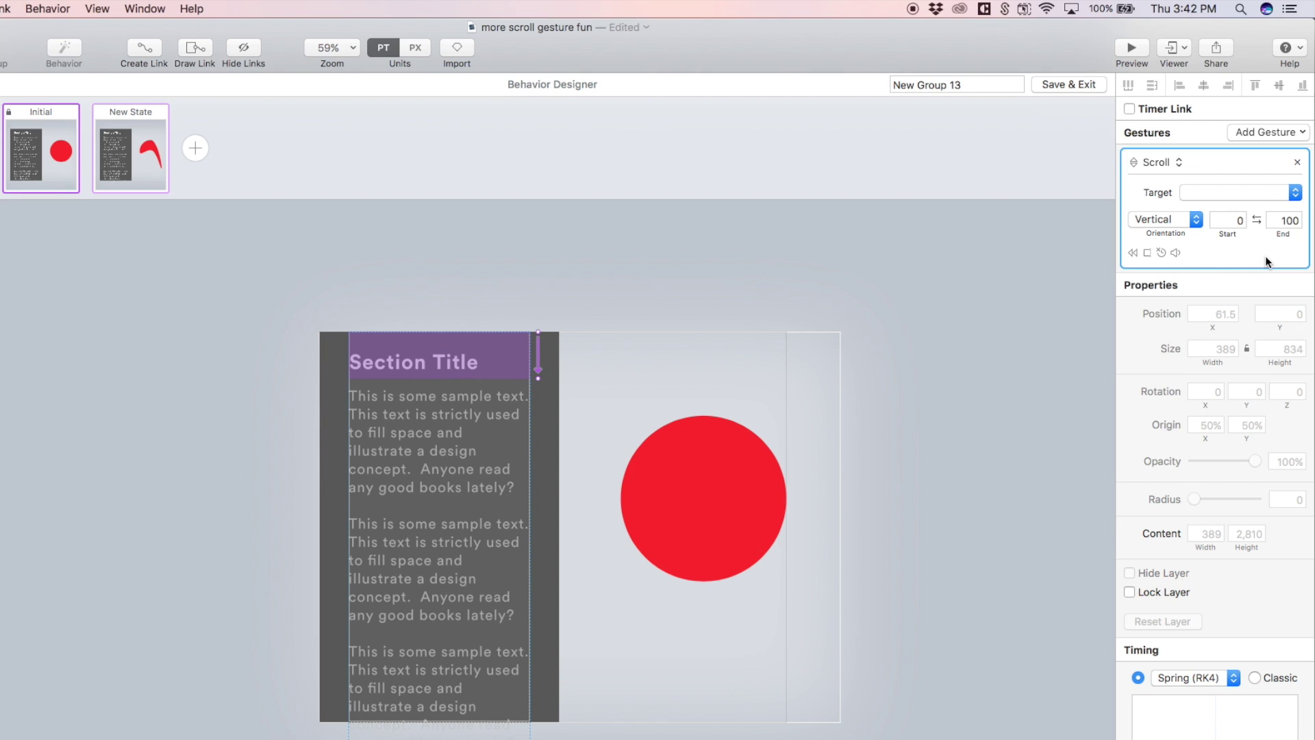
{"action": "left_click", "coordinate": [1236, 192]}
{"action": "left_click", "coordinate": [1231, 231]}
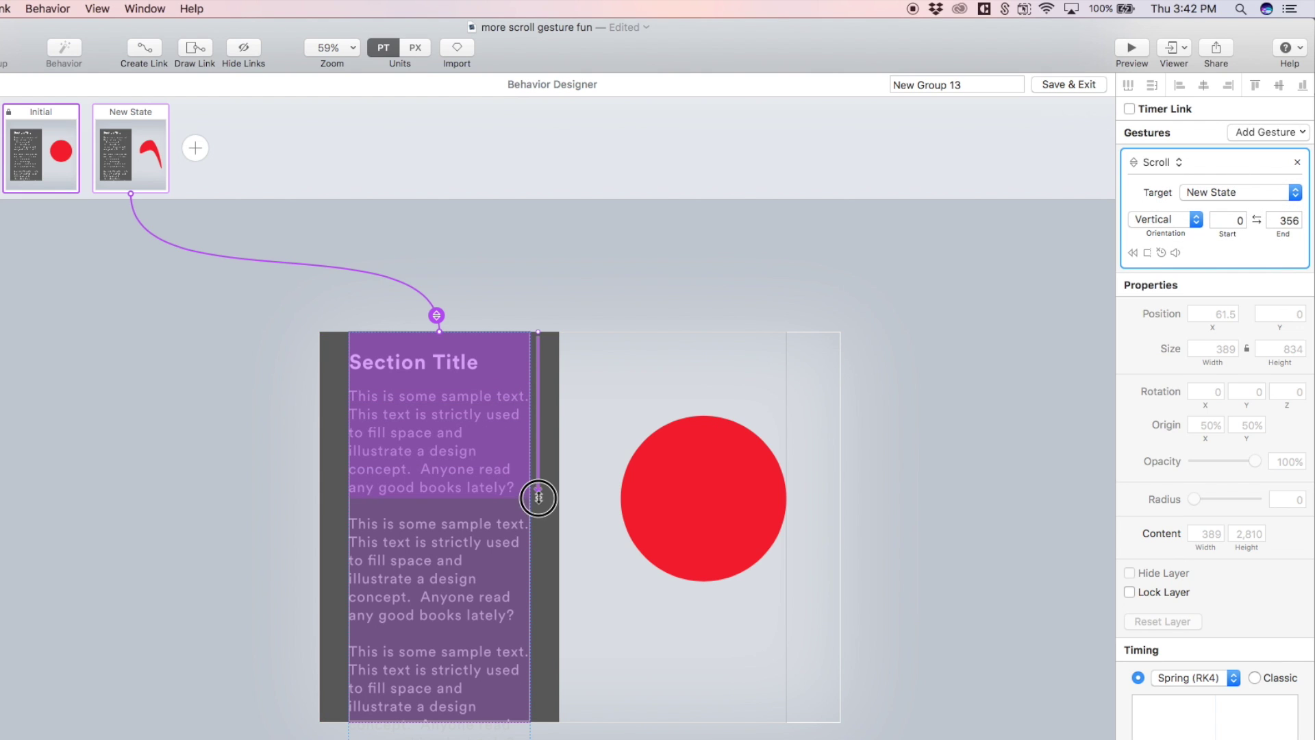
{"action": "left_click_drag", "start_coordinate": [539, 584], "coordinate": [537, 629]}
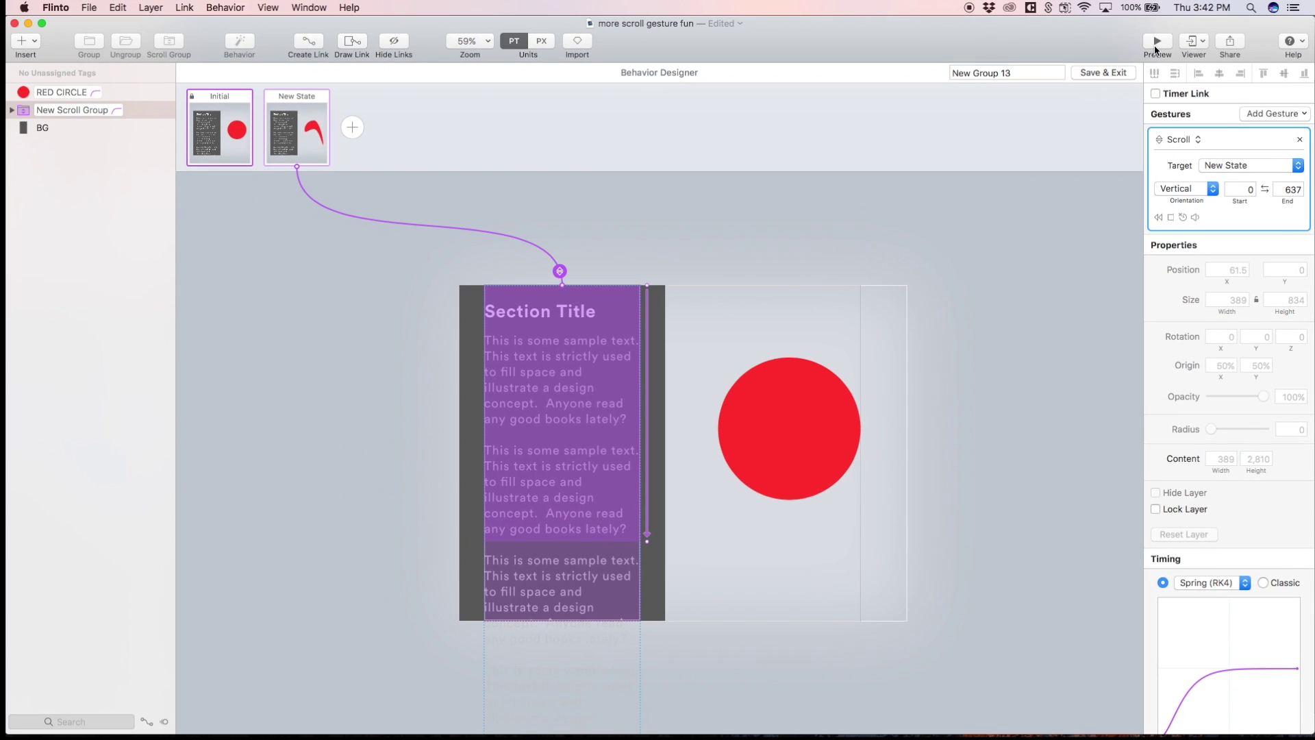
{"action": "left_click", "coordinate": [1132, 47]}
Step: Scroll the preview text up and down repeatedly to watch the circle morph into a hook
{"action": "scroll", "coordinate": [594, 533], "scroll_direction": "down", "scroll_amount": 3}
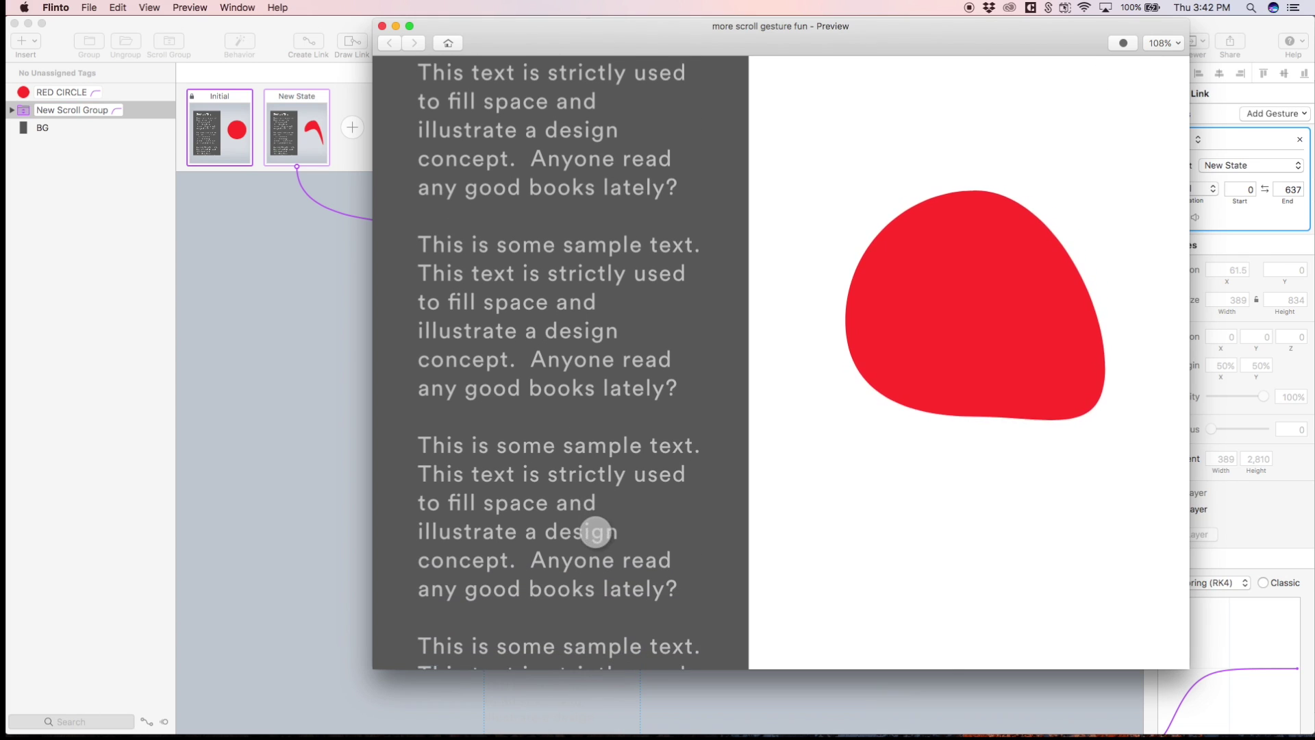
{"action": "scroll", "coordinate": [595, 532], "scroll_direction": "down", "scroll_amount": 5}
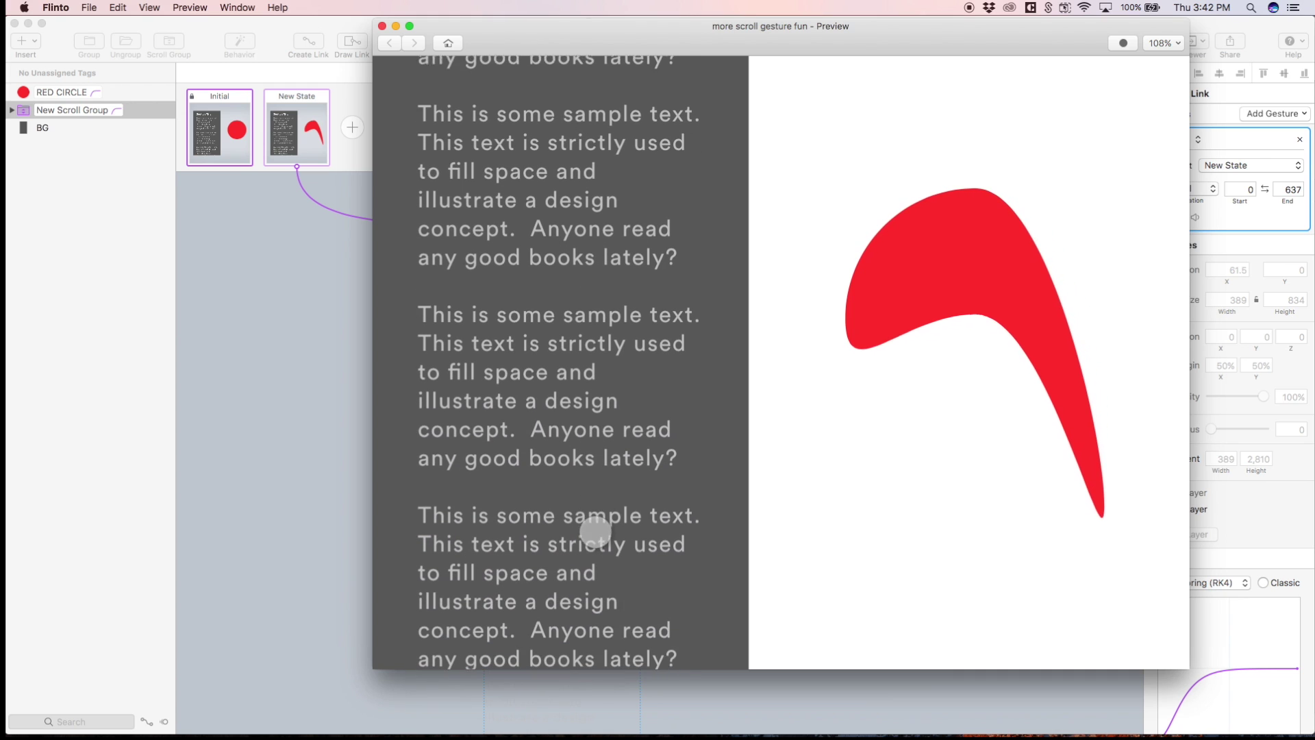
{"action": "scroll", "coordinate": [595, 532], "scroll_direction": "up", "scroll_amount": 8}
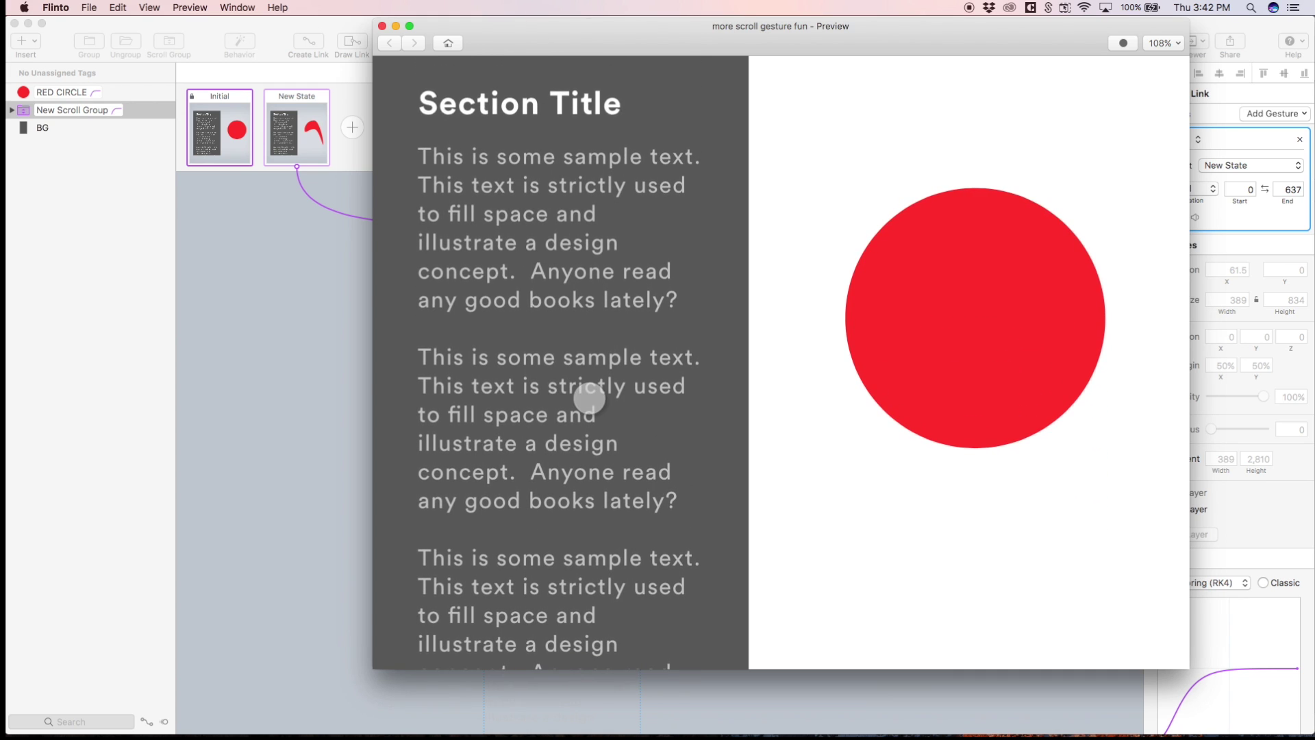
{"action": "scroll", "coordinate": [589, 398], "scroll_direction": "down", "scroll_amount": 8}
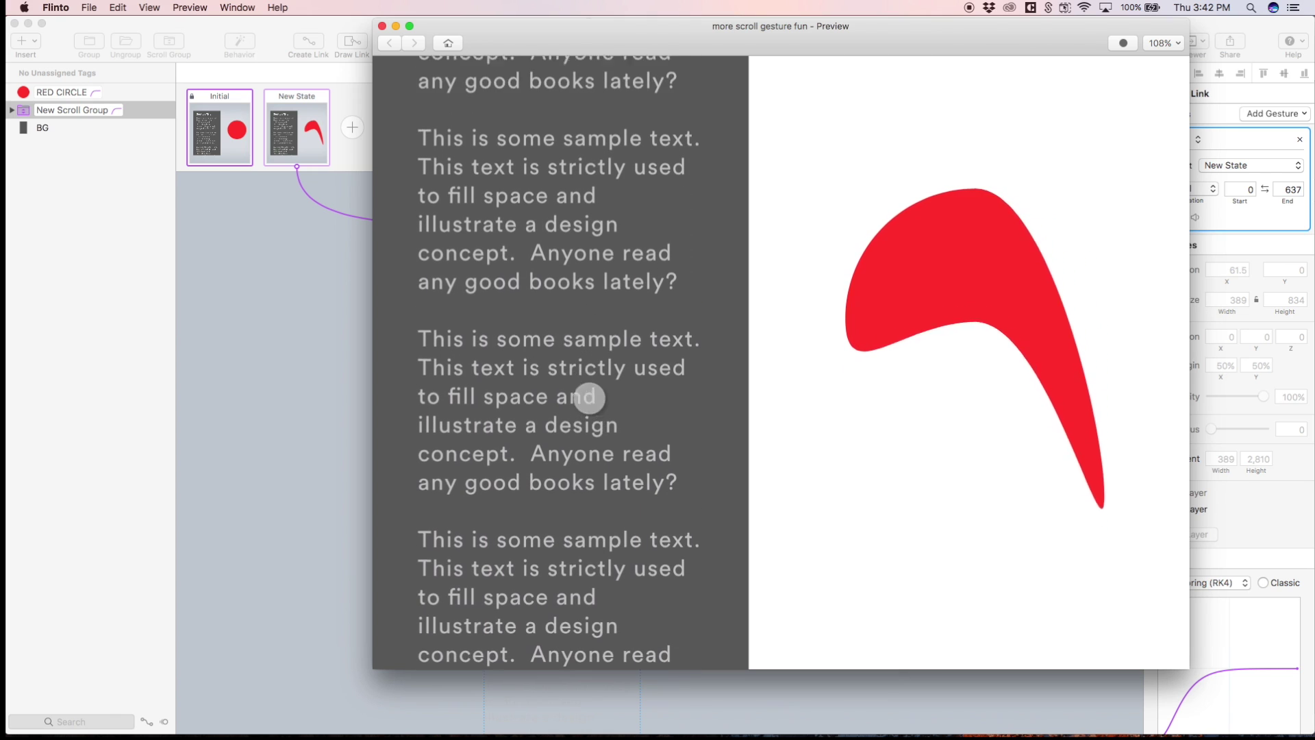
{"action": "scroll", "coordinate": [589, 398], "scroll_direction": "up", "scroll_amount": 8}
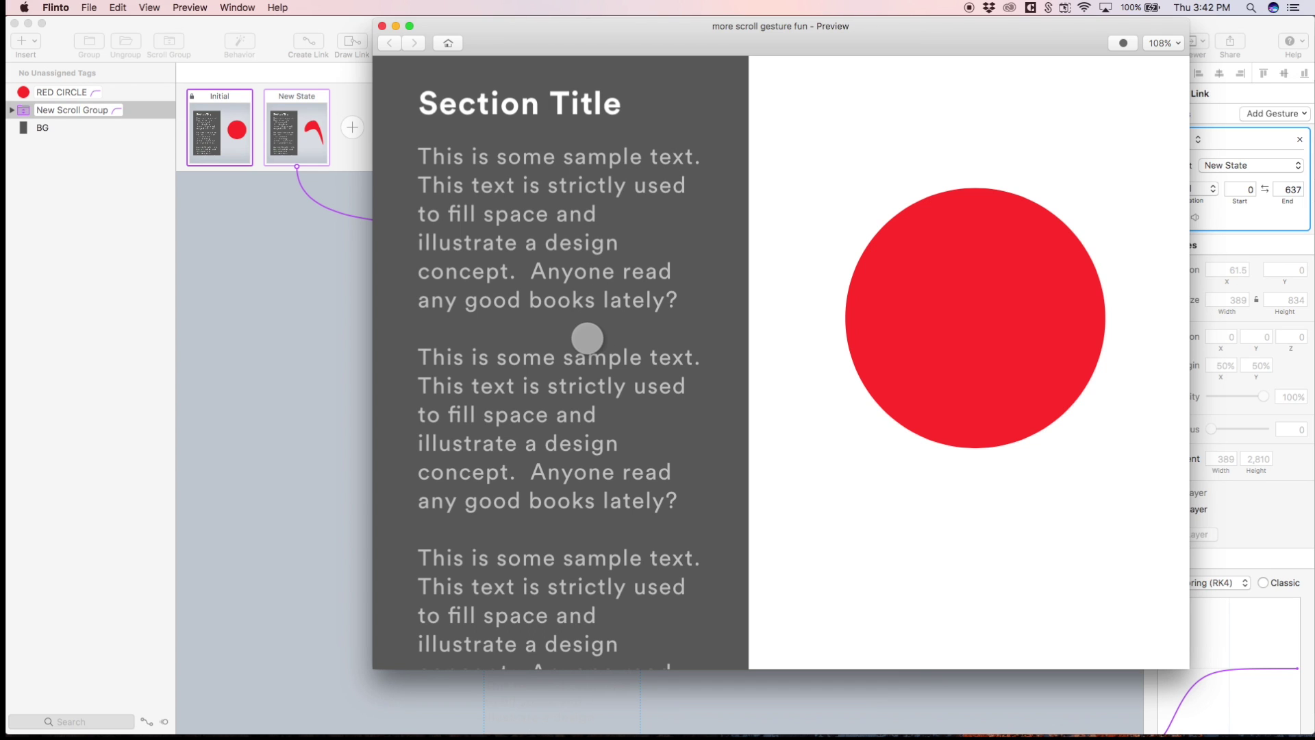
{"action": "scroll", "coordinate": [587, 338], "scroll_direction": "down", "scroll_amount": 5}
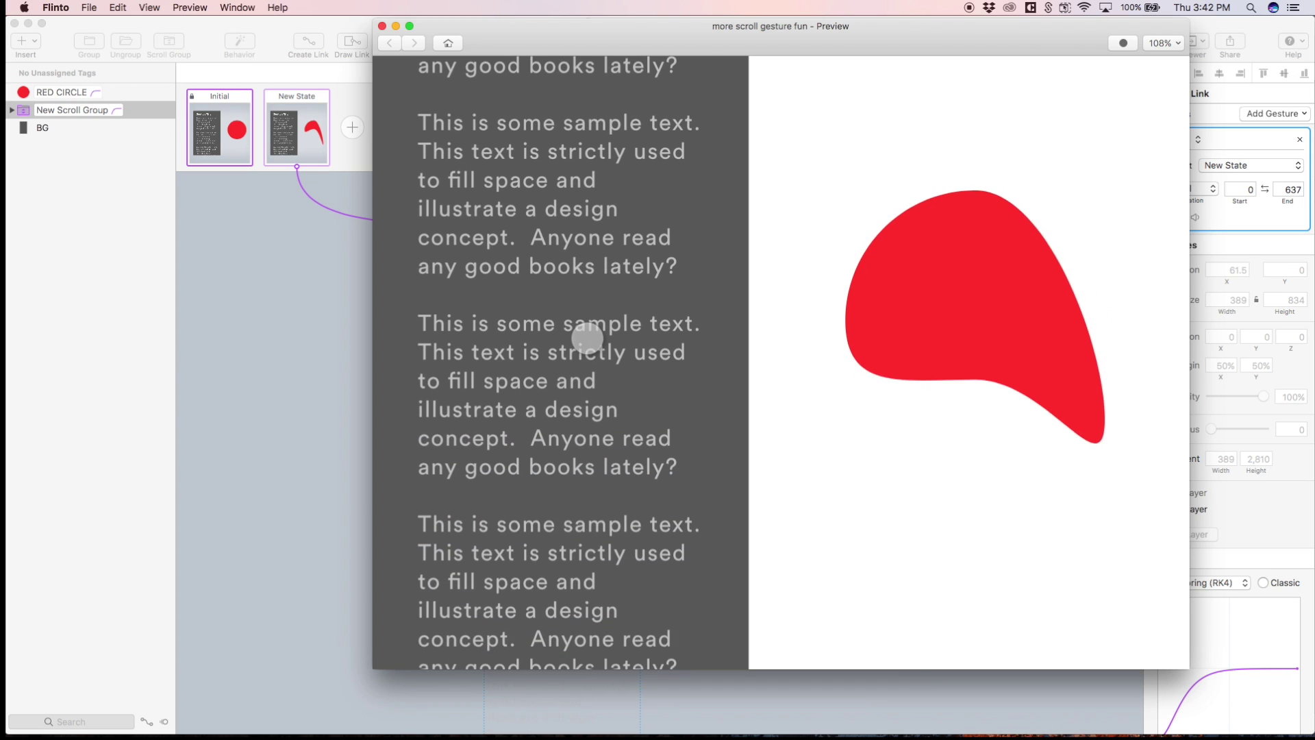
{"action": "scroll", "coordinate": [587, 338], "scroll_direction": "up", "scroll_amount": 4}
{"action": "scroll", "coordinate": [587, 338], "scroll_direction": "down", "scroll_amount": 1}
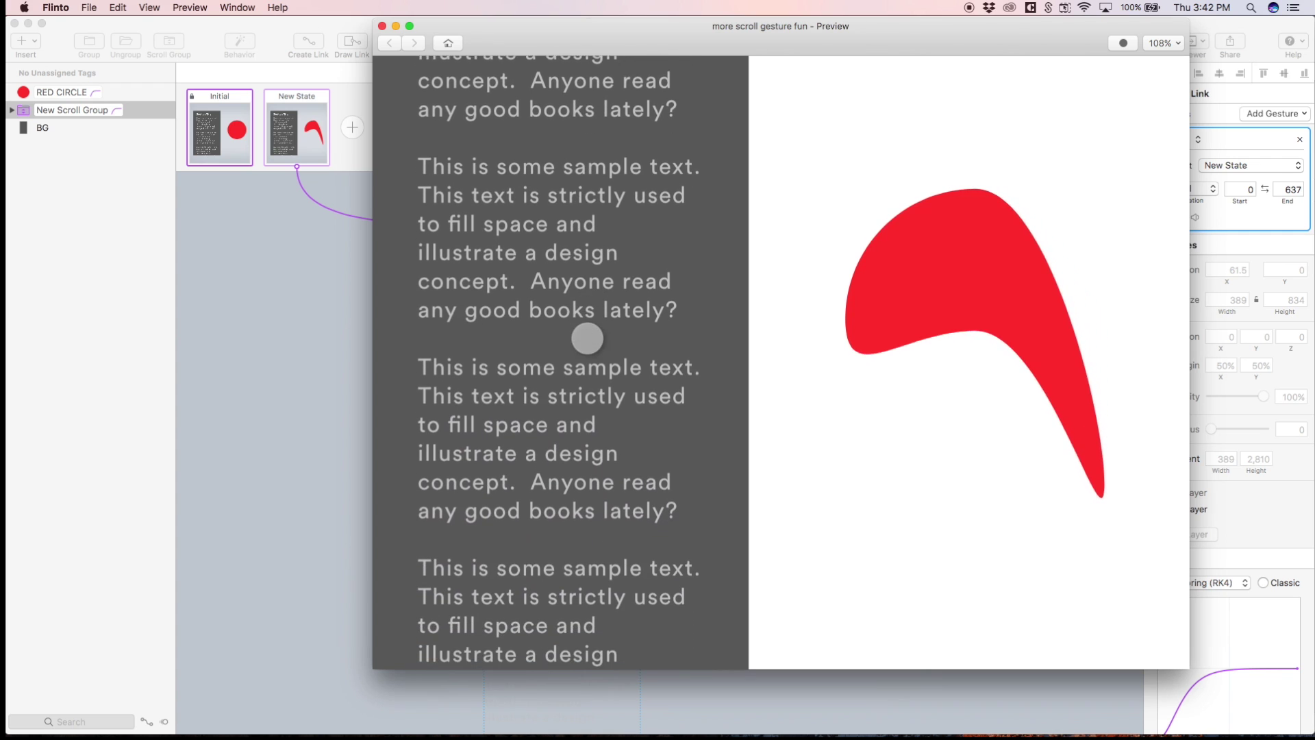
{"action": "scroll", "coordinate": [587, 338], "scroll_direction": "up", "scroll_amount": 1}
{"action": "scroll", "coordinate": [587, 338], "scroll_direction": "down", "scroll_amount": 1}
{"action": "scroll", "coordinate": [587, 338], "scroll_direction": "up", "scroll_amount": 4}
{"action": "scroll", "coordinate": [587, 337], "scroll_direction": "down", "scroll_amount": 4}
{"action": "scroll", "coordinate": [587, 338], "scroll_direction": "up", "scroll_amount": 3}
{"action": "scroll", "coordinate": [587, 338], "scroll_direction": "down", "scroll_amount": 3}
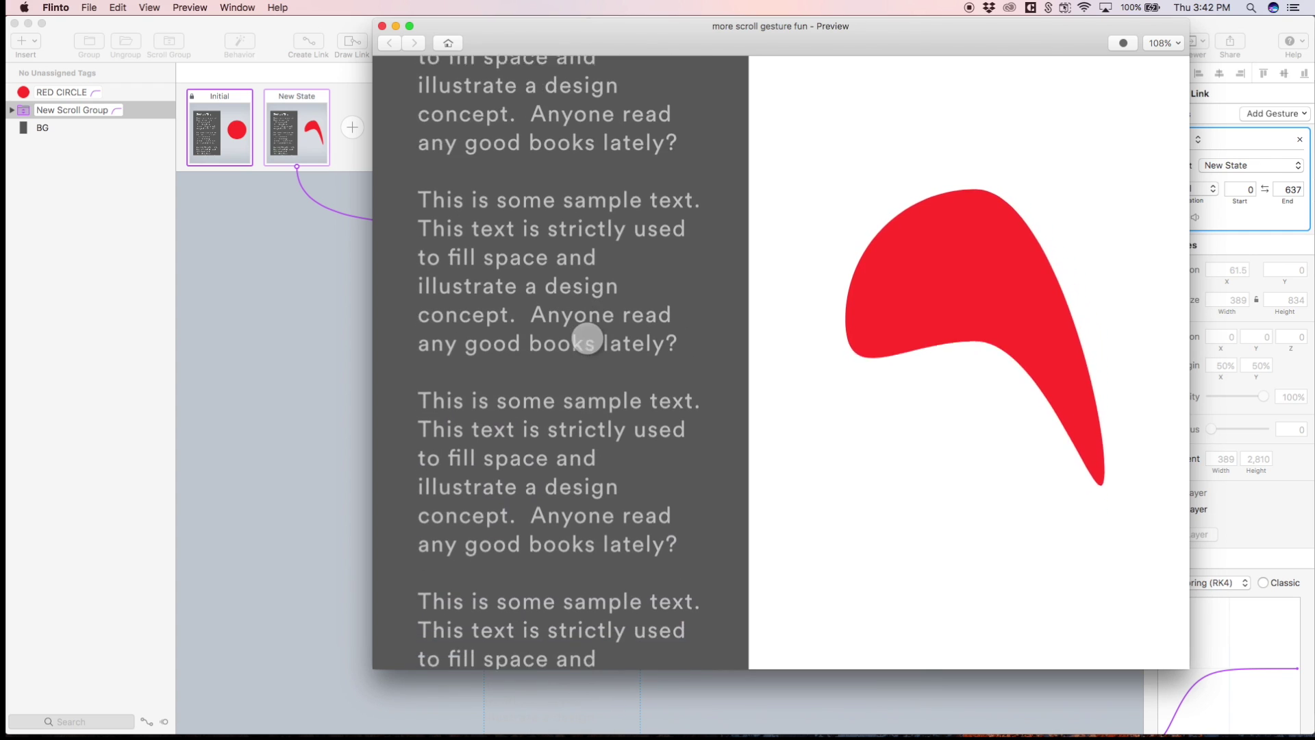
{"action": "scroll", "coordinate": [587, 337], "scroll_direction": "up", "scroll_amount": 5}
{"action": "scroll", "coordinate": [587, 338], "scroll_direction": "up", "scroll_amount": 3}
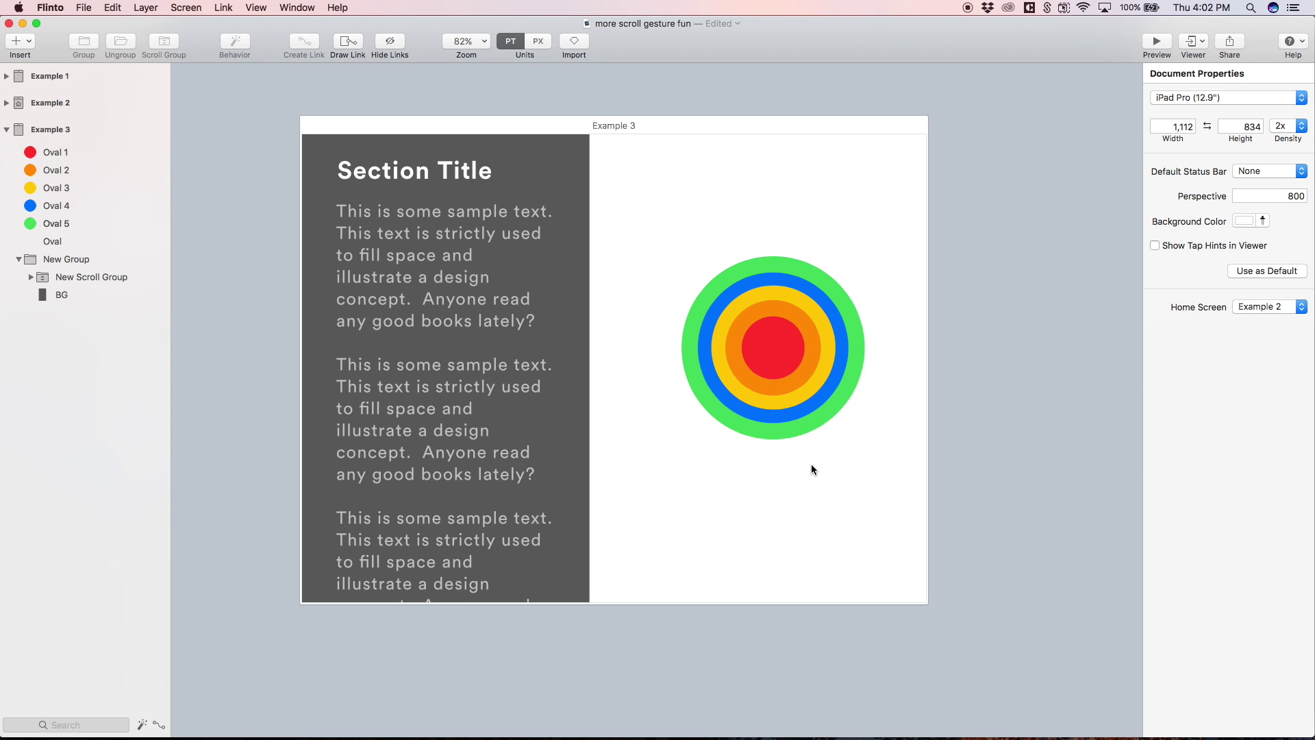
Step: Resize all six ovals to 50×50 and align their horizontal and vertical centres
{"action": "left_click_drag", "start_coordinate": [852, 508], "coordinate": [669, 214]}
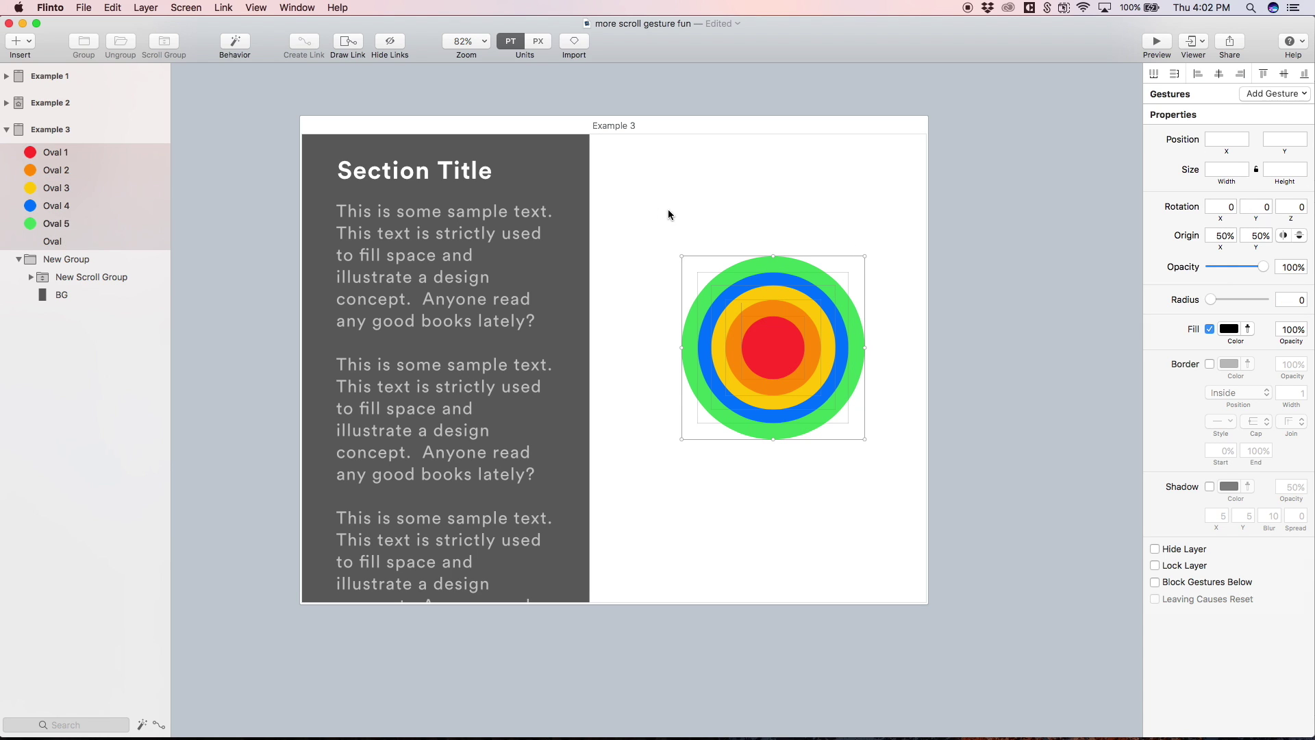
{"action": "left_click", "coordinate": [1225, 170]}
{"action": "type", "text": "50"}
{"action": "left_click", "coordinate": [1268, 218]}
{"action": "type", "text": "50"}
{"action": "key", "text": "Return"}
{"action": "left_click", "coordinate": [1194, 93]}
{"action": "left_click", "coordinate": [1276, 92]}
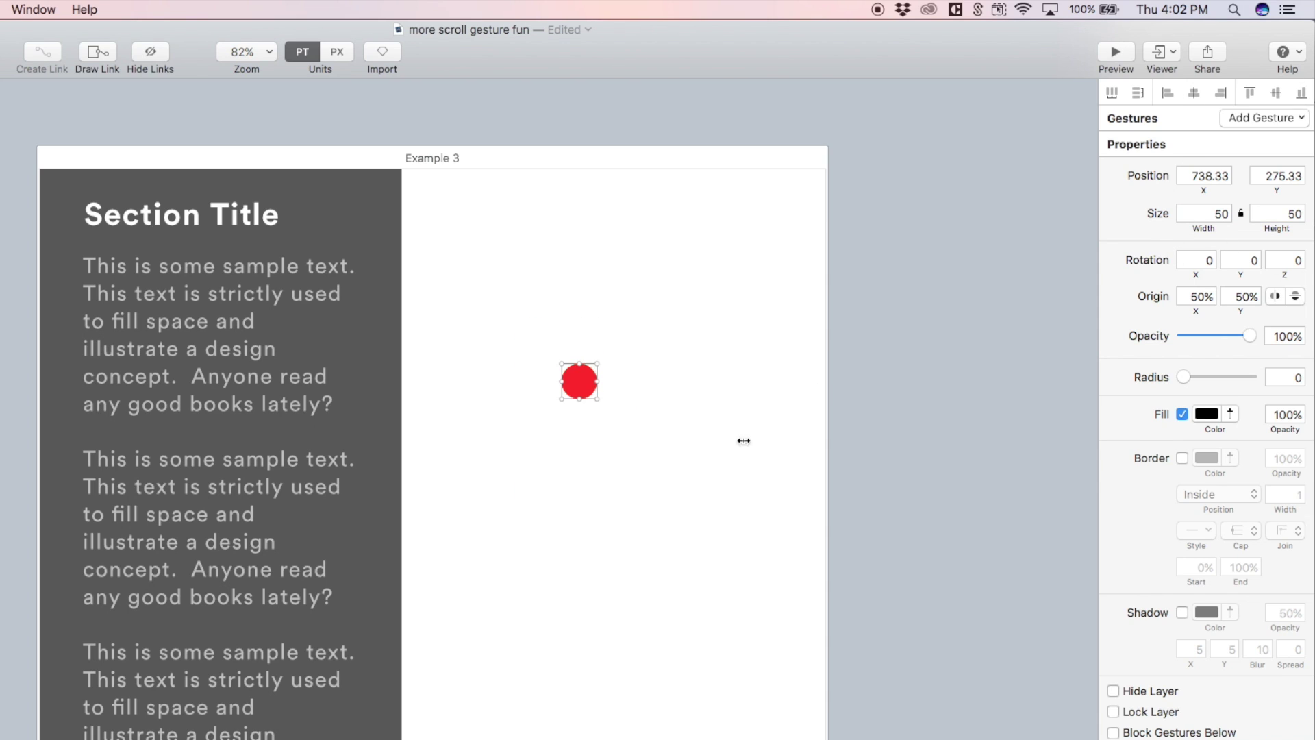
Step: Move the stacked circles down-right, shrink them to a tiny dot, and select them with New Group
{"action": "left_click", "coordinate": [594, 393]}
{"action": "left_click_drag", "start_coordinate": [594, 393], "coordinate": [626, 448]}
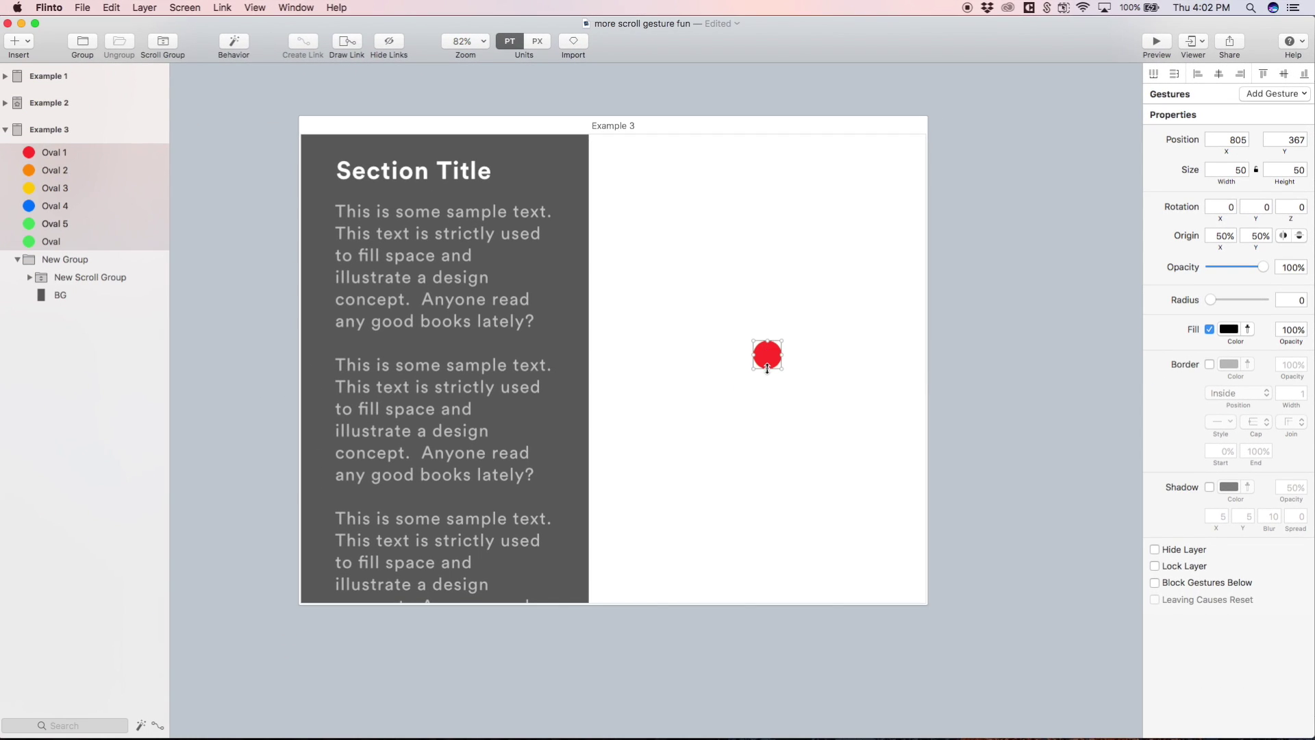
{"action": "left_click_drag", "start_coordinate": [767, 368], "coordinate": [766, 355]}
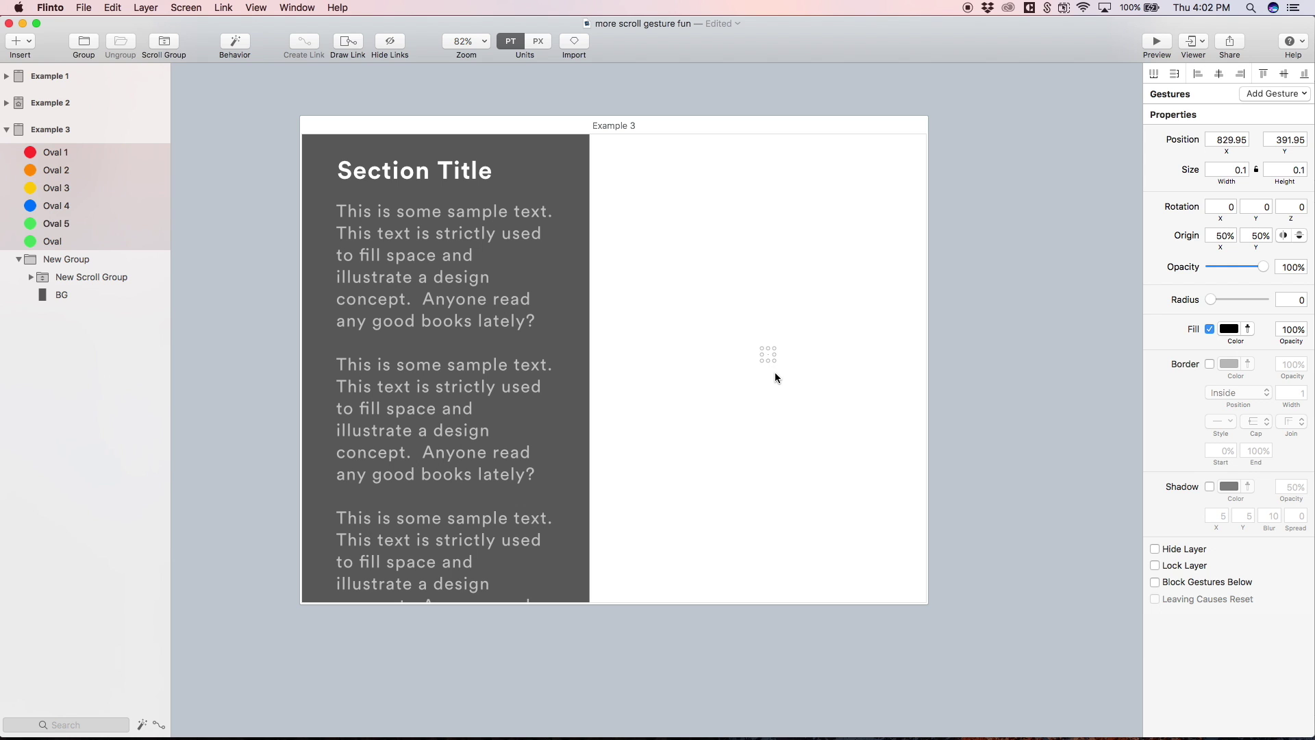
{"action": "left_click", "coordinate": [775, 372]}
{"action": "left_click", "coordinate": [550, 79]}
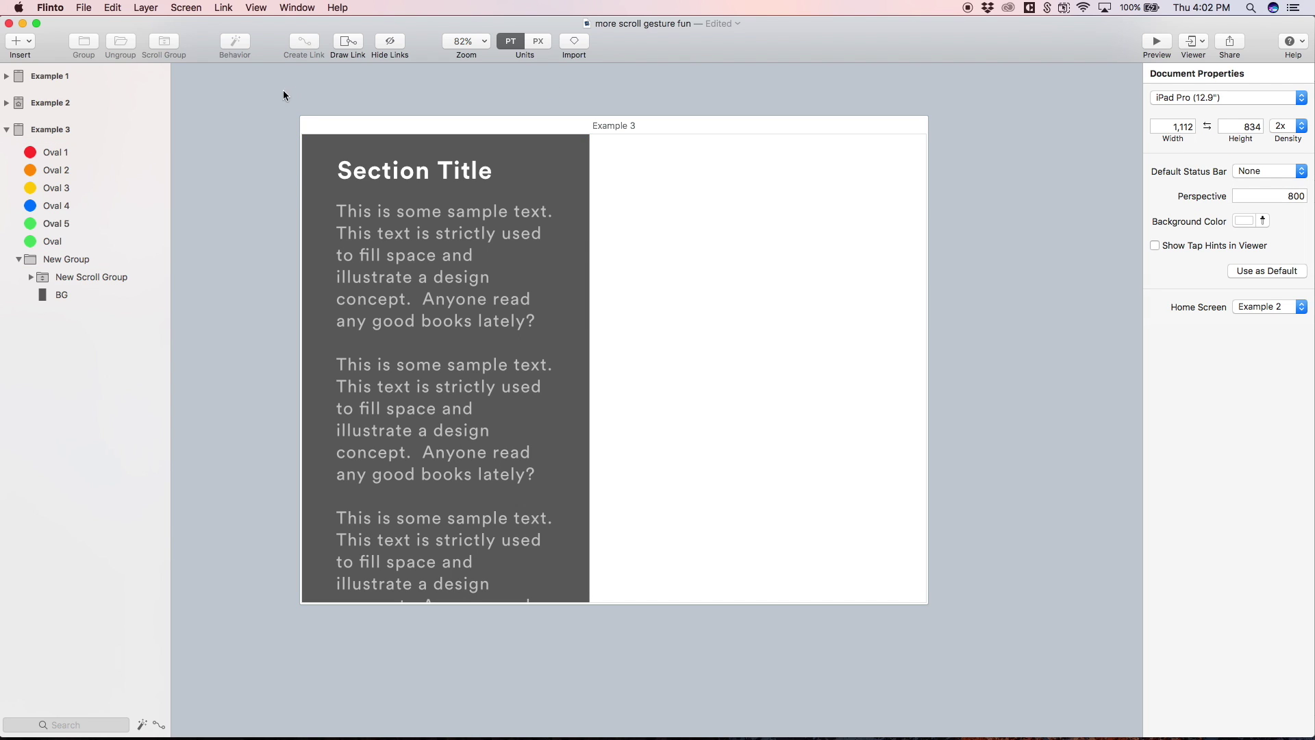
{"action": "left_click_drag", "start_coordinate": [250, 101], "coordinate": [1077, 672]}
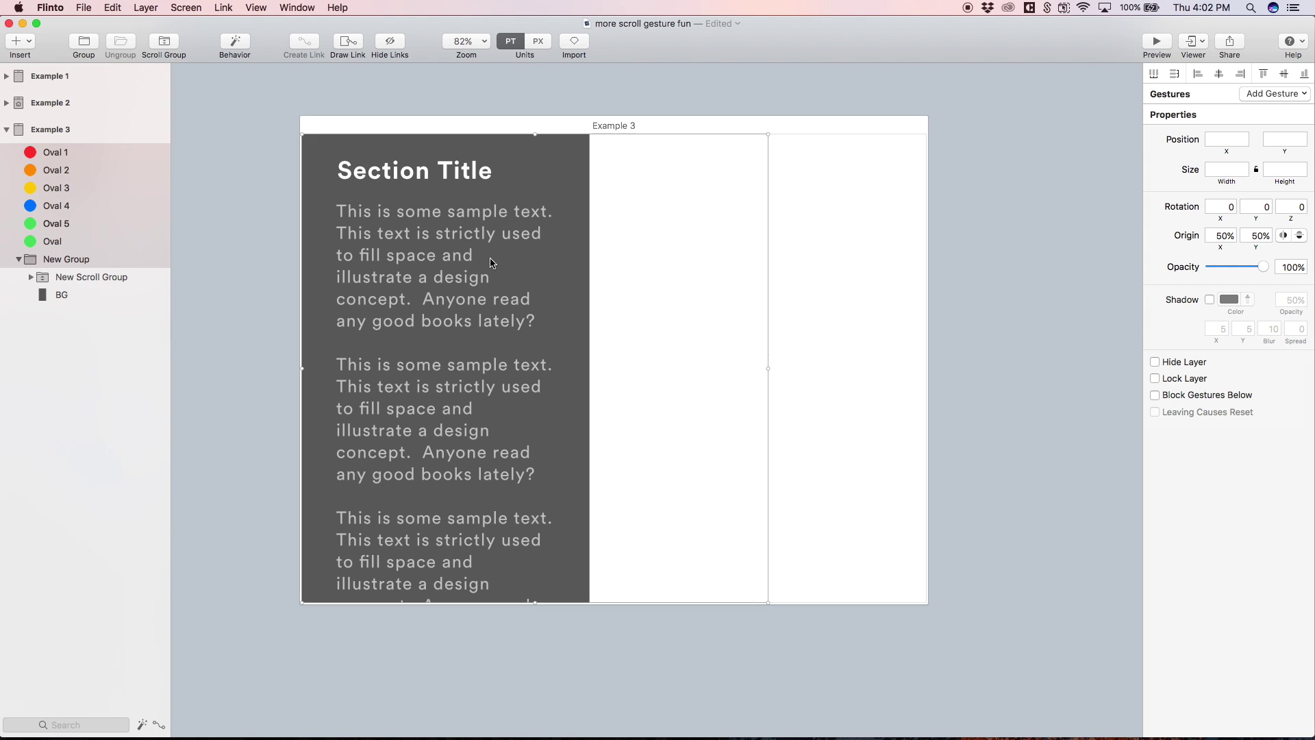
Step: Add a new state for the oval group and grow red Oval 1 into an 84×84 circle
{"action": "left_click", "coordinate": [229, 44]}
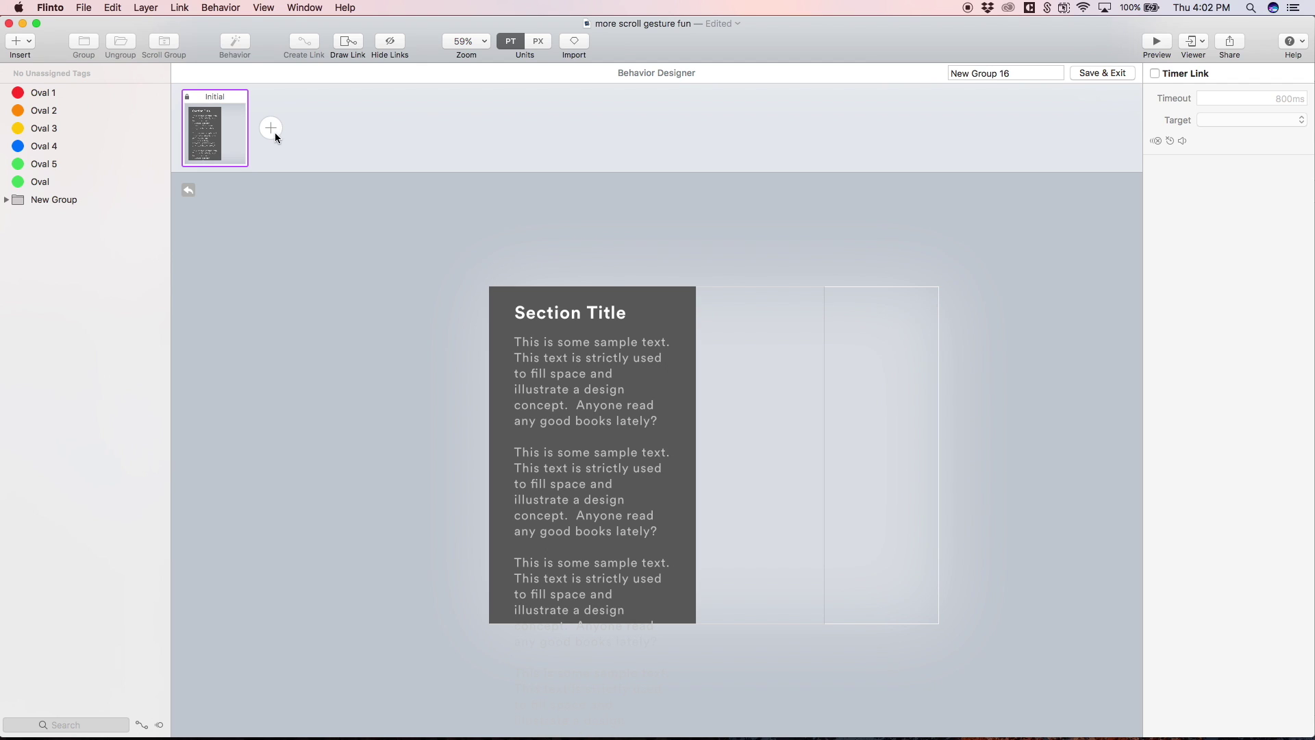
{"action": "left_click", "coordinate": [271, 129]}
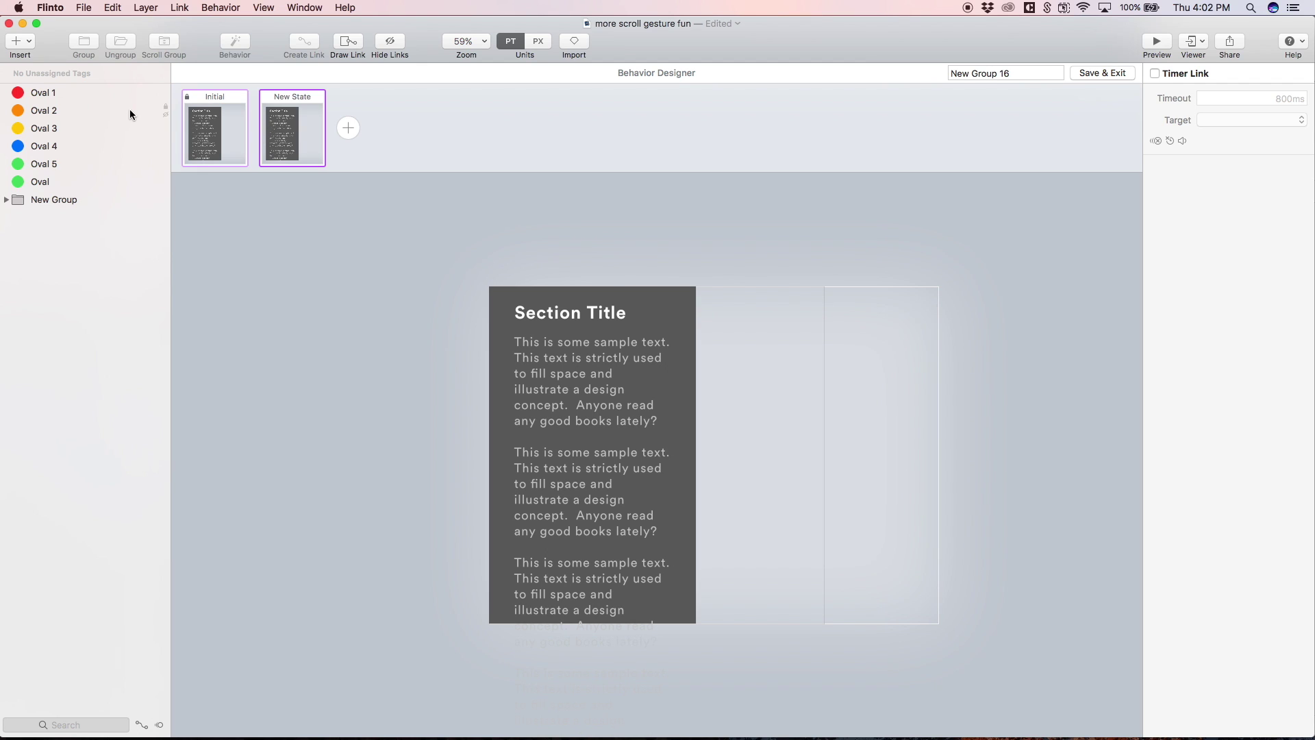
{"action": "left_click", "coordinate": [114, 93]}
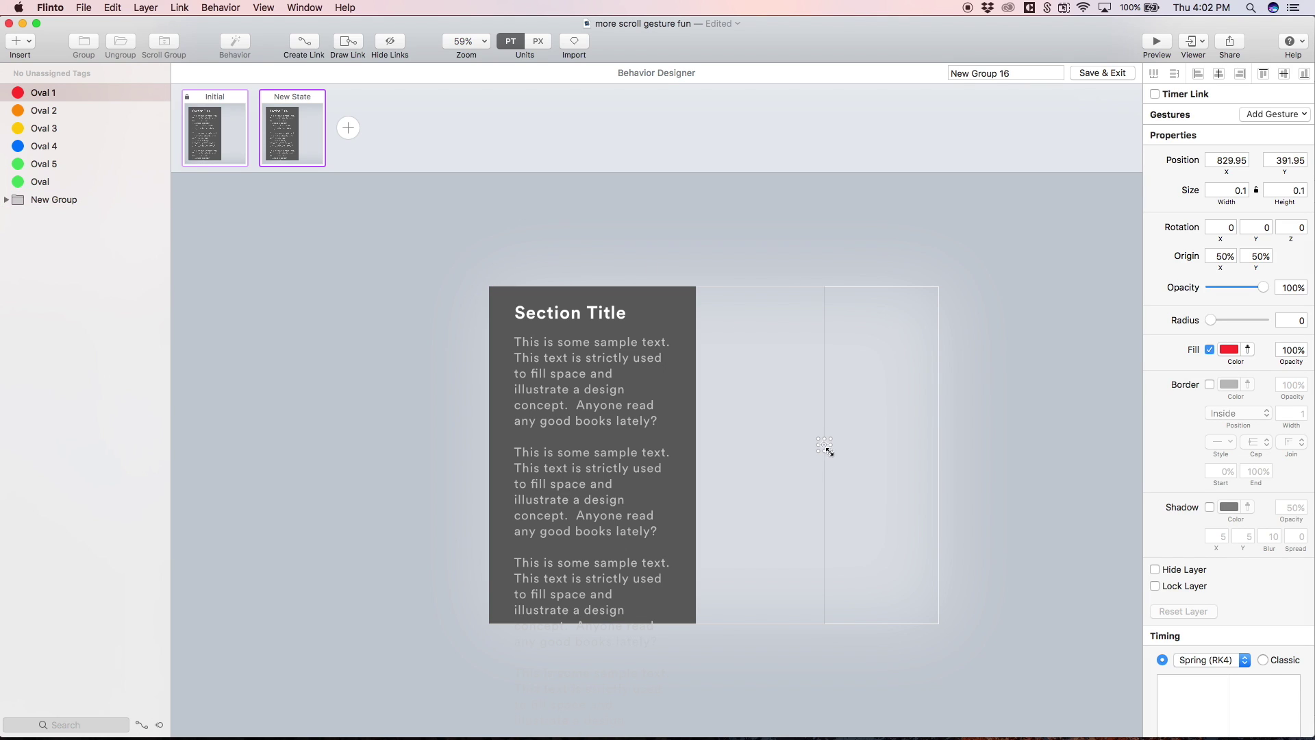
{"action": "left_click_drag", "start_coordinate": [825, 448], "coordinate": [826, 470]}
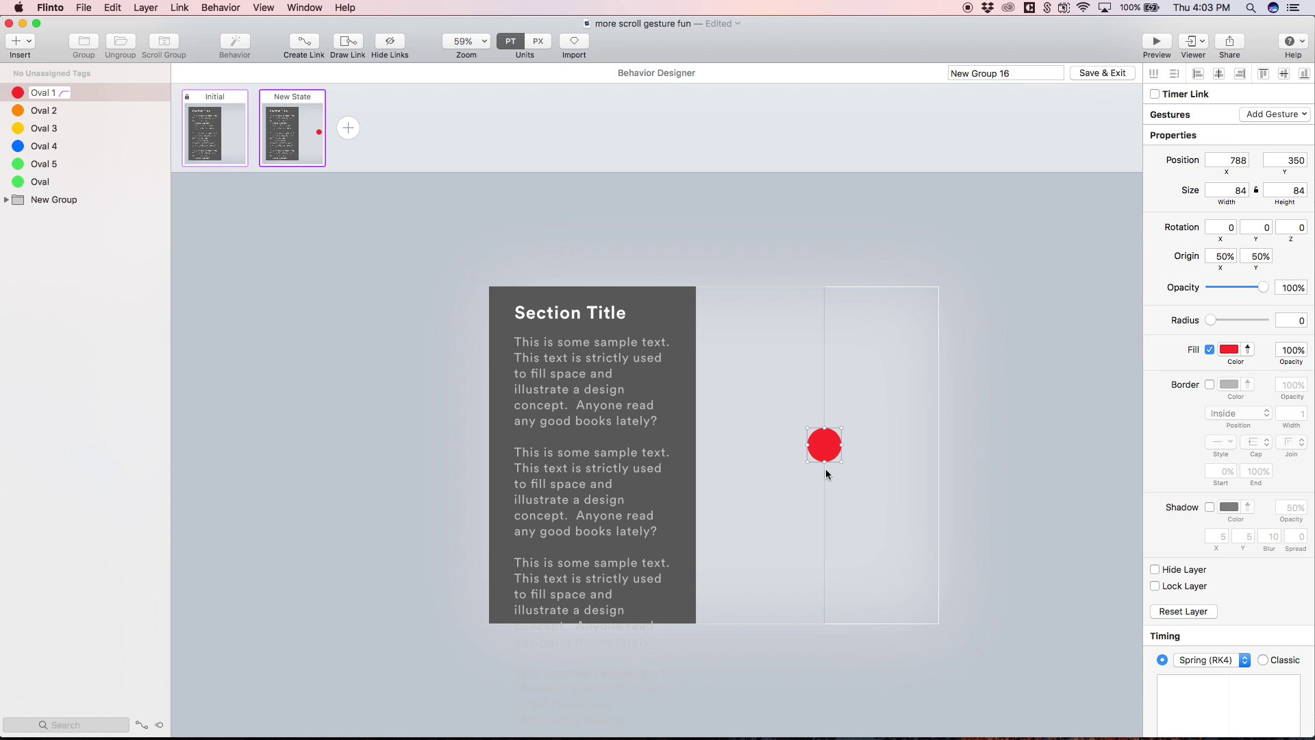
{"action": "left_click", "coordinate": [436, 207]}
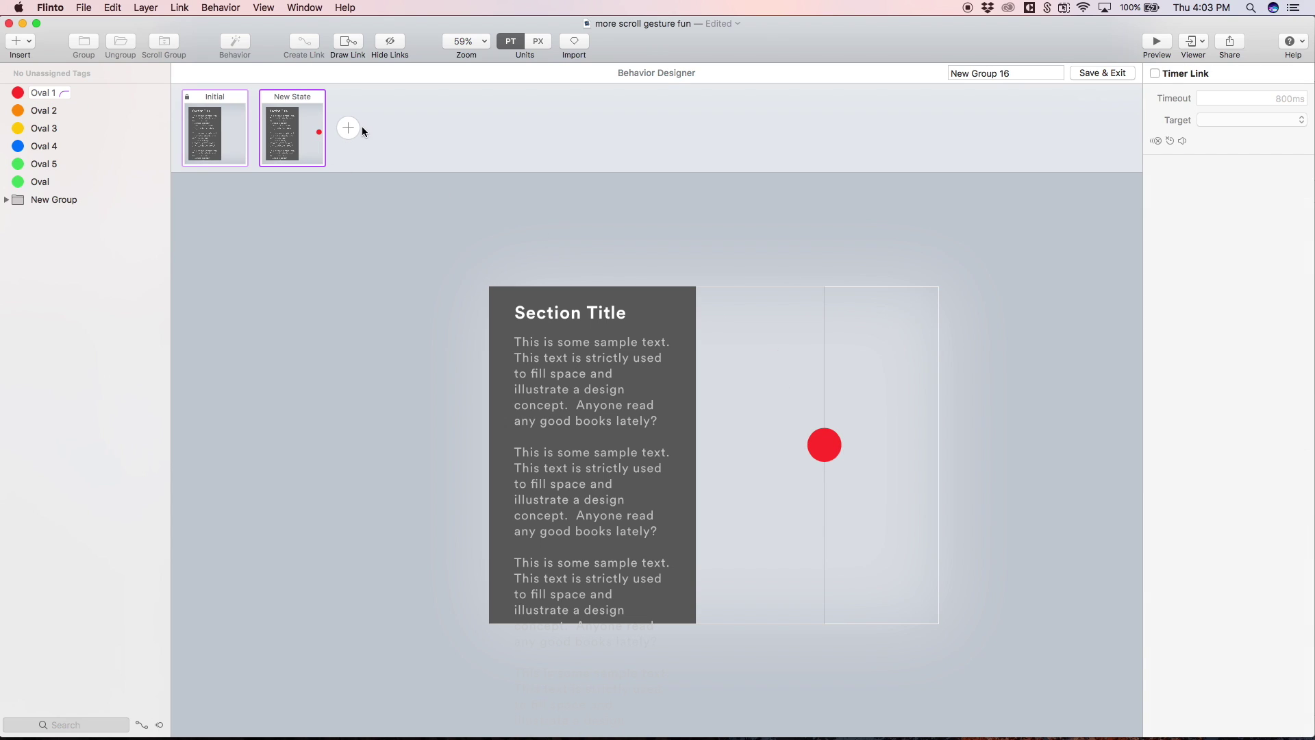
Step: Add a third state and rename the three states 1, 2 and 3
{"action": "left_click", "coordinate": [349, 128]}
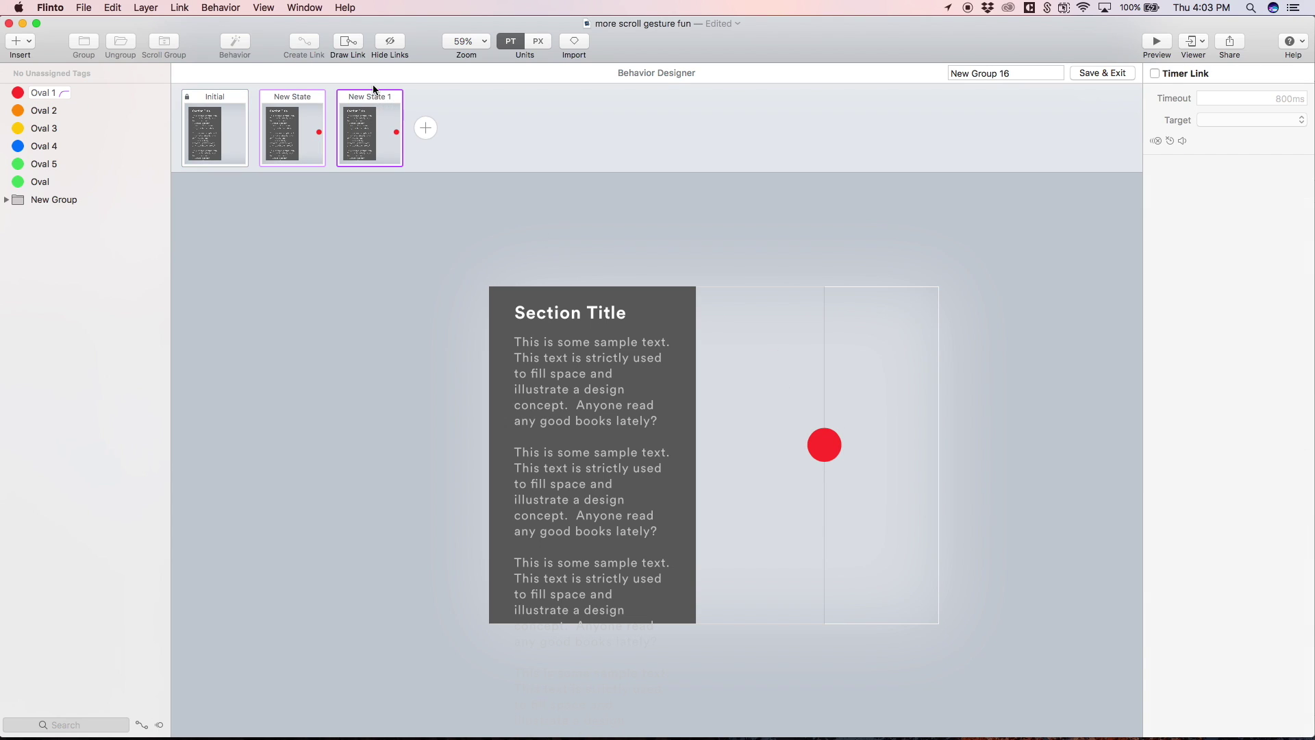
{"action": "double_click", "coordinate": [351, 100]}
{"action": "type", "text": "3"}
{"action": "double_click", "coordinate": [295, 102]}
{"action": "type", "text": "2"}
{"action": "double_click", "coordinate": [228, 108]}
{"action": "type", "text": "1"}
{"action": "key", "text": "Return"}
Step: In state 3, grow orange Oval 2 into a ring around the red circle
{"action": "left_click", "coordinate": [296, 130]}
{"action": "left_click", "coordinate": [391, 136]}
{"action": "left_click", "coordinate": [70, 111]}
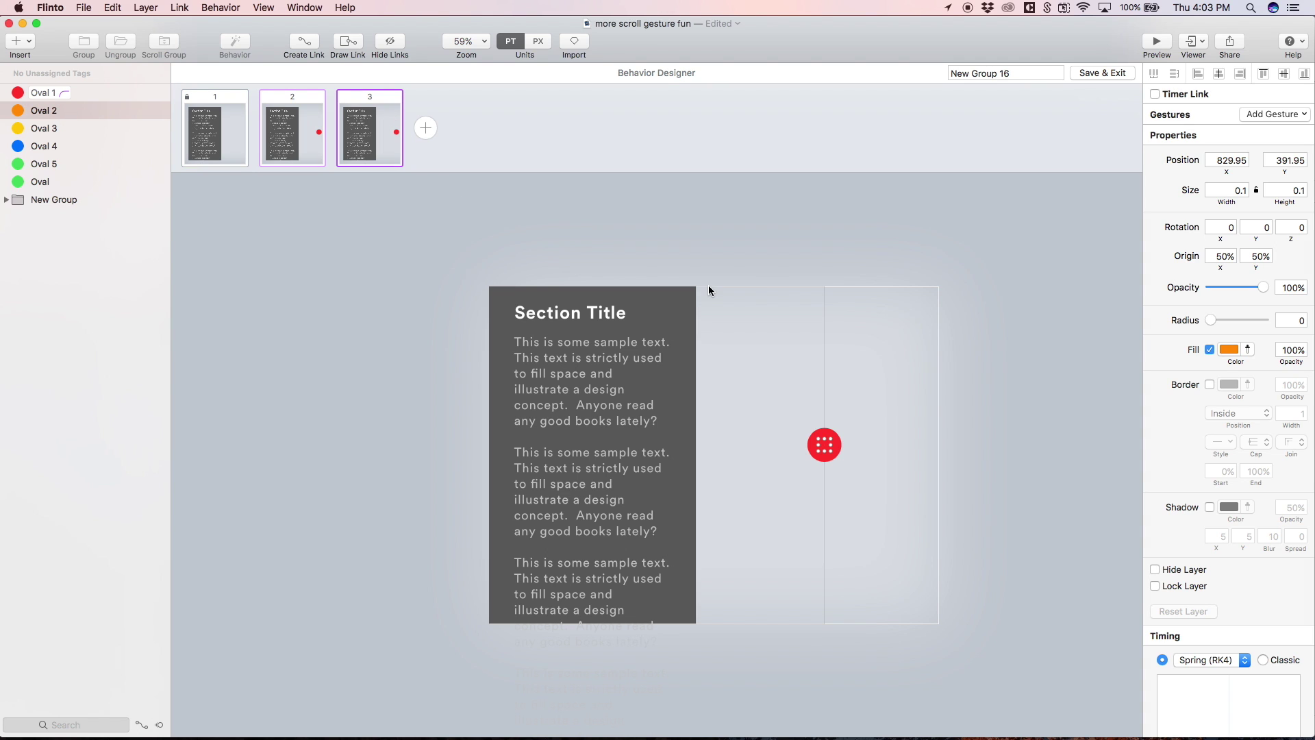
{"action": "left_click_drag", "start_coordinate": [824, 445], "coordinate": [827, 482]}
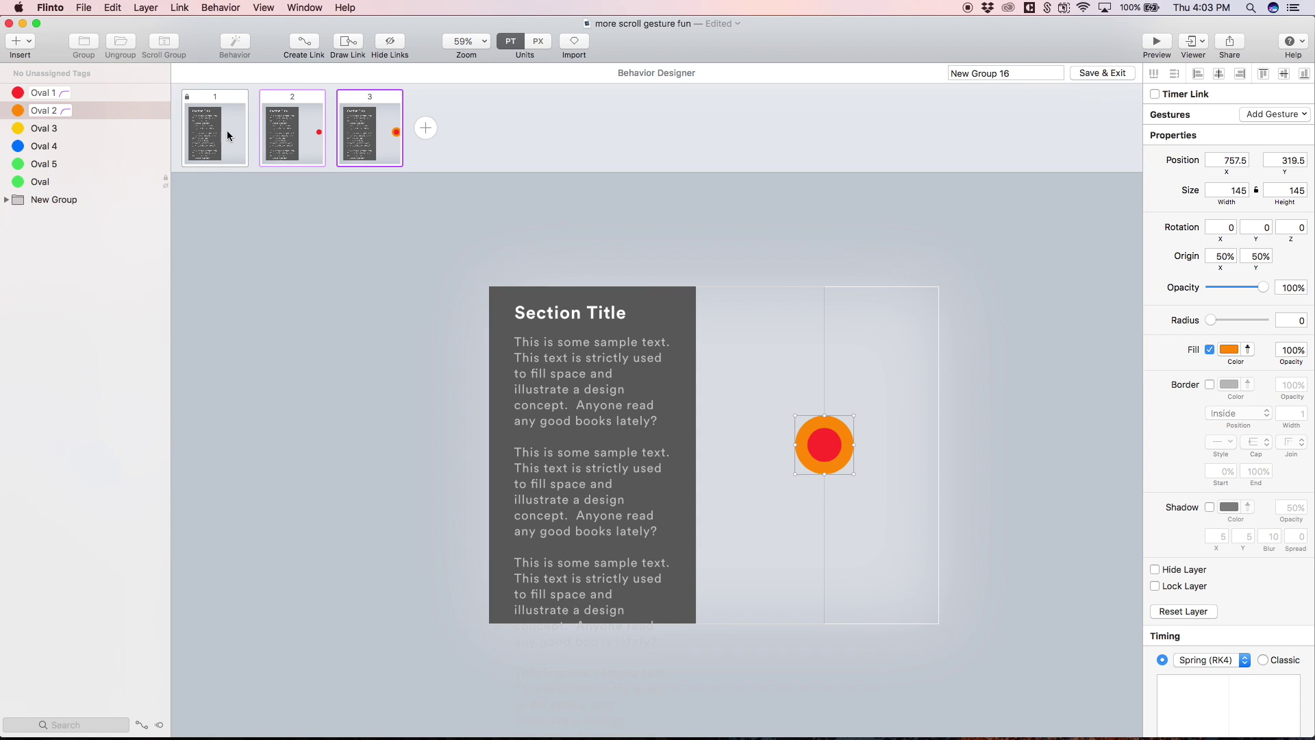
Step: Add states 4, 5 and 6, growing the yellow, blue and green ovals into successively larger rings
{"action": "left_click", "coordinate": [425, 128]}
{"action": "left_click", "coordinate": [45, 128]}
{"action": "left_click_drag", "start_coordinate": [825, 445], "coordinate": [827, 493]}
{"action": "left_click", "coordinate": [504, 128]}
{"action": "left_click", "coordinate": [56, 143]}
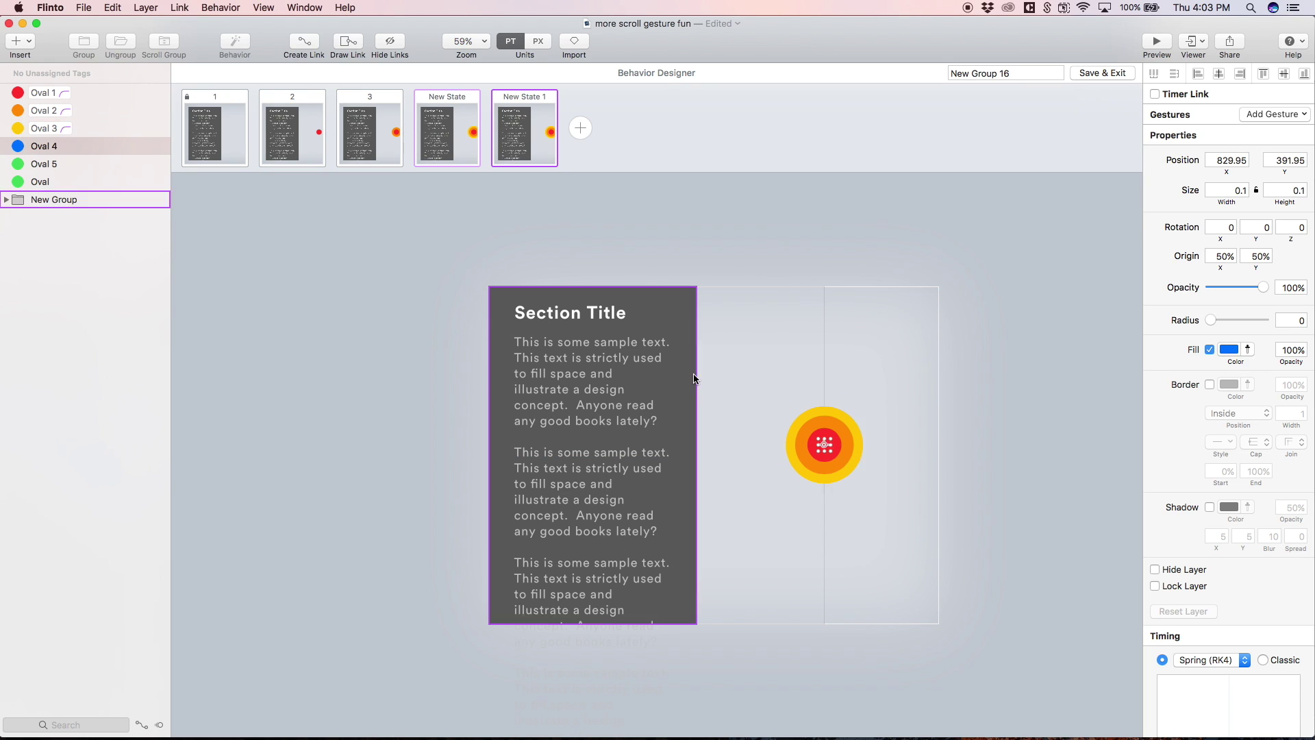
{"action": "left_click_drag", "start_coordinate": [825, 445], "coordinate": [836, 505]}
{"action": "left_click", "coordinate": [581, 128]}
{"action": "left_click", "coordinate": [45, 164]}
{"action": "left_click_drag", "start_coordinate": [825, 445], "coordinate": [829, 507]}
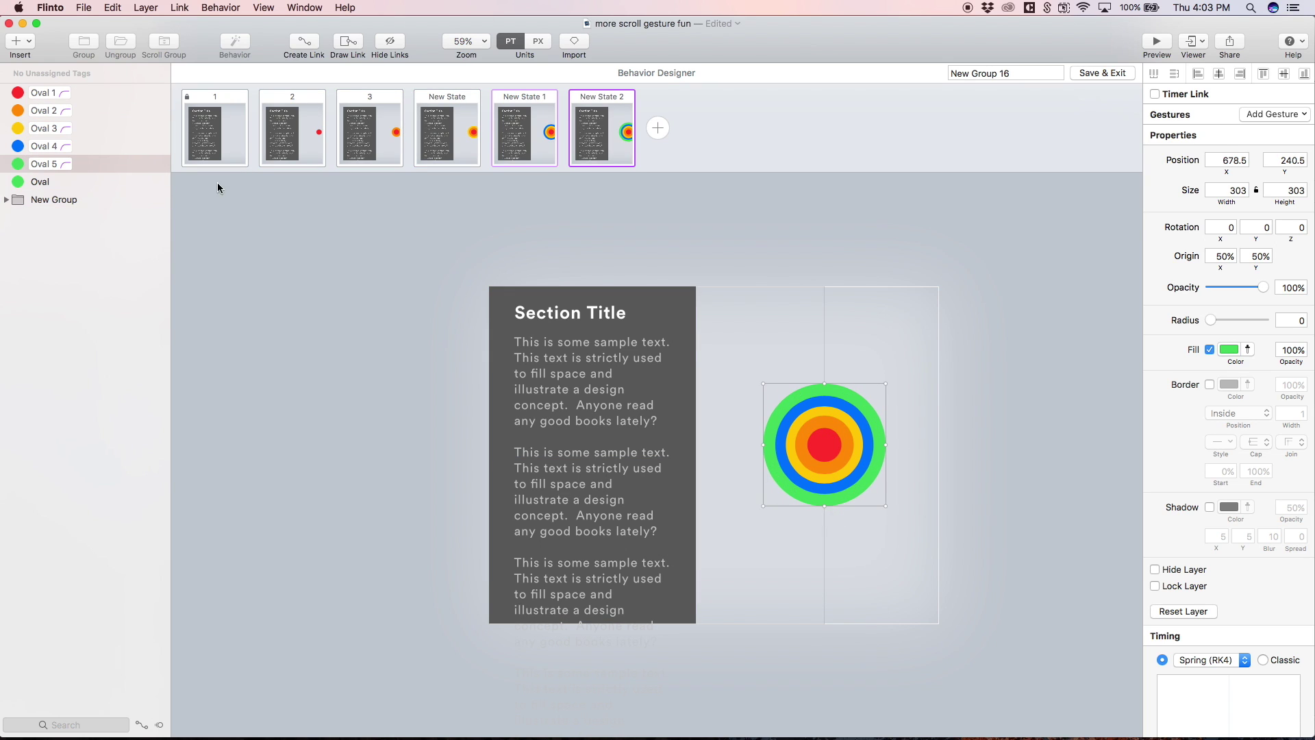
Step: Review states 4–6, then reselect the oval group and reopen its behavior
{"action": "left_click", "coordinate": [447, 128]}
{"action": "left_click", "coordinate": [525, 128]}
{"action": "left_click", "coordinate": [602, 129]}
{"action": "left_click", "coordinate": [1102, 73]}
{"action": "left_click", "coordinate": [18, 153]}
{"action": "left_click", "coordinate": [45, 168]}
{"action": "left_click", "coordinate": [69, 152]}
{"action": "left_click", "coordinate": [1268, 185]}
{"action": "left_click", "coordinate": [623, 151]}
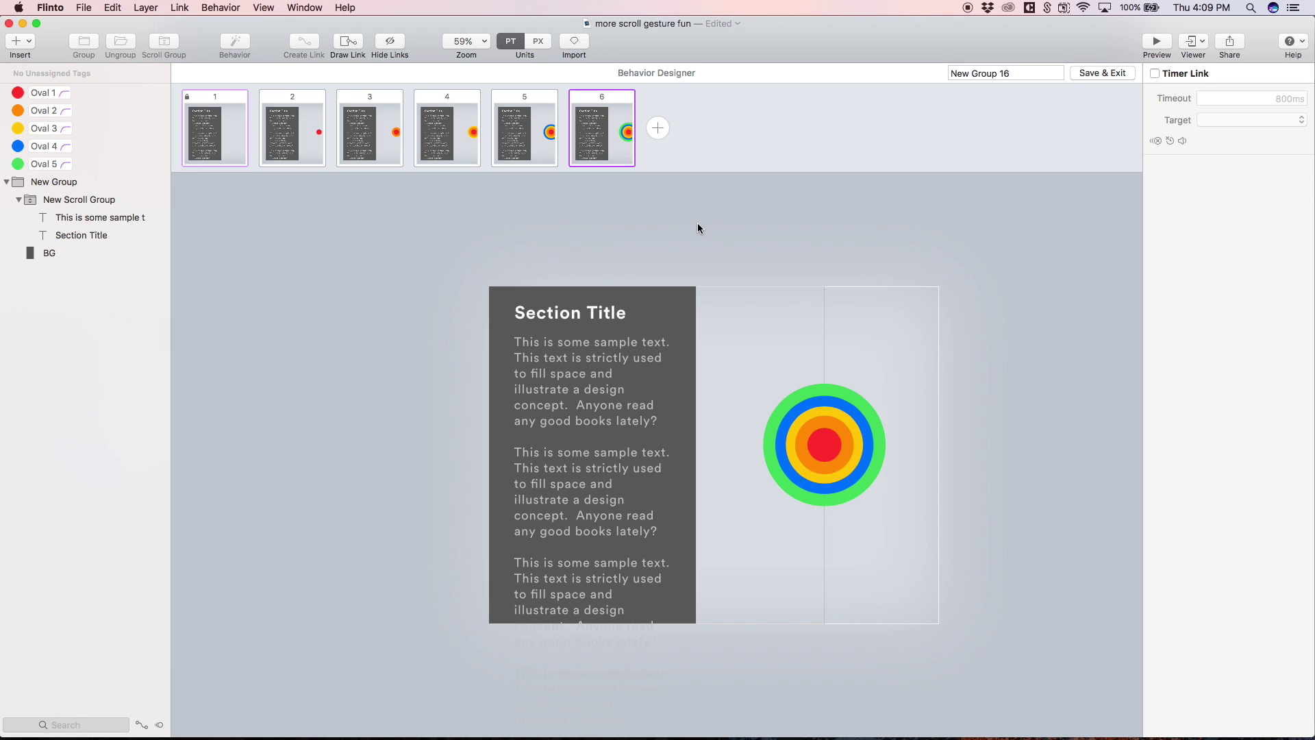
Step: Step through states 1 to 6 to confirm each new ring, ending back on empty state 1
{"action": "left_click", "coordinate": [188, 134]}
{"action": "left_click", "coordinate": [311, 145]}
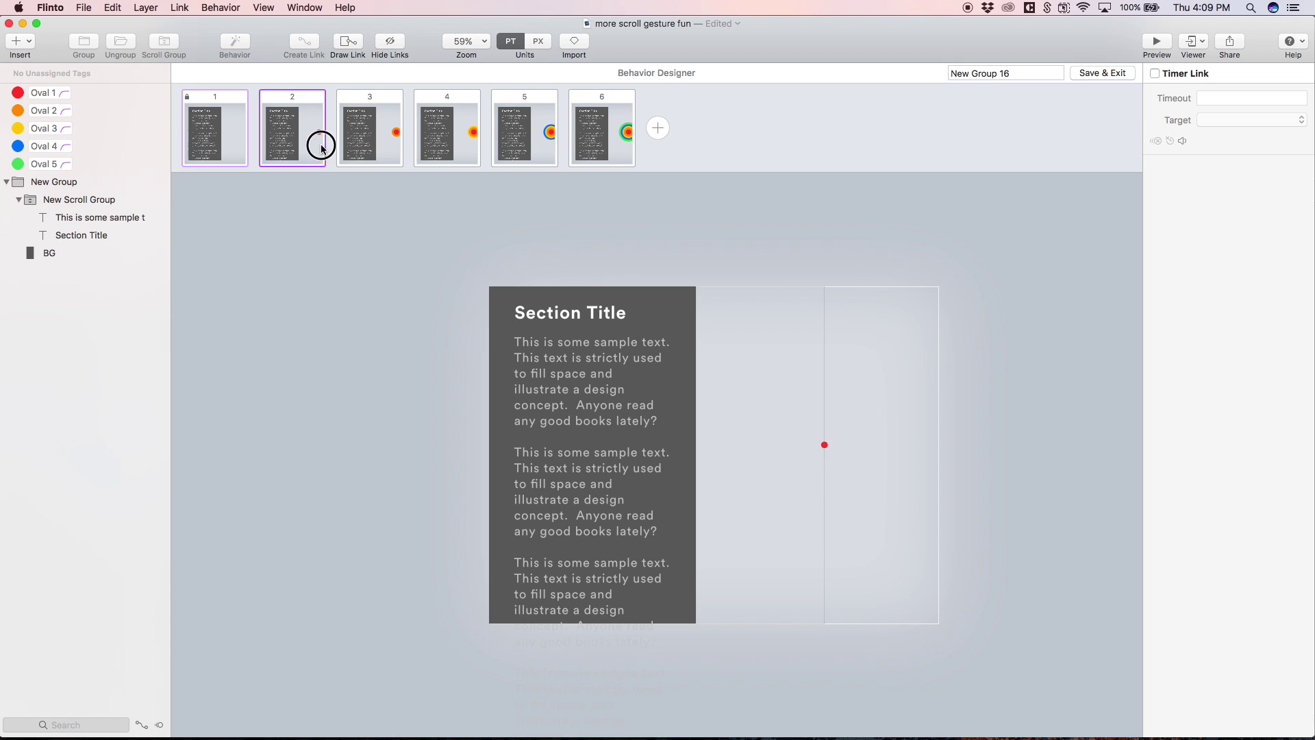
{"action": "left_click", "coordinate": [366, 152]}
{"action": "left_click", "coordinate": [446, 144]}
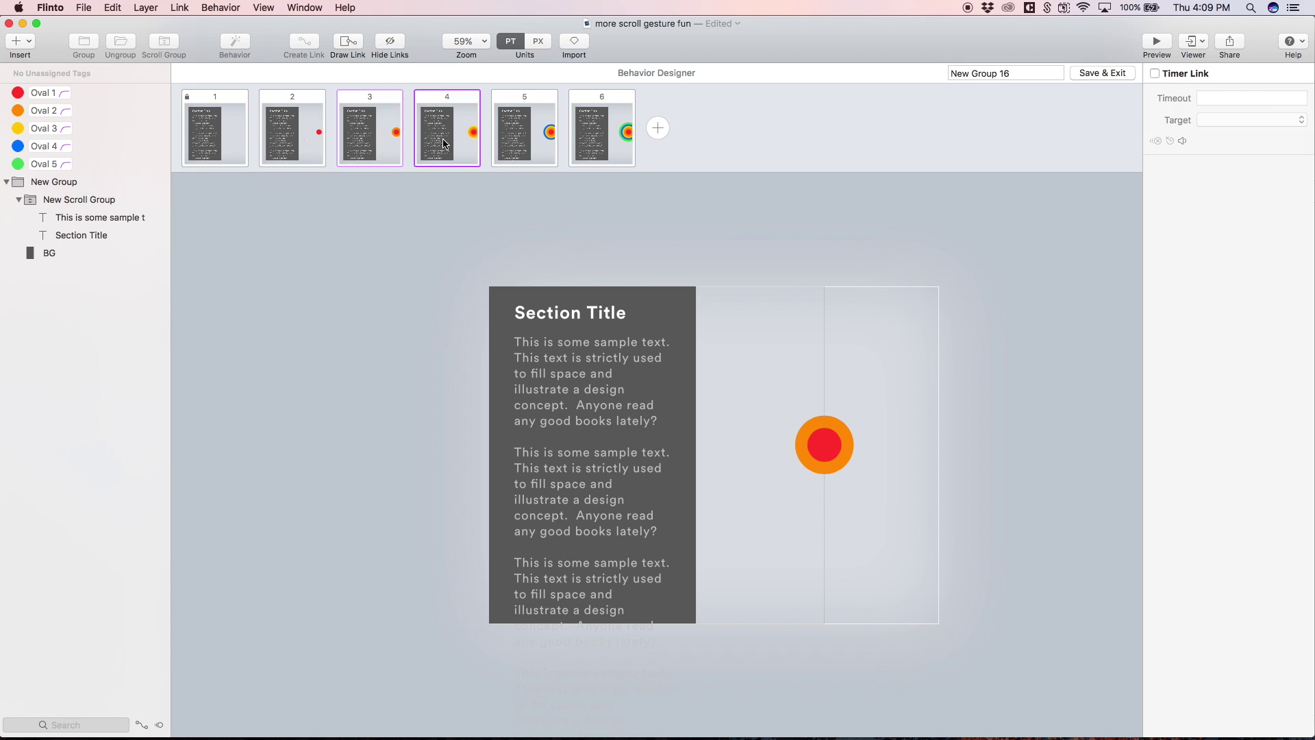
{"action": "left_click", "coordinate": [527, 140]}
{"action": "left_click", "coordinate": [605, 142]}
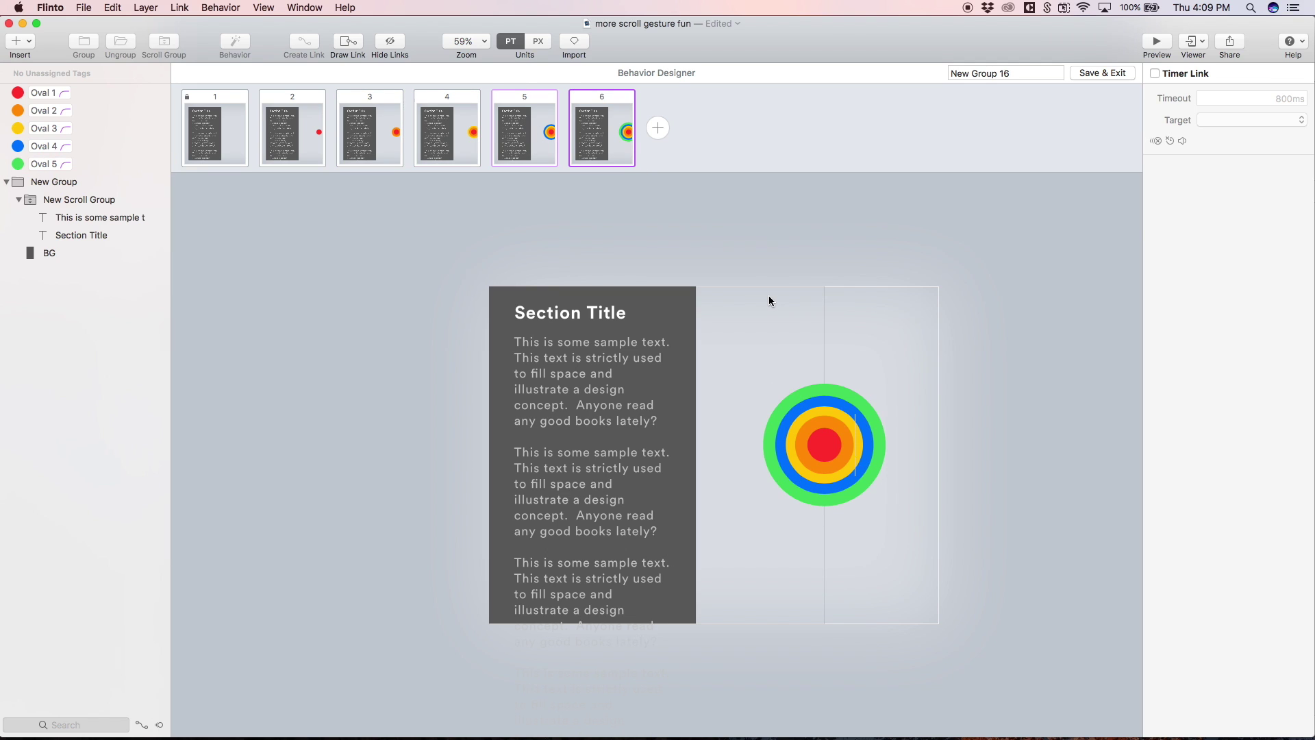
{"action": "left_click", "coordinate": [228, 137]}
{"action": "left_click", "coordinate": [582, 452]}
Step: Add a Scroll gesture on New Scroll Group targeting state 2 over a 0–200 range
{"action": "left_click", "coordinate": [582, 452]}
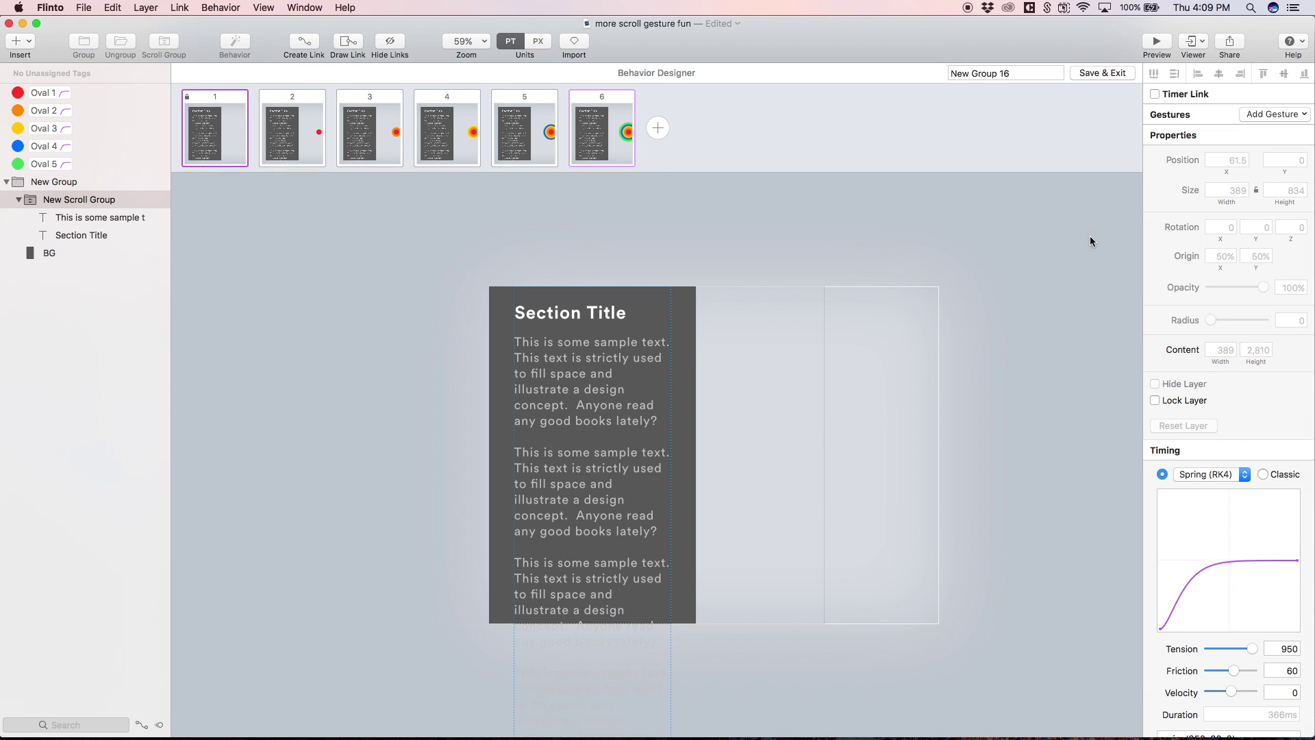
{"action": "left_click", "coordinate": [1306, 118]}
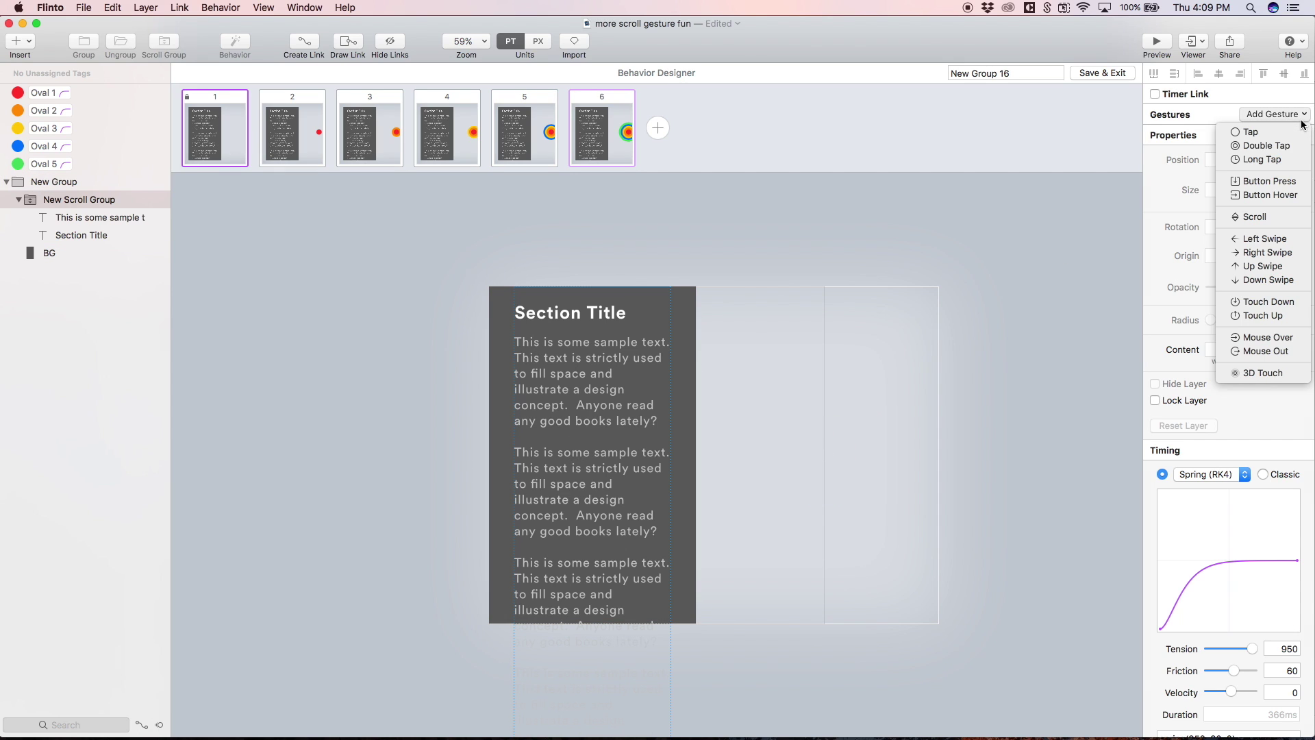
{"action": "left_click", "coordinate": [1265, 216]}
{"action": "left_click", "coordinate": [1247, 170]}
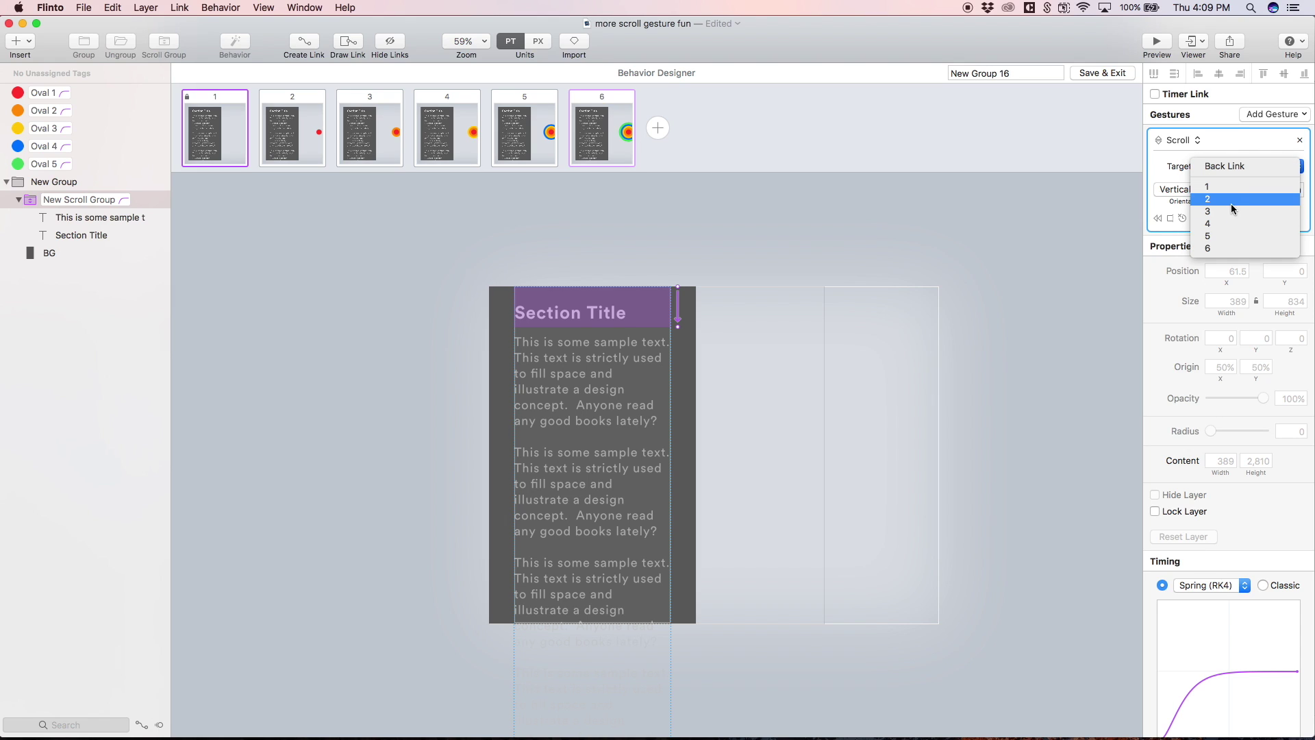
{"action": "left_click", "coordinate": [1232, 203]}
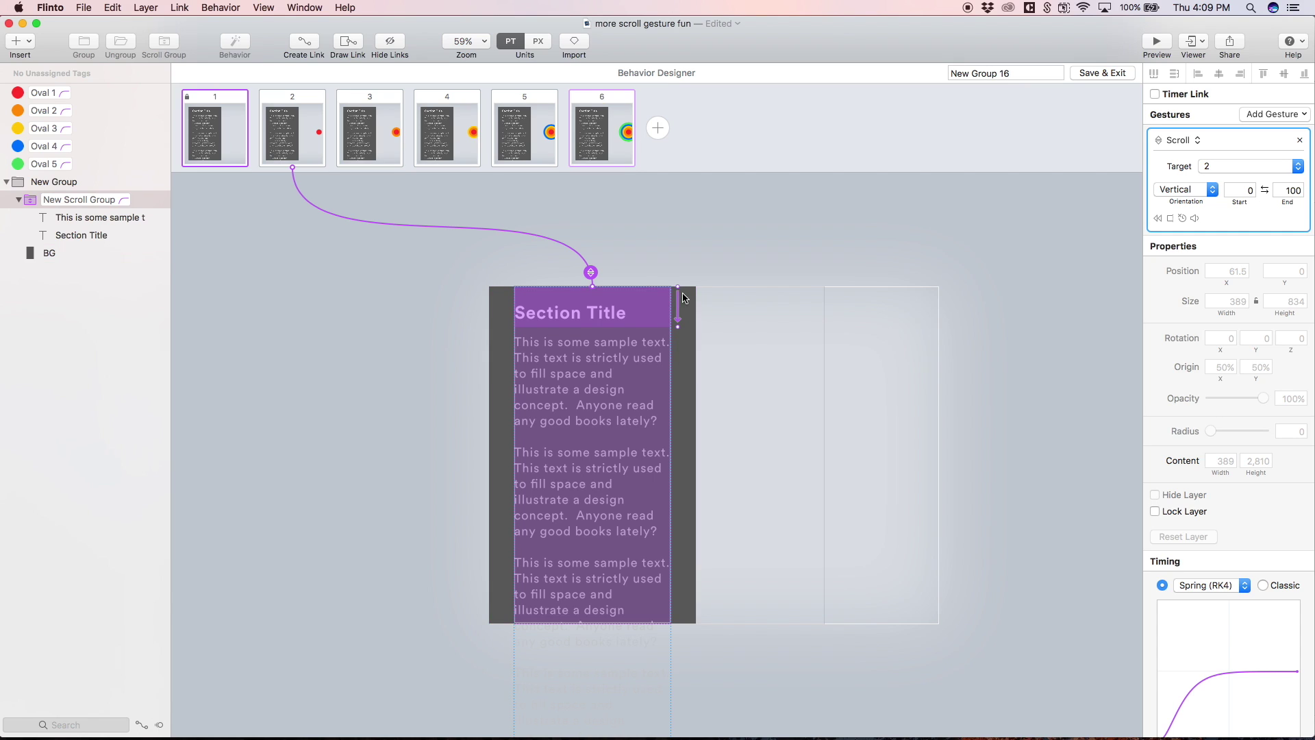
{"action": "double_click", "coordinate": [1293, 190]}
{"action": "type", "text": "200"}
{"action": "key", "text": "Return"}
{"action": "left_click", "coordinate": [1156, 43]}
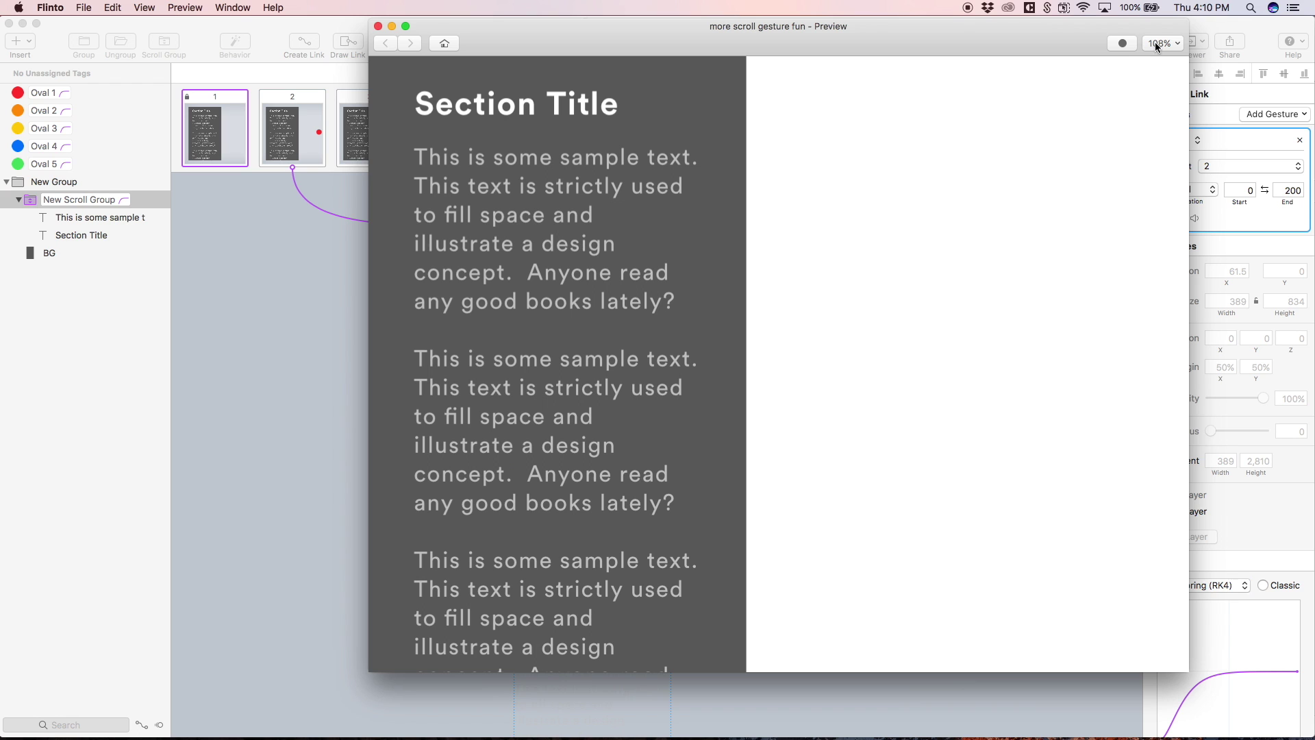
{"action": "scroll", "coordinate": [489, 410], "scroll_direction": "down", "scroll_amount": 5}
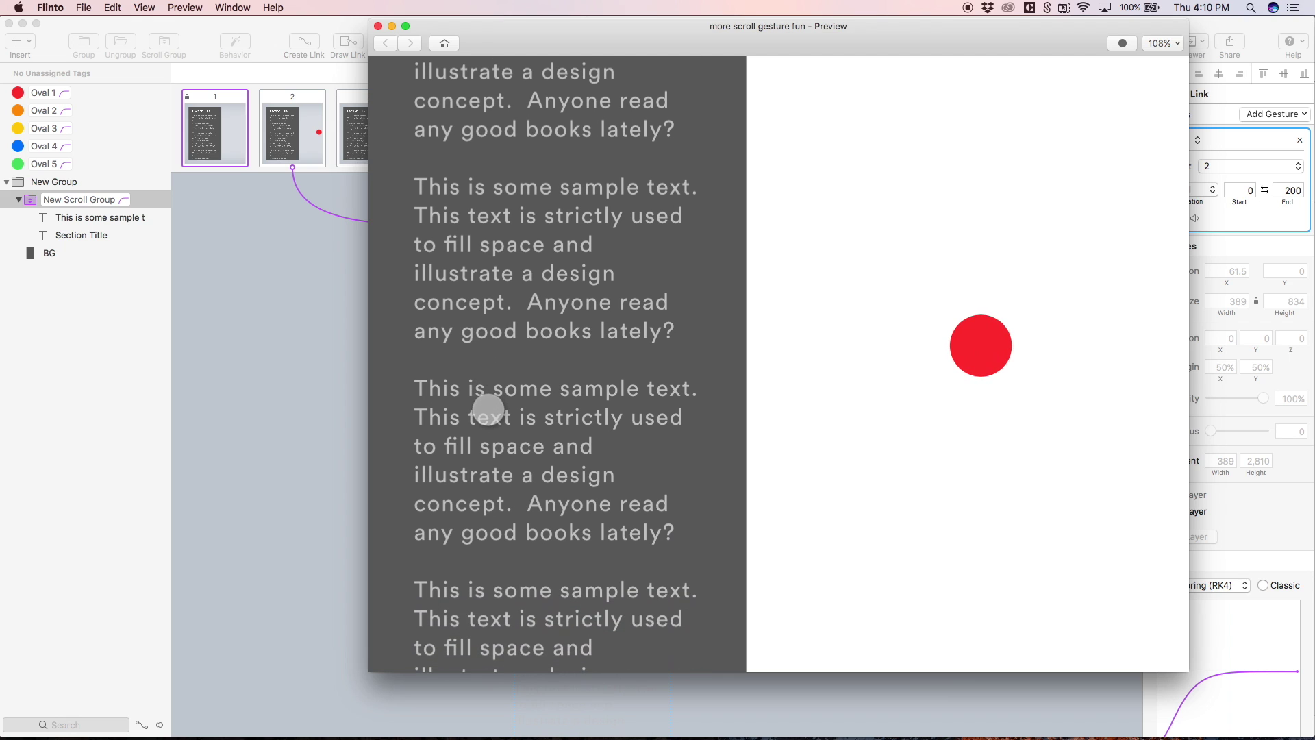
{"action": "scroll", "coordinate": [489, 409], "scroll_direction": "up", "scroll_amount": 5}
{"action": "scroll", "coordinate": [488, 410], "scroll_direction": "down", "scroll_amount": 6}
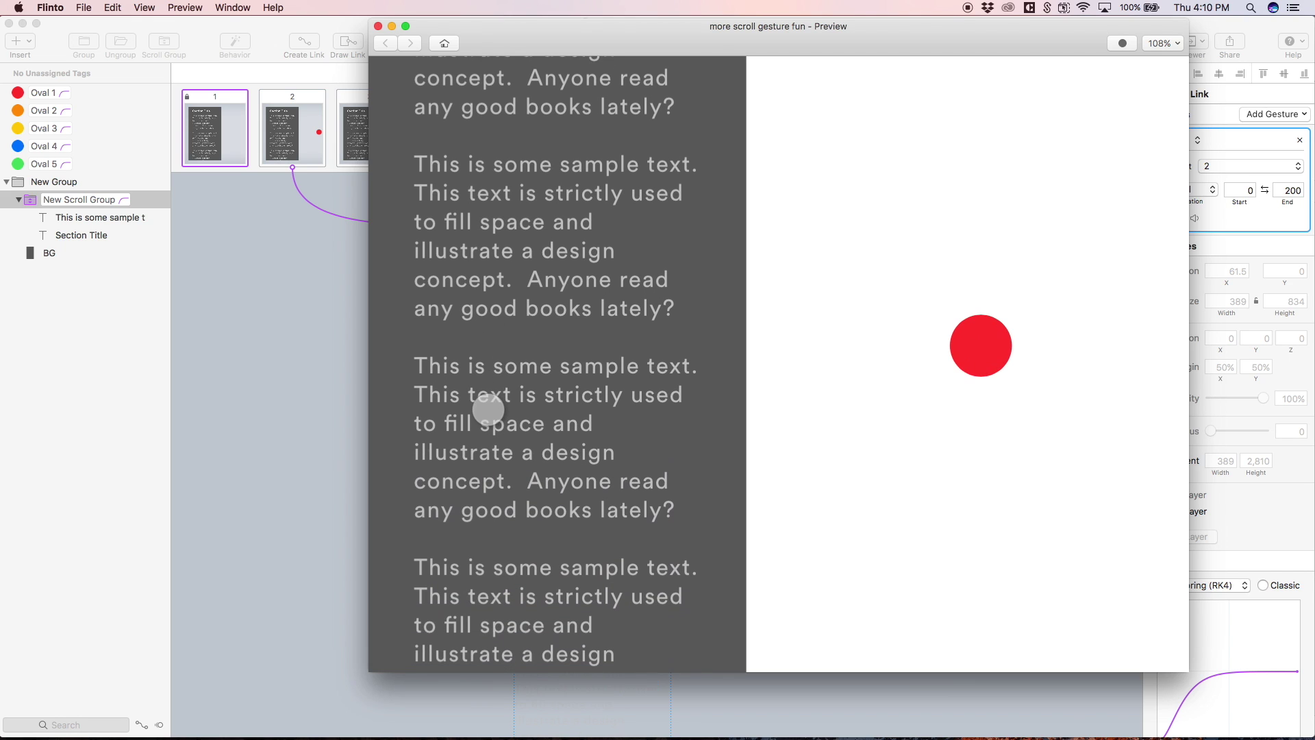
{"action": "left_click", "coordinate": [378, 26]}
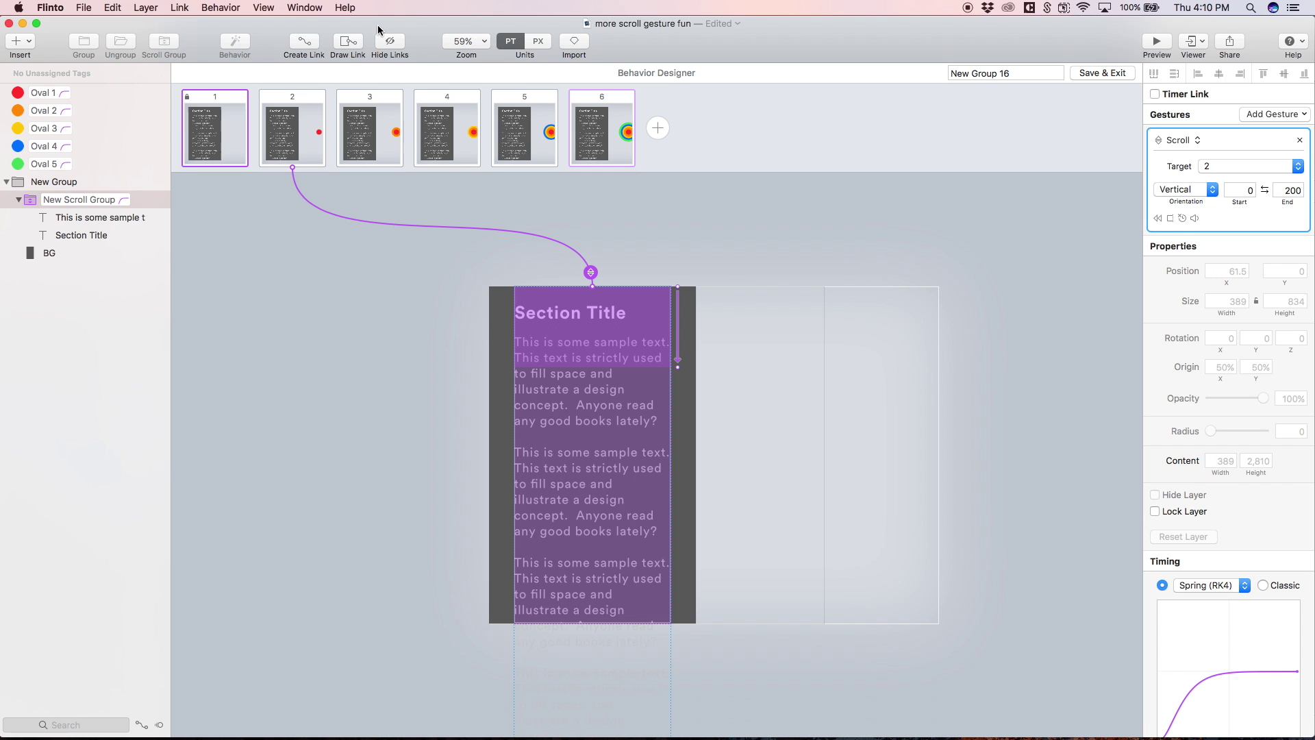
Step: In state 2, add a Scroll gesture on the text group targeting state 3 over 200–400
{"action": "left_click", "coordinate": [298, 106]}
{"action": "left_click", "coordinate": [613, 418]}
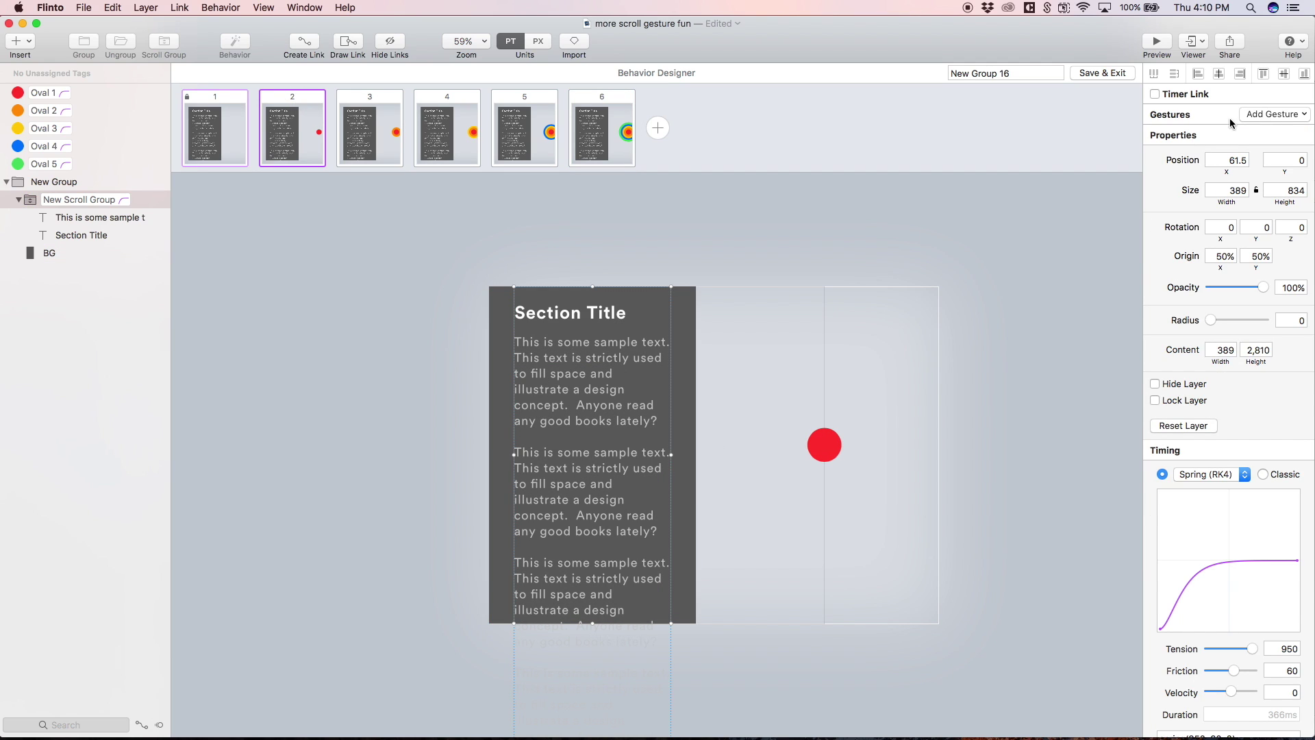
{"action": "left_click", "coordinate": [1285, 116]}
{"action": "left_click", "coordinate": [1269, 220]}
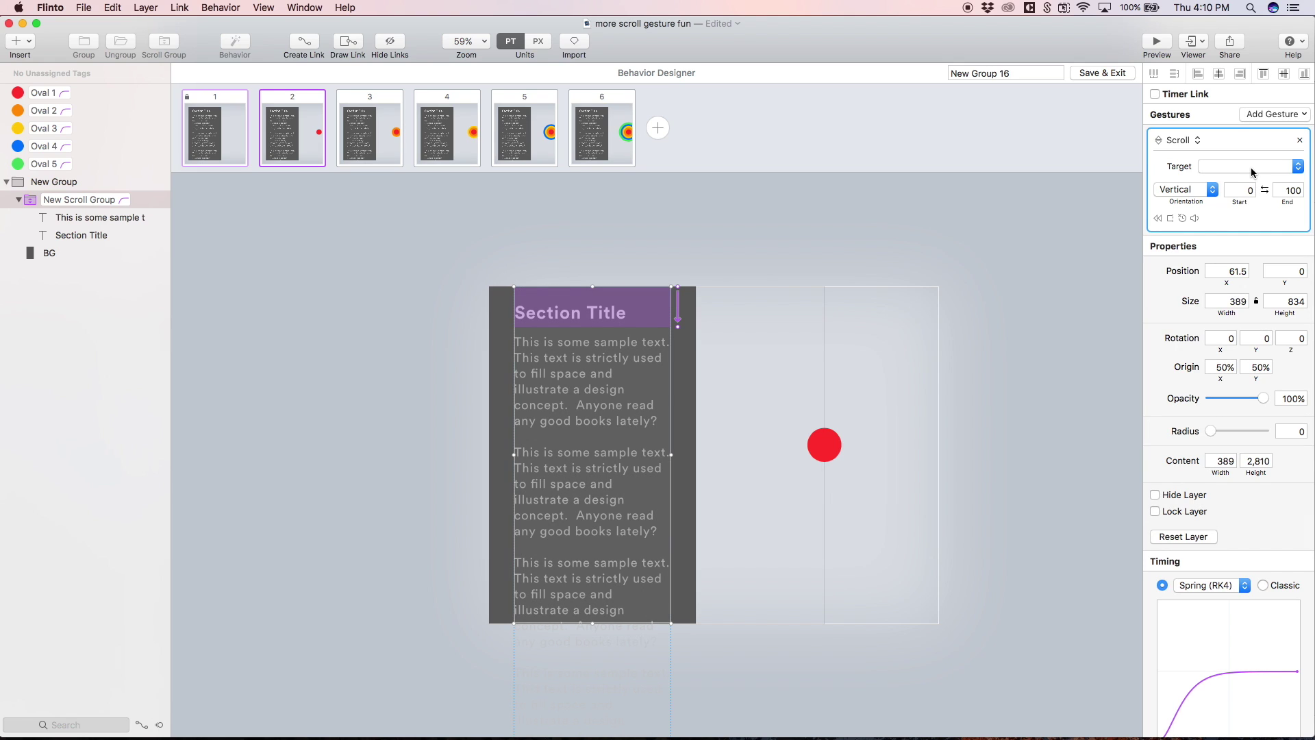
{"action": "left_click", "coordinate": [1252, 171]}
{"action": "left_click", "coordinate": [1241, 217]}
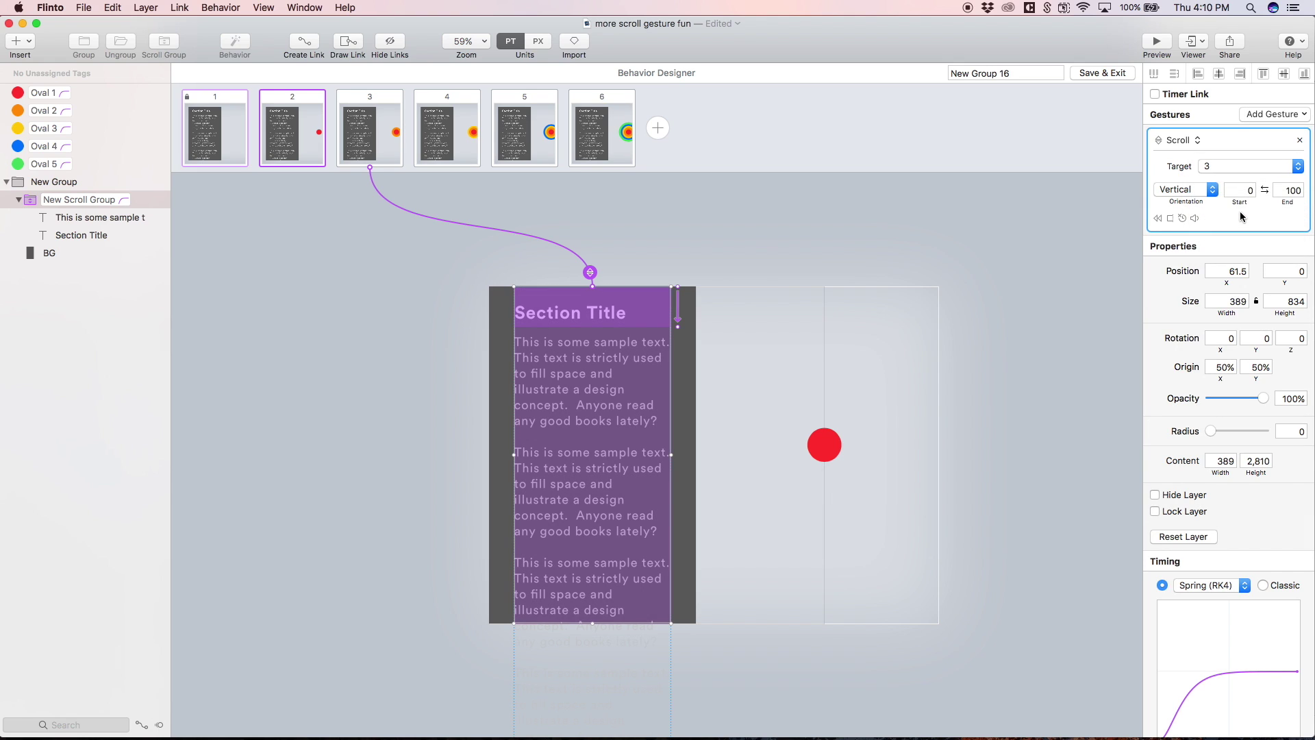
{"action": "left_click", "coordinate": [1244, 194]}
{"action": "type", "text": "200"}
{"action": "left_click", "coordinate": [1284, 194]}
{"action": "type", "text": "40"}
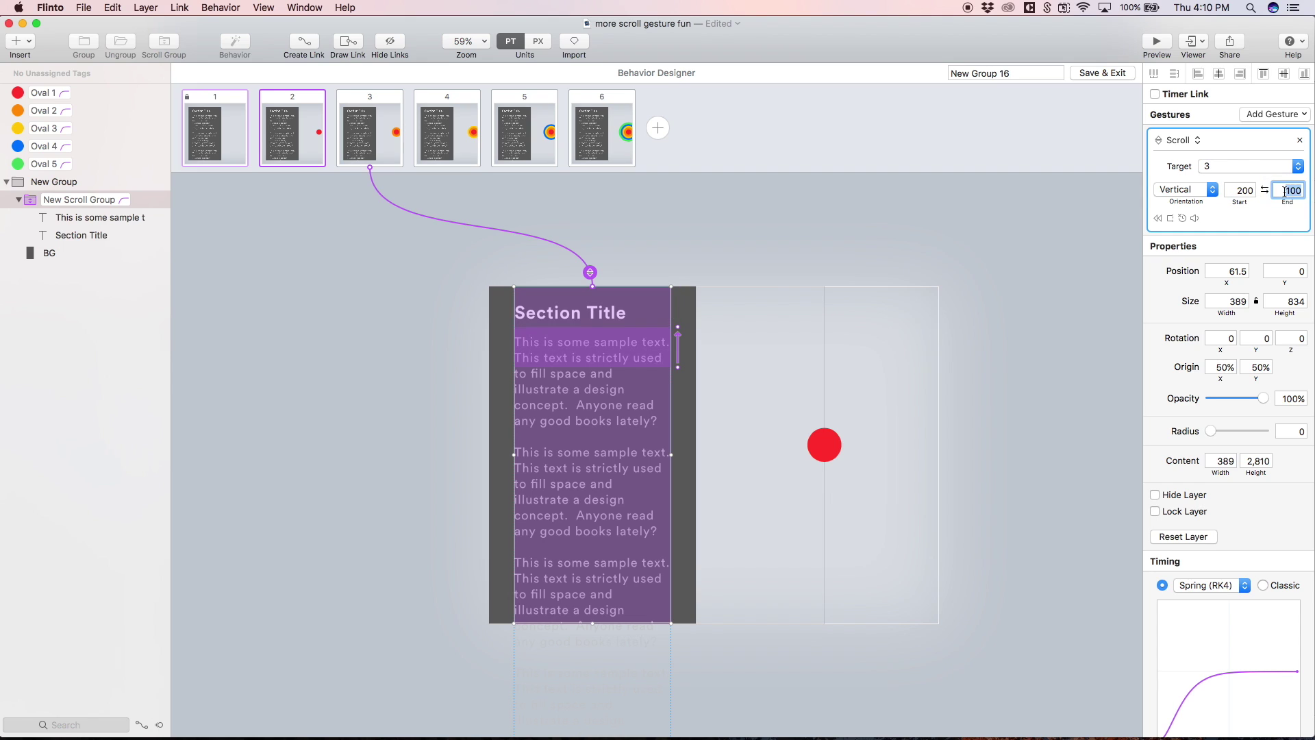
{"action": "key", "text": "Return"}
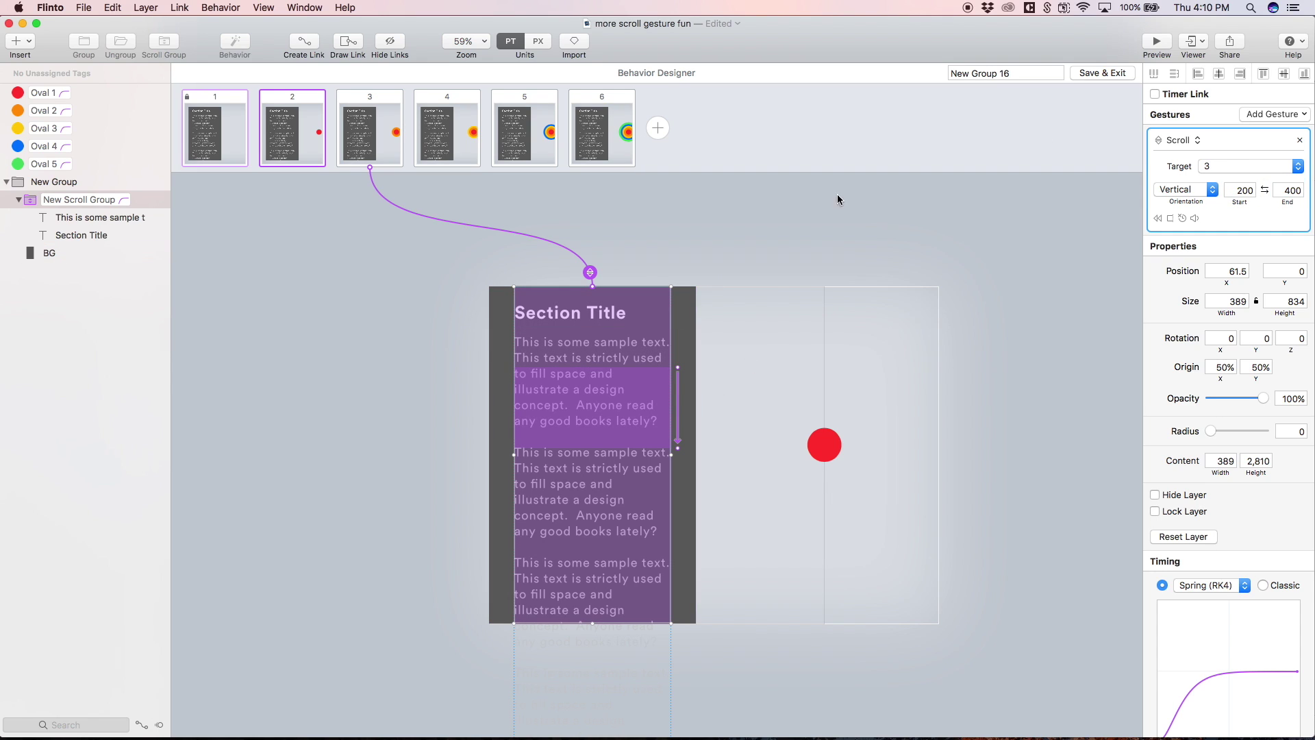
Step: Preview the prototype and scroll the text to see the orange ring grow around the red dot
{"action": "left_click", "coordinate": [1157, 42]}
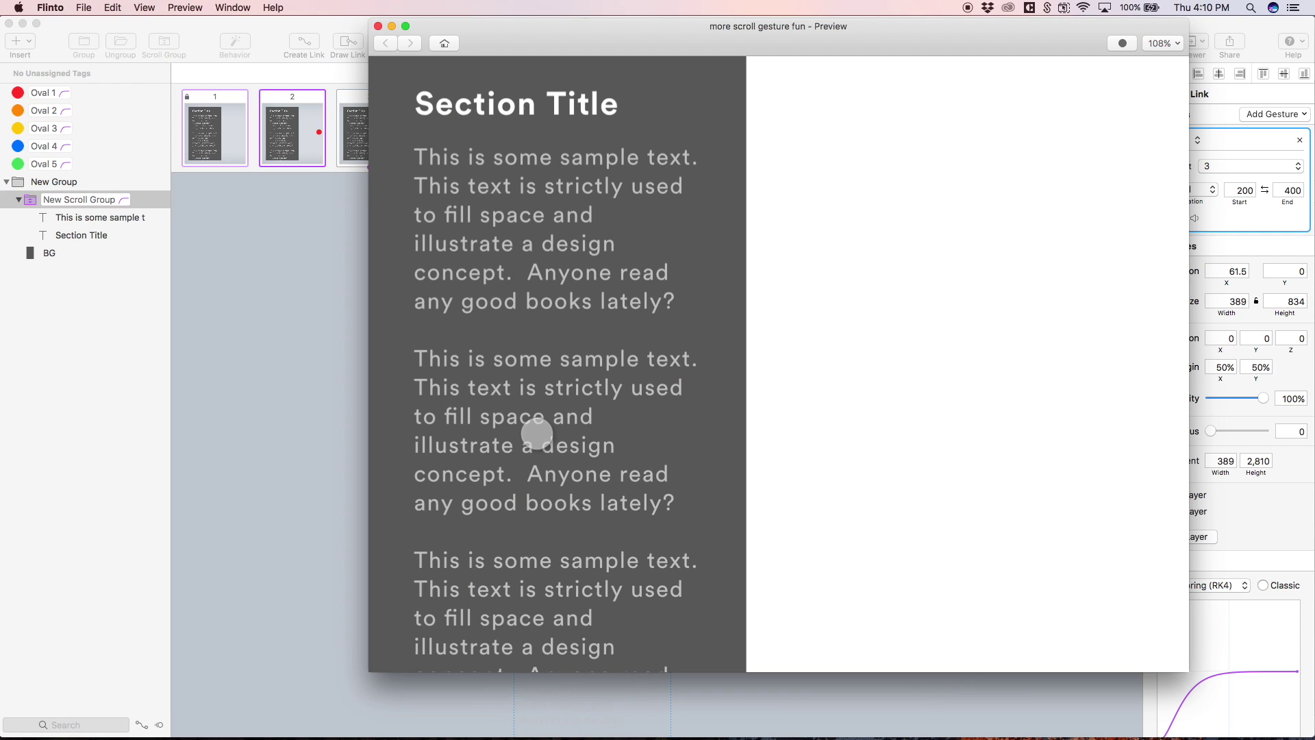
{"action": "scroll", "coordinate": [537, 433], "scroll_direction": "down", "scroll_amount": 3}
{"action": "scroll", "coordinate": [537, 434], "scroll_direction": "down", "scroll_amount": 2}
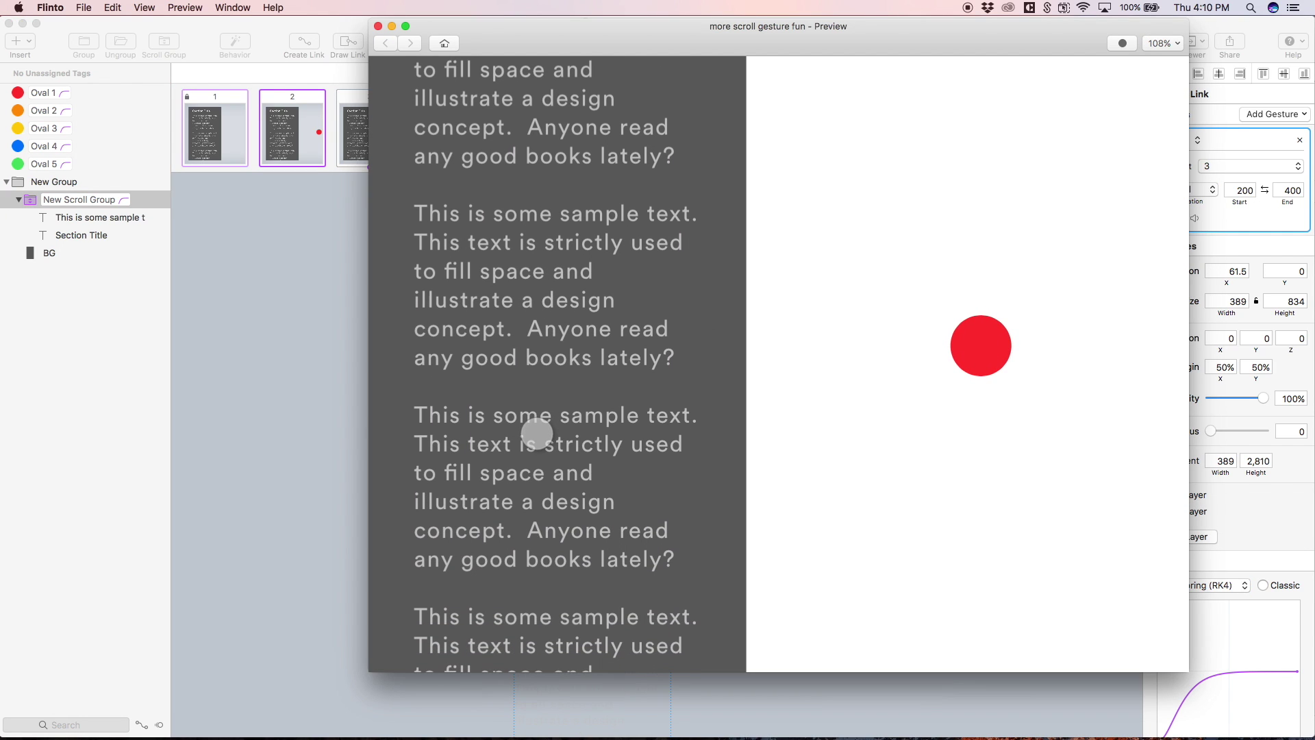
{"action": "scroll", "coordinate": [537, 433], "scroll_direction": "down", "scroll_amount": 4}
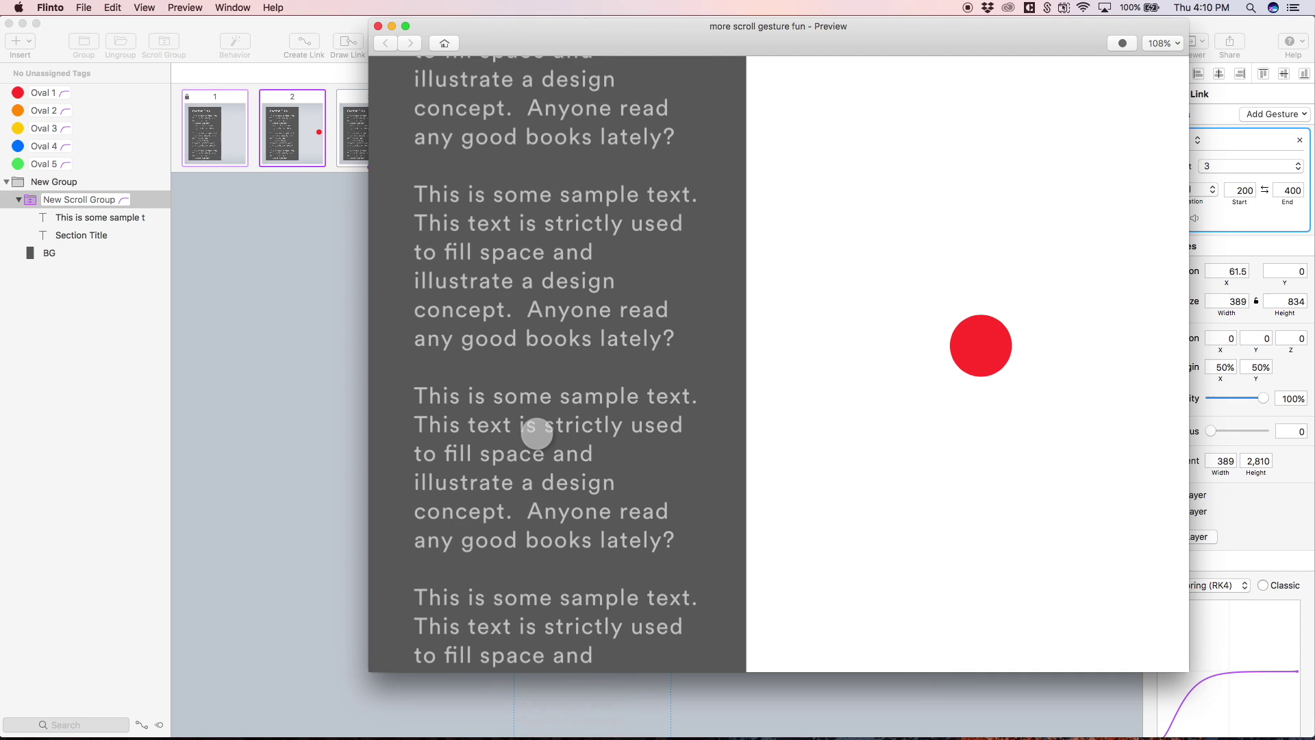
{"action": "scroll", "coordinate": [537, 433], "scroll_direction": "down", "scroll_amount": 1}
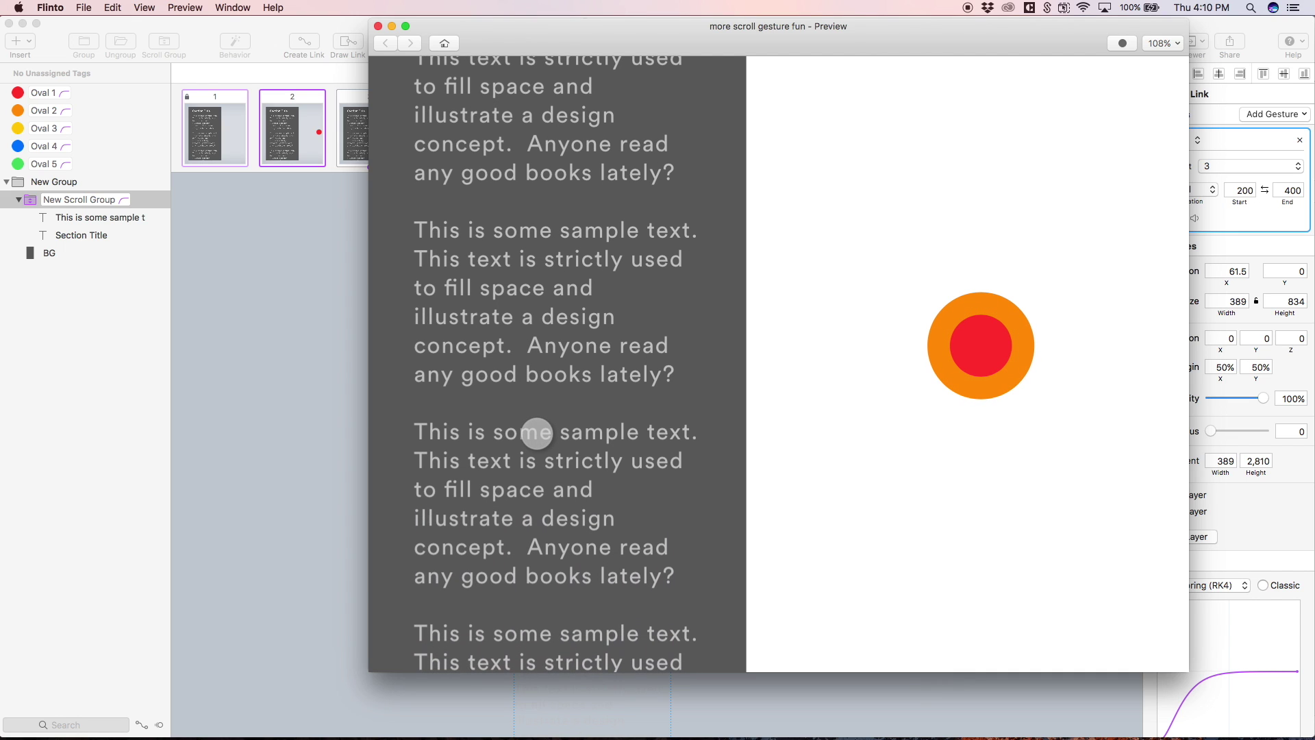
{"action": "scroll", "coordinate": [537, 433], "scroll_direction": "down", "scroll_amount": 3}
{"action": "scroll", "coordinate": [537, 433], "scroll_direction": "down", "scroll_amount": 3}
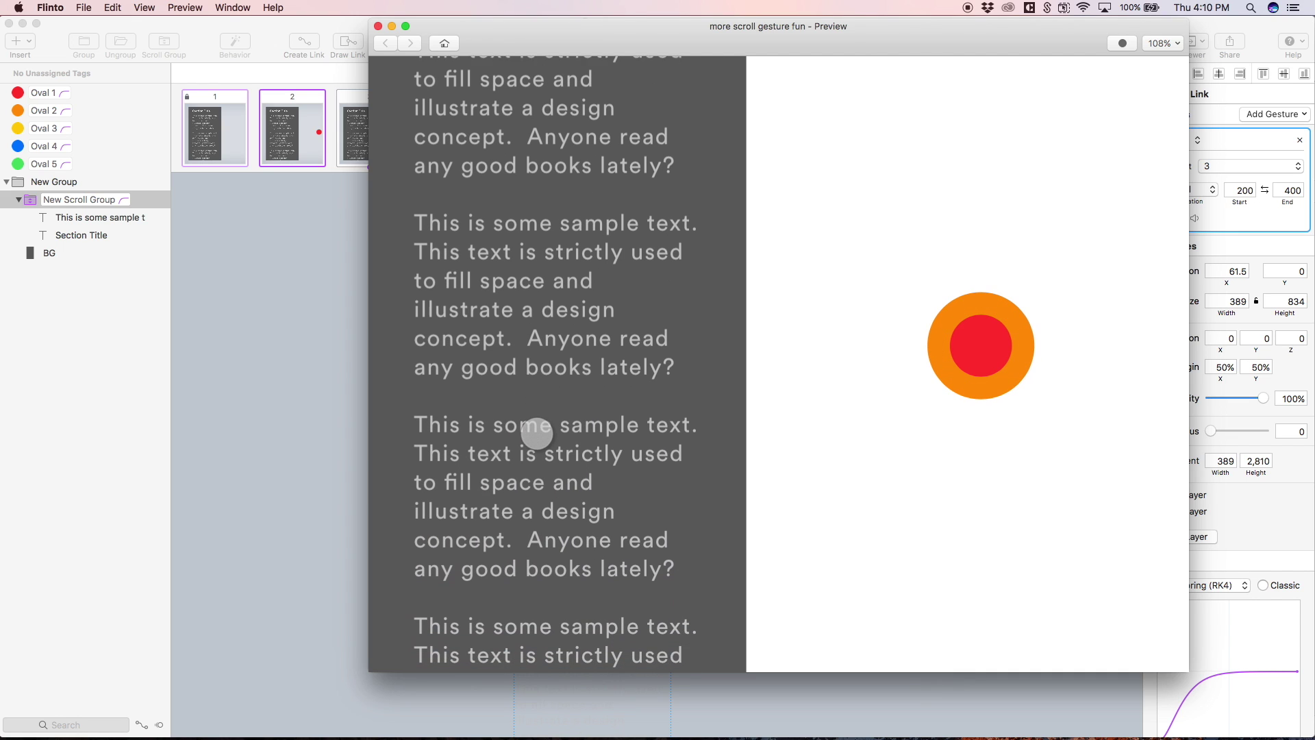
{"action": "scroll", "coordinate": [533, 426], "scroll_direction": "up", "scroll_amount": 10}
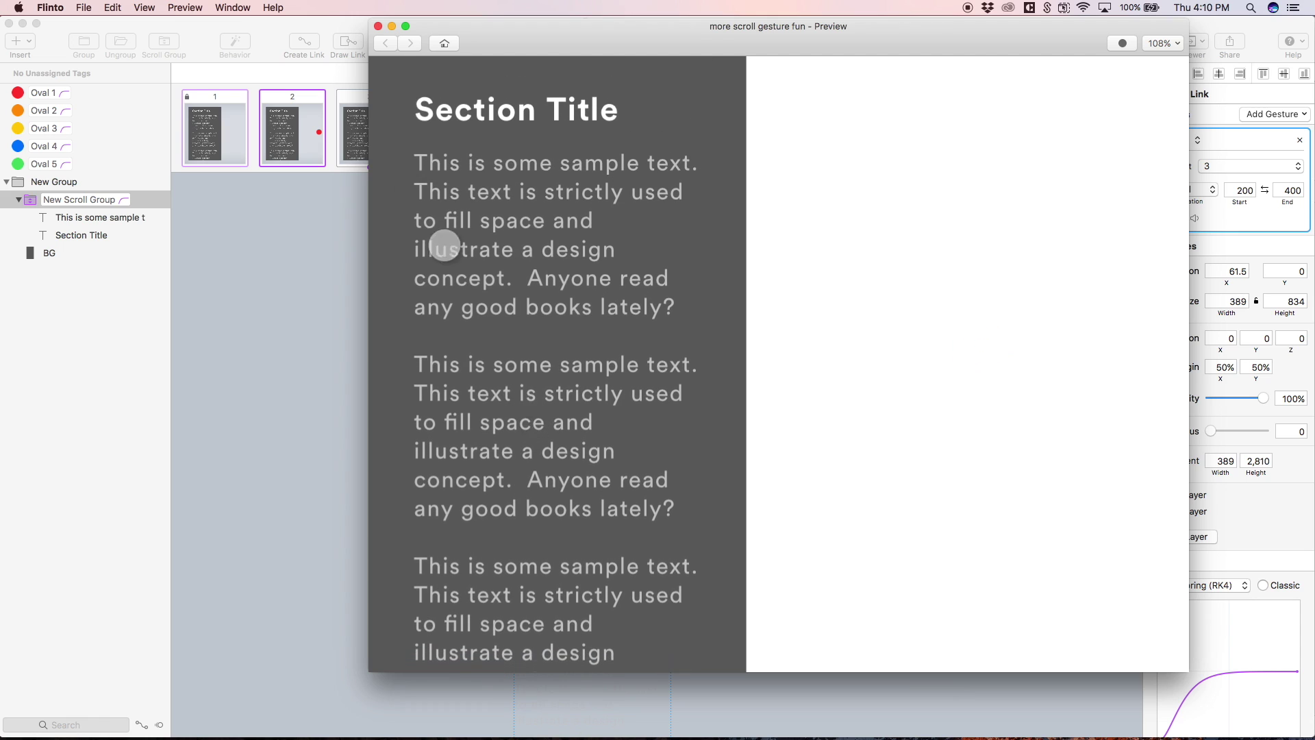
Step: In state 3, add a Scroll gesture targeting state 4 over a 400–600 range
{"action": "left_click", "coordinate": [363, 139]}
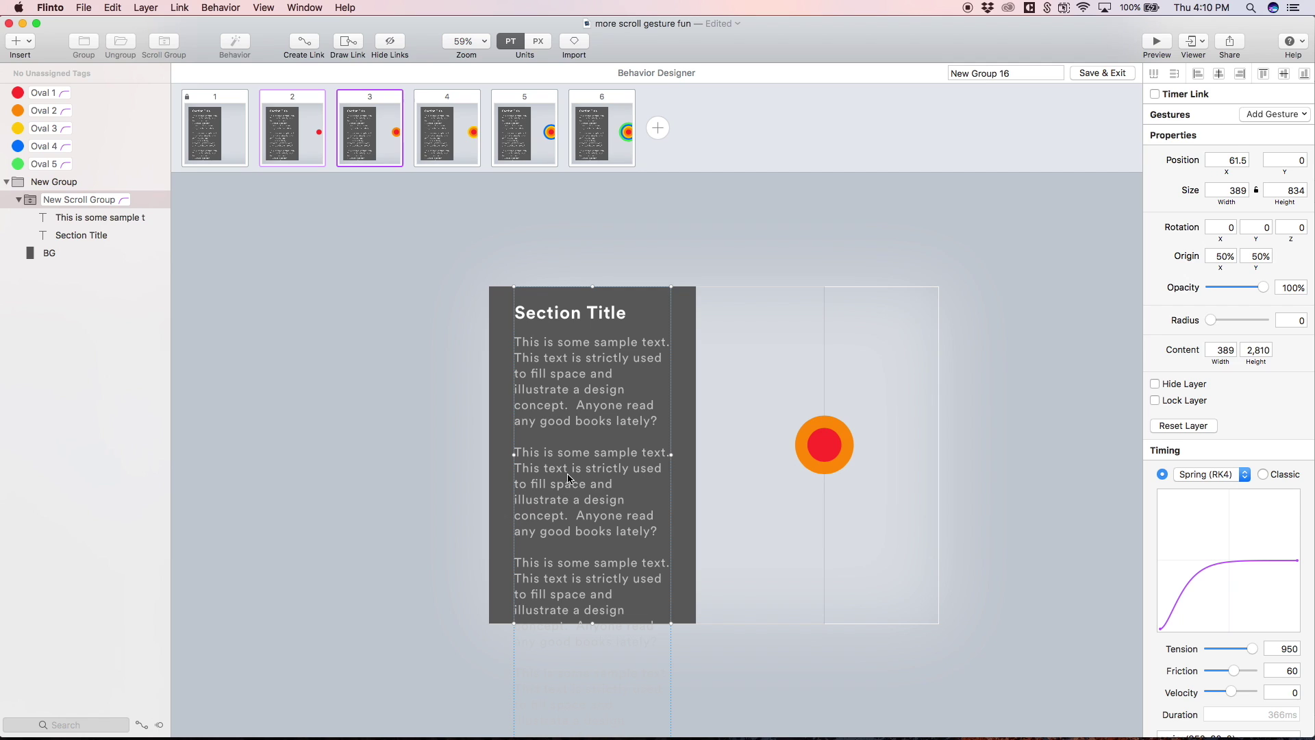
{"action": "left_click", "coordinate": [1262, 120]}
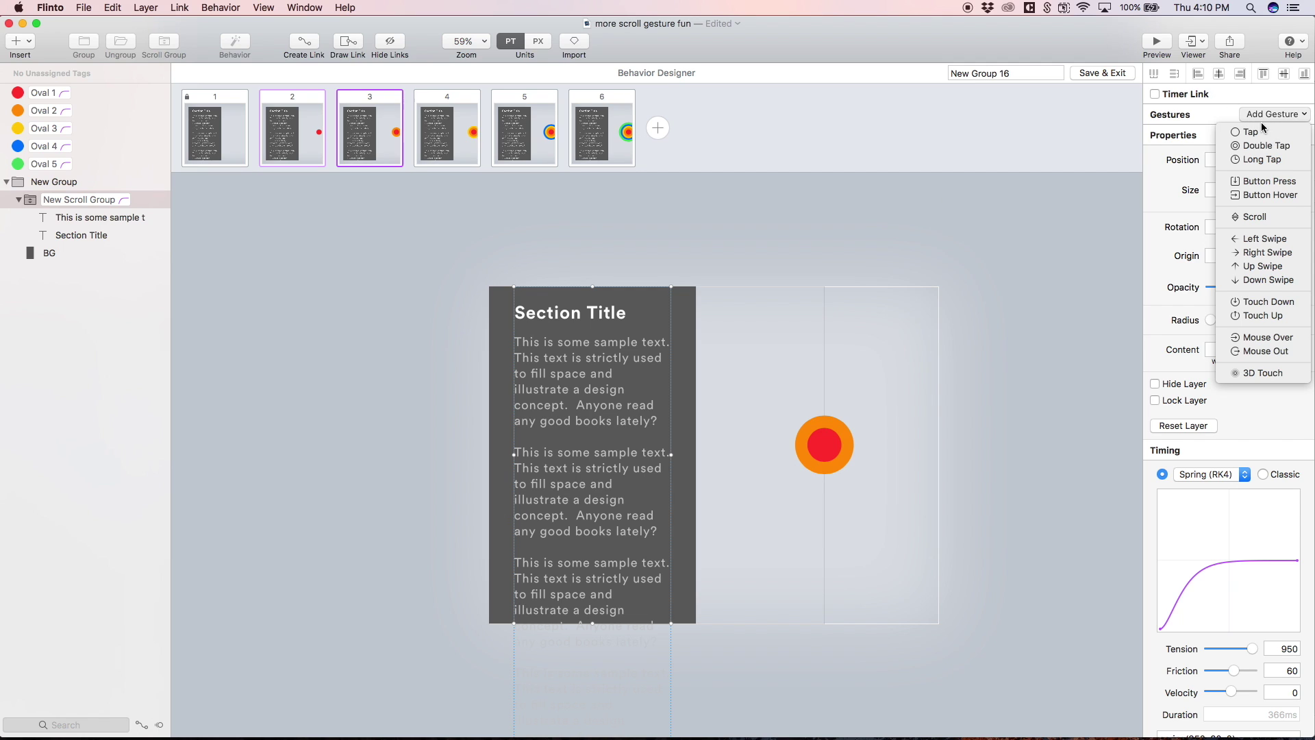
{"action": "left_click", "coordinate": [1267, 217]}
{"action": "left_click", "coordinate": [1245, 167]}
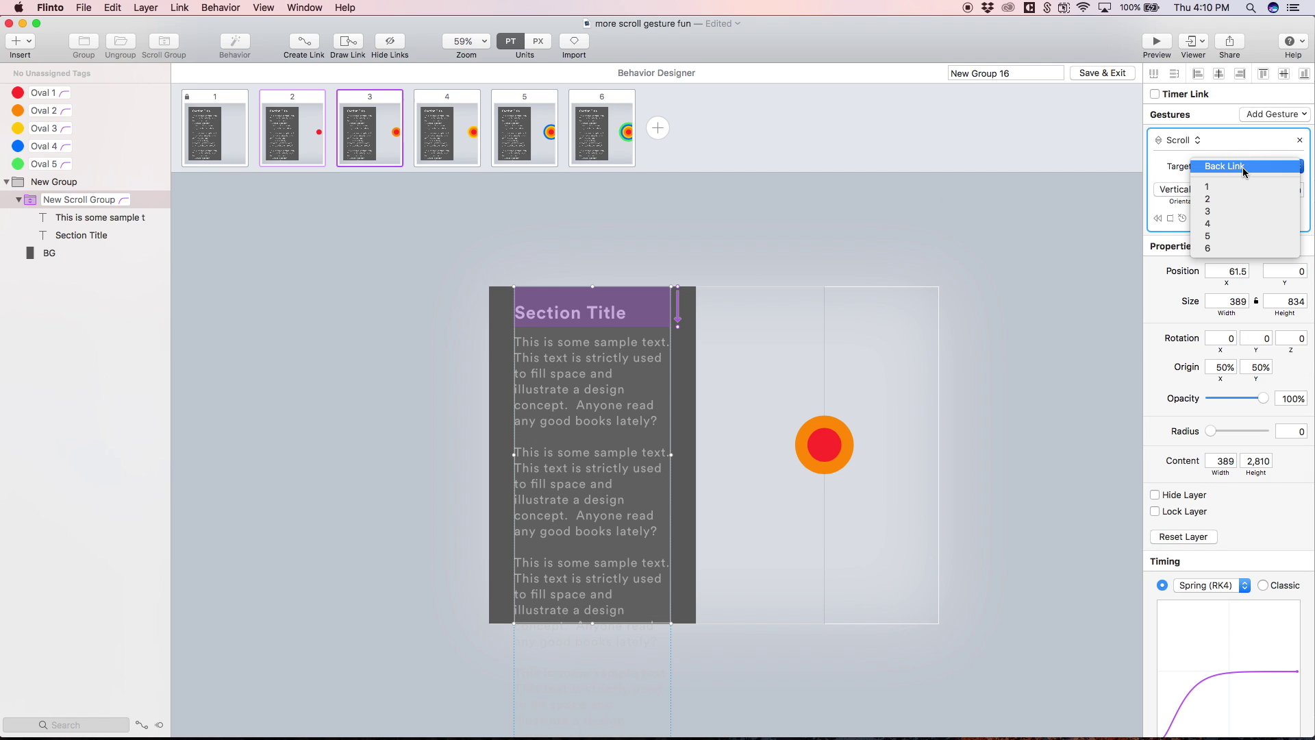
{"action": "left_click", "coordinate": [1236, 224]}
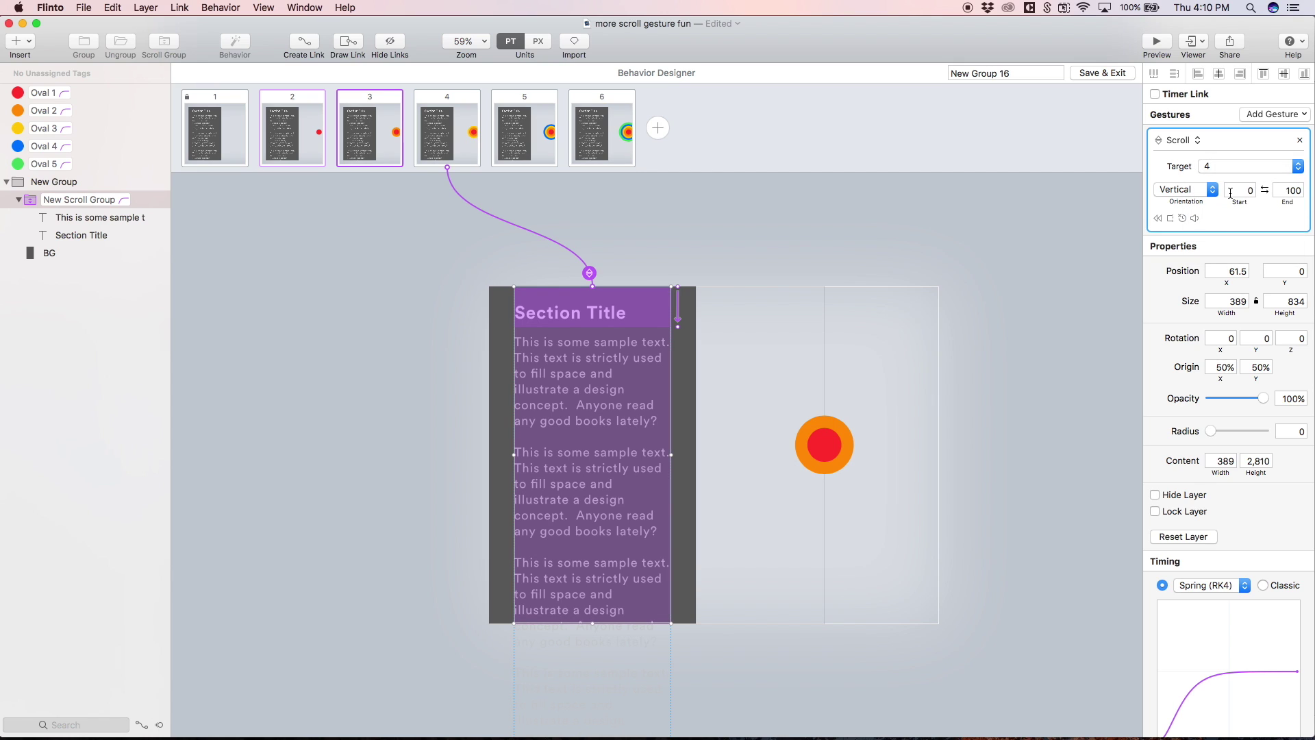
{"action": "left_click", "coordinate": [1245, 192]}
{"action": "left_click", "coordinate": [1283, 190]}
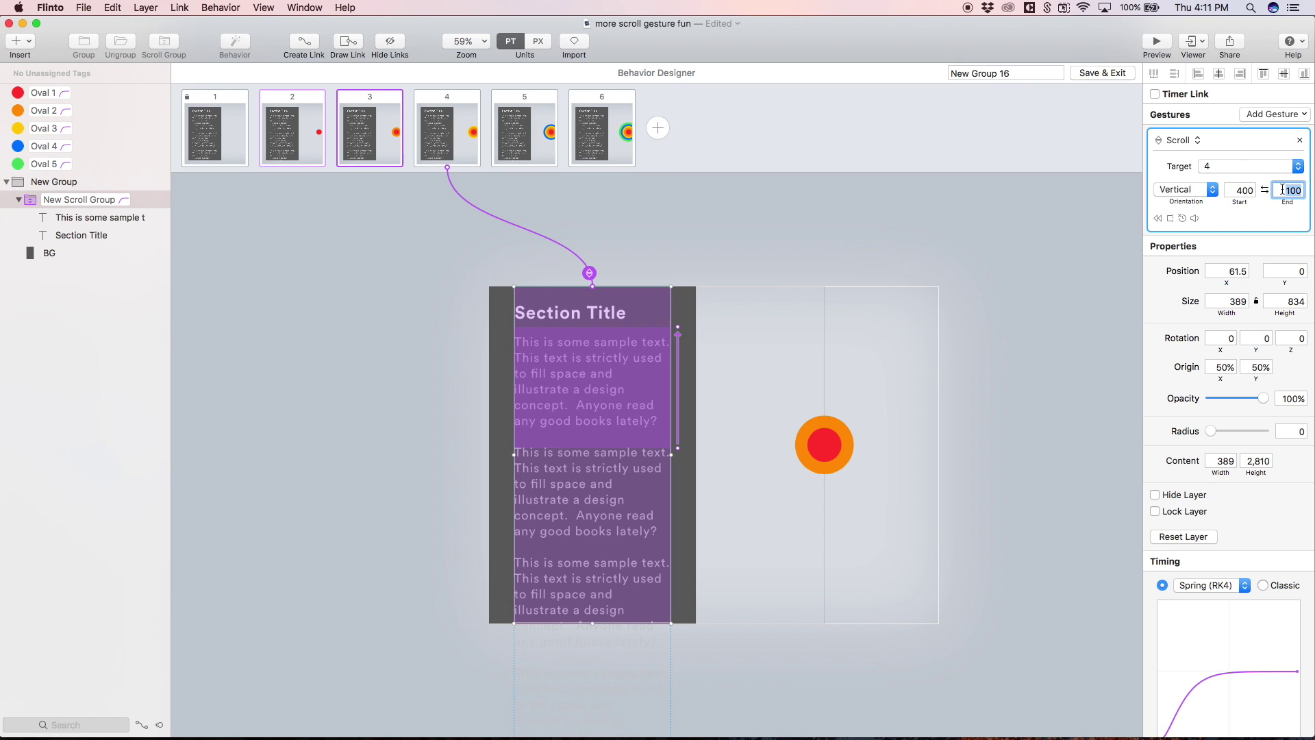
{"action": "type", "text": "60"}
{"action": "key", "text": "Return"}
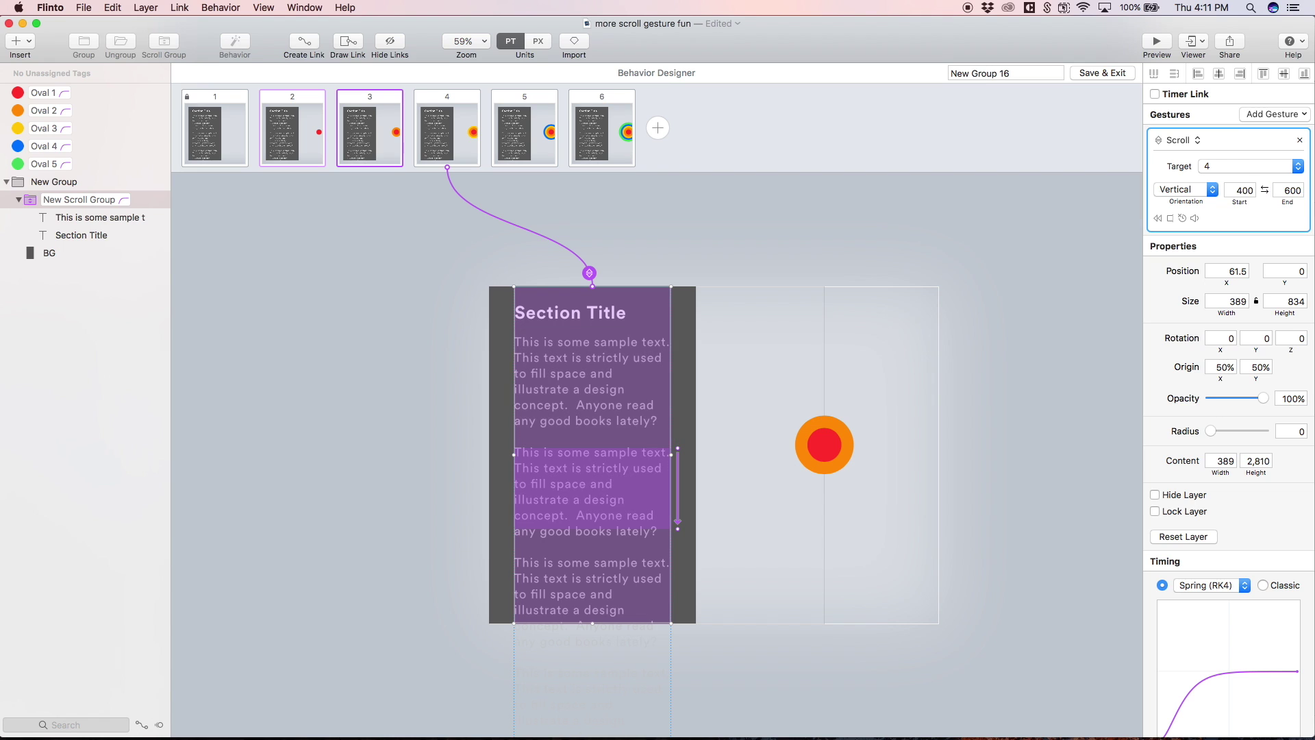
Step: Preview and scroll the text down and up to watch the orange and yellow rings grow and shrink
{"action": "left_click", "coordinate": [1155, 48]}
{"action": "scroll", "coordinate": [611, 300], "scroll_direction": "down", "scroll_amount": 5}
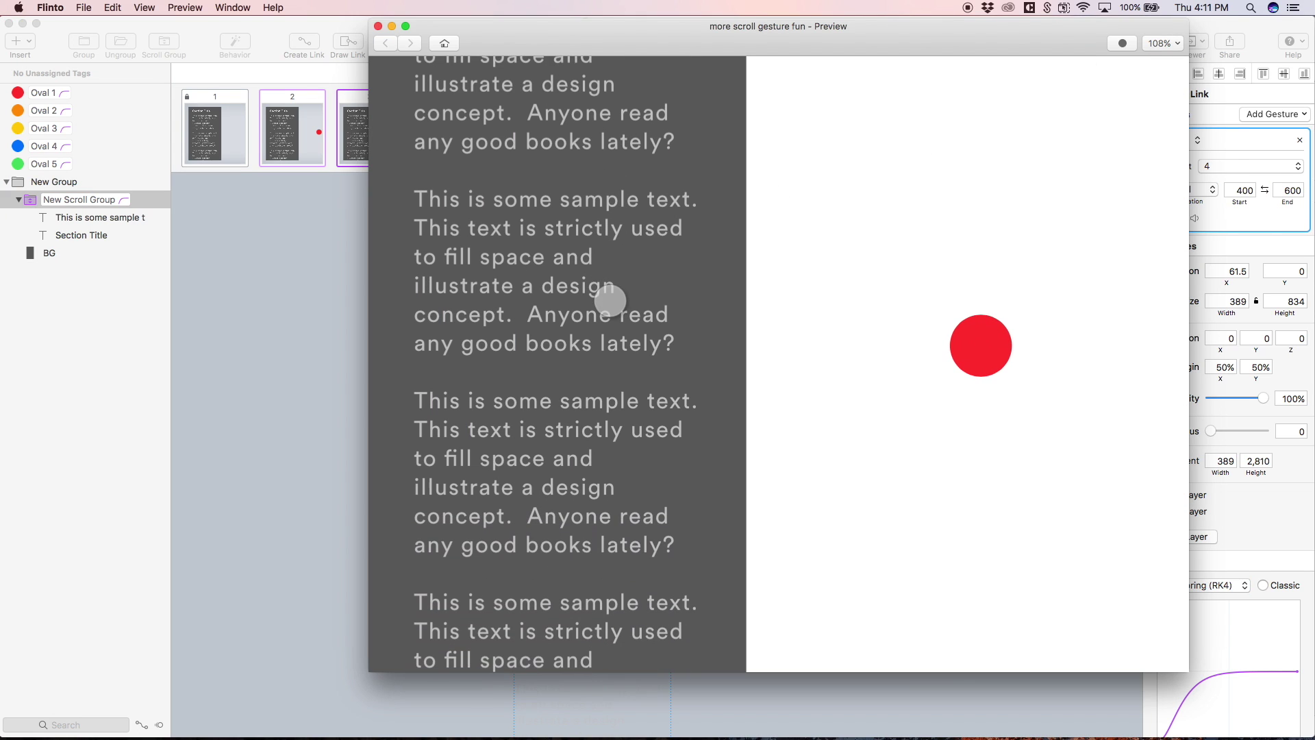
{"action": "scroll", "coordinate": [610, 300], "scroll_direction": "down", "scroll_amount": 10}
{"action": "scroll", "coordinate": [611, 300], "scroll_direction": "up", "scroll_amount": 10}
{"action": "scroll", "coordinate": [611, 300], "scroll_direction": "down", "scroll_amount": 10}
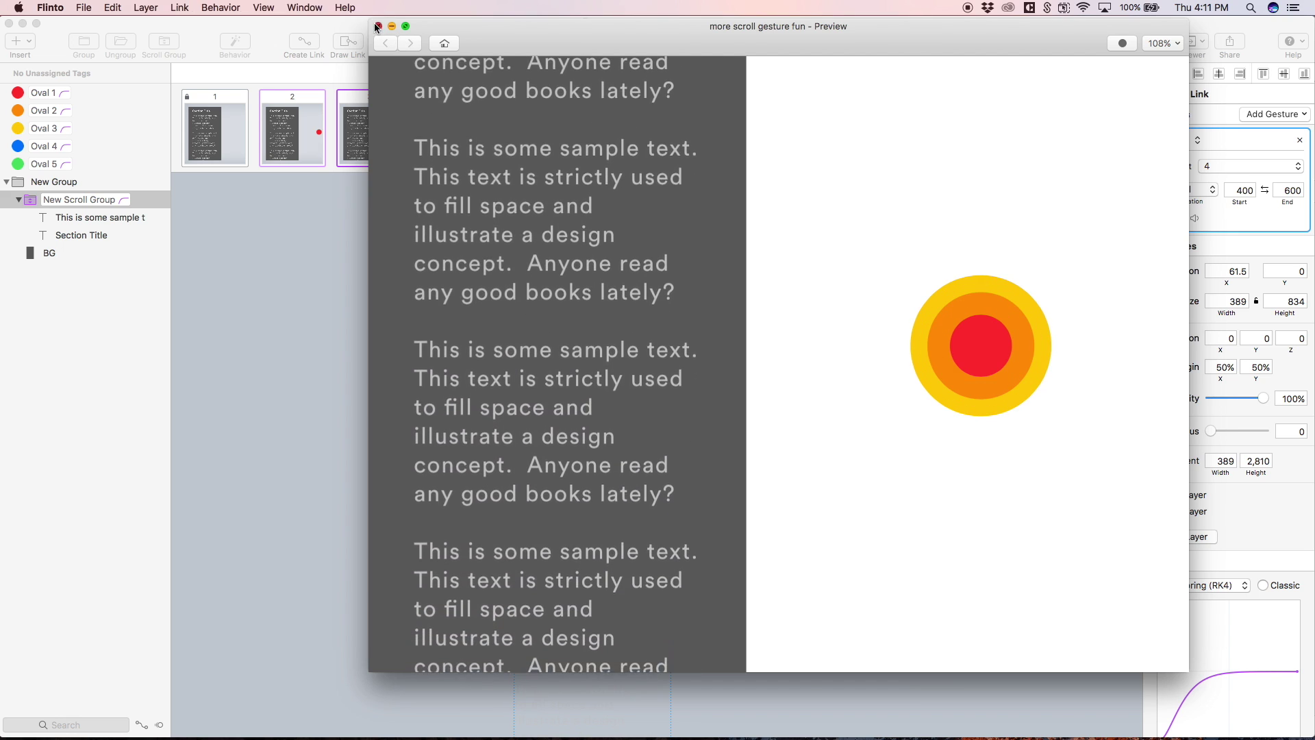
{"action": "left_click", "coordinate": [378, 26]}
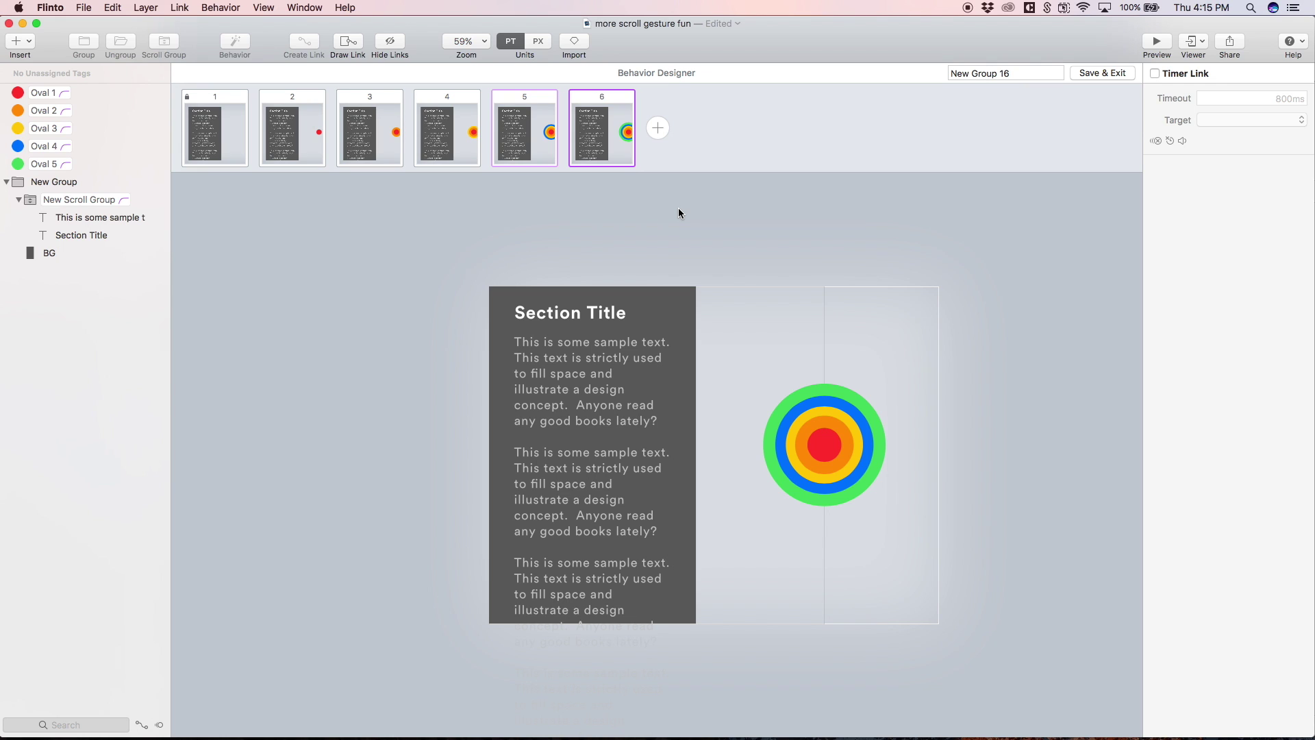
Step: Inspect the scroll-group Scroll gestures on states 1 and 2
{"action": "left_click", "coordinate": [241, 162]}
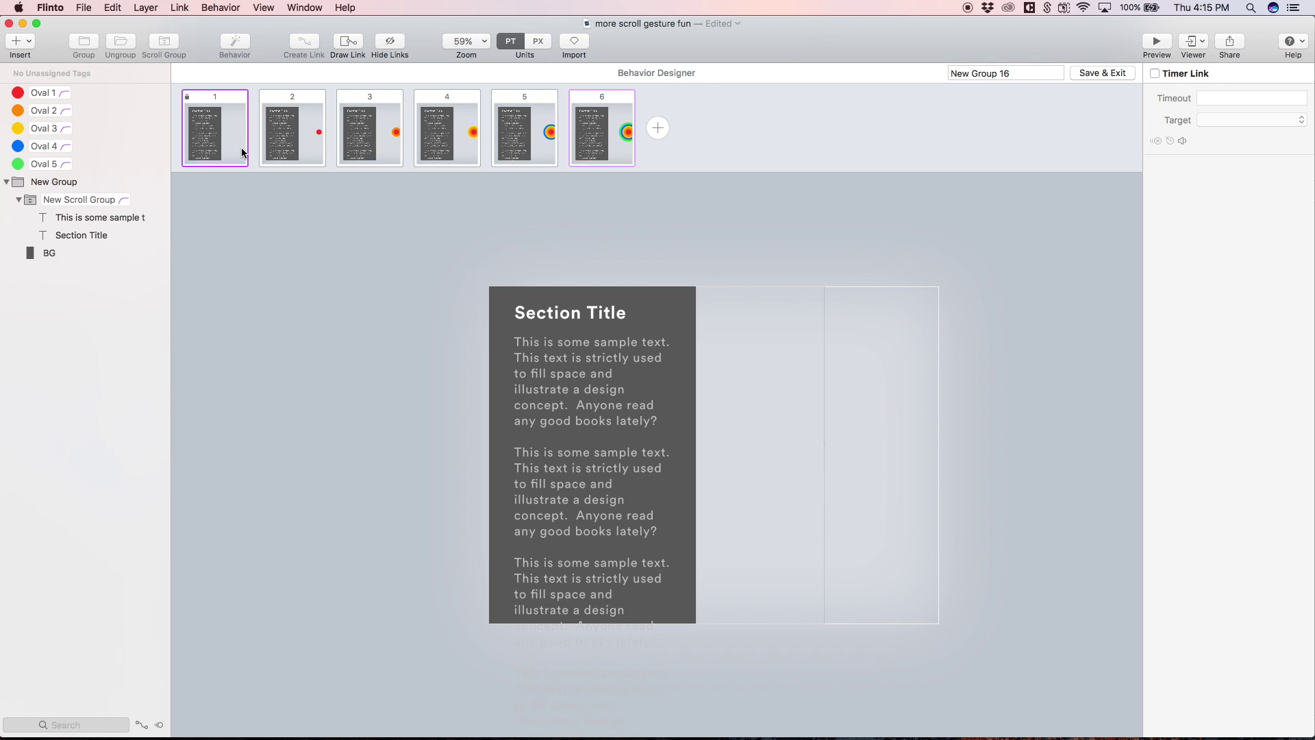
{"action": "left_click", "coordinate": [583, 341]}
{"action": "left_click", "coordinate": [583, 345]}
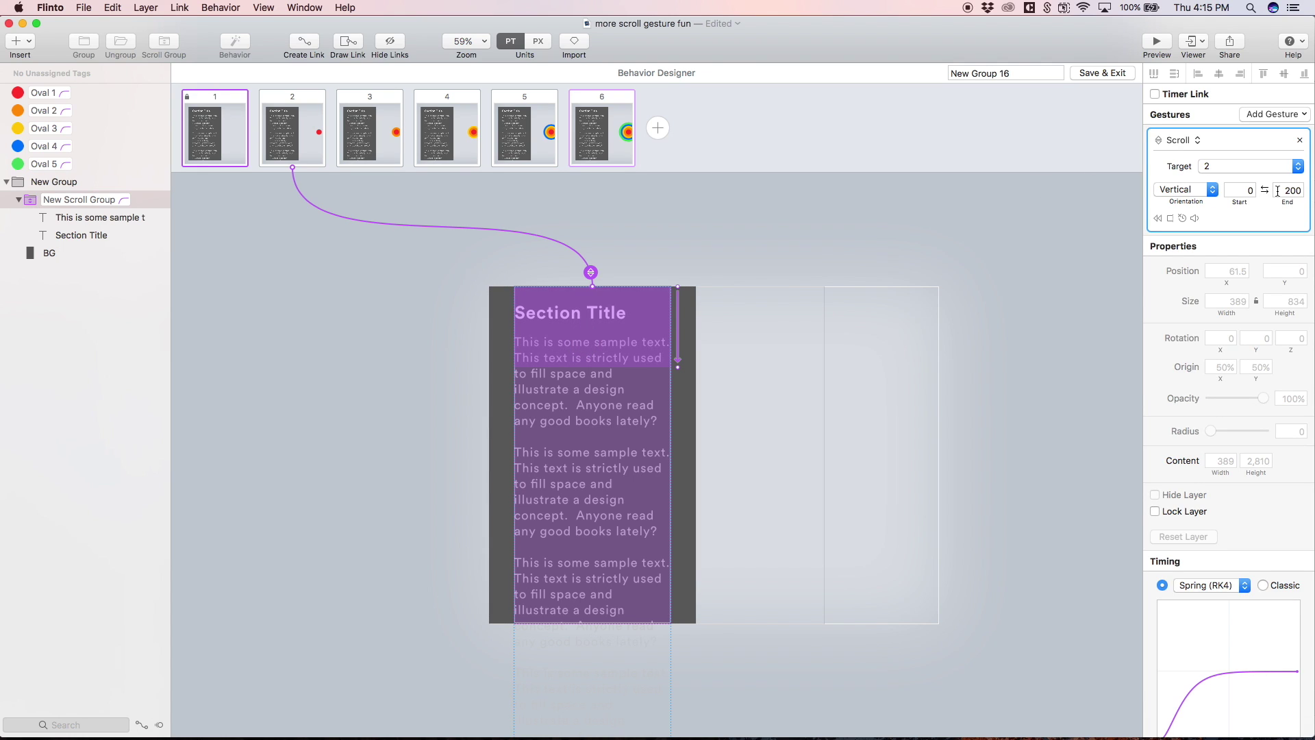
{"action": "left_click", "coordinate": [311, 142]}
{"action": "left_click", "coordinate": [629, 411]}
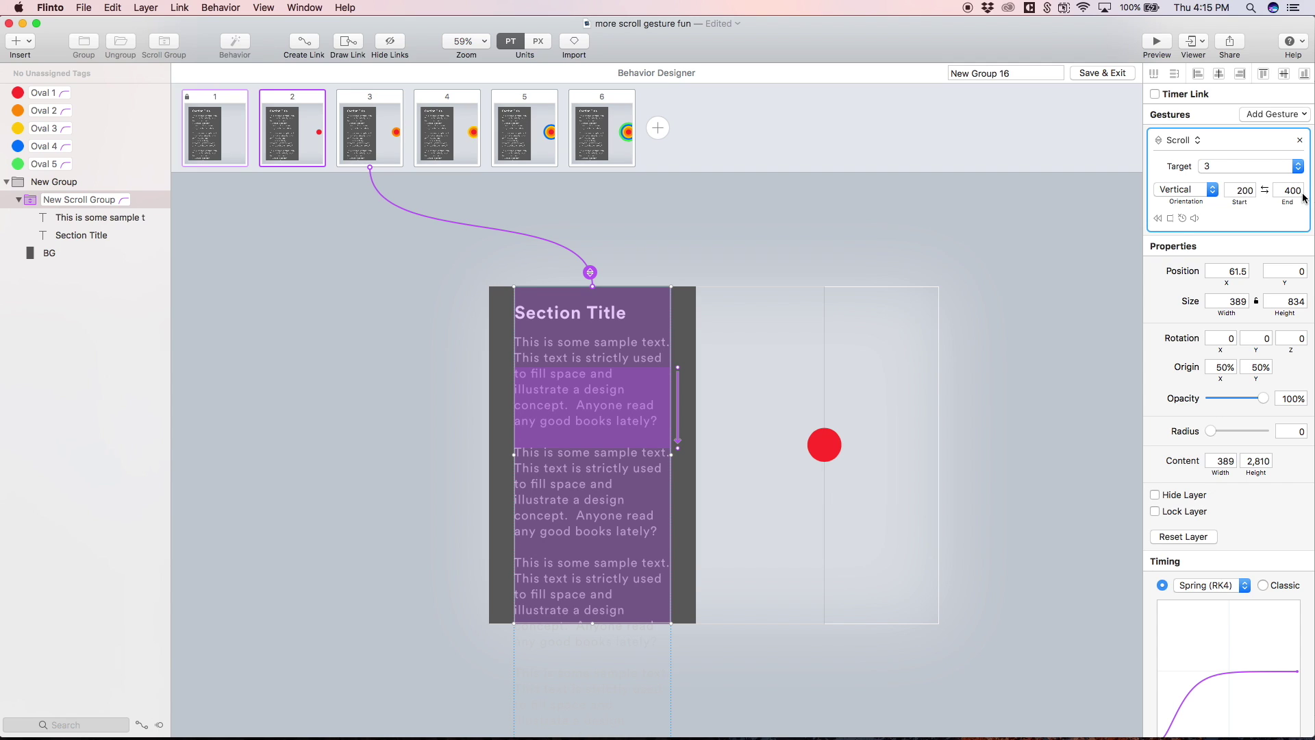
Step: Check the Scroll gestures on states 3, 4 and 5 (600–800, 800–1,000), then launch Preview
{"action": "left_click", "coordinate": [387, 141]}
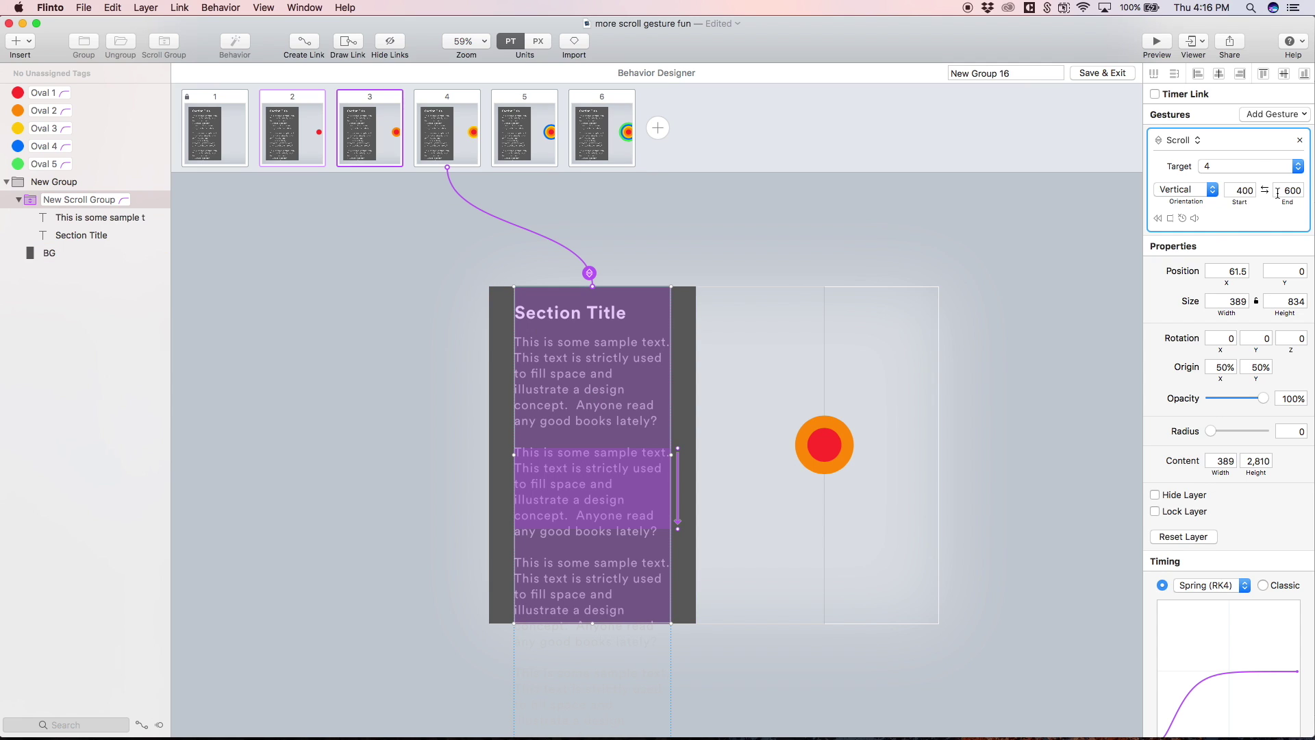
{"action": "left_click", "coordinate": [473, 132]}
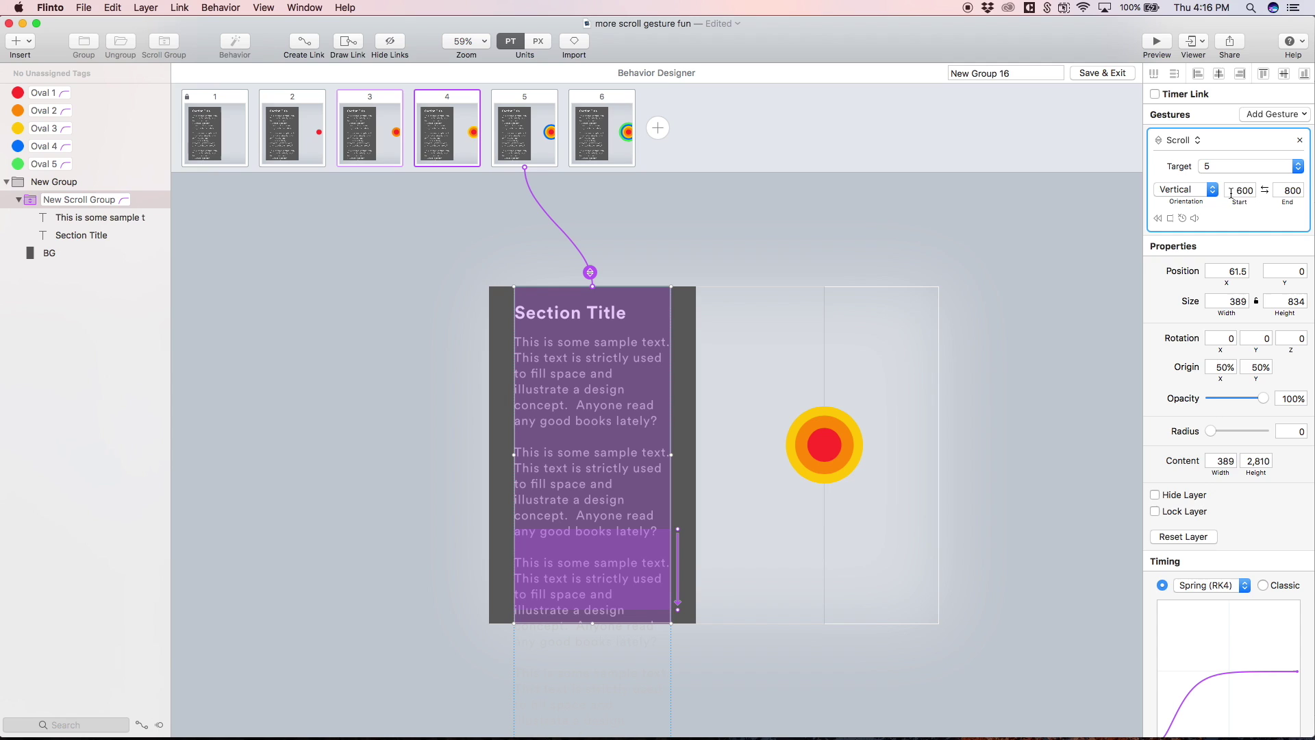
{"action": "left_click", "coordinate": [548, 139]}
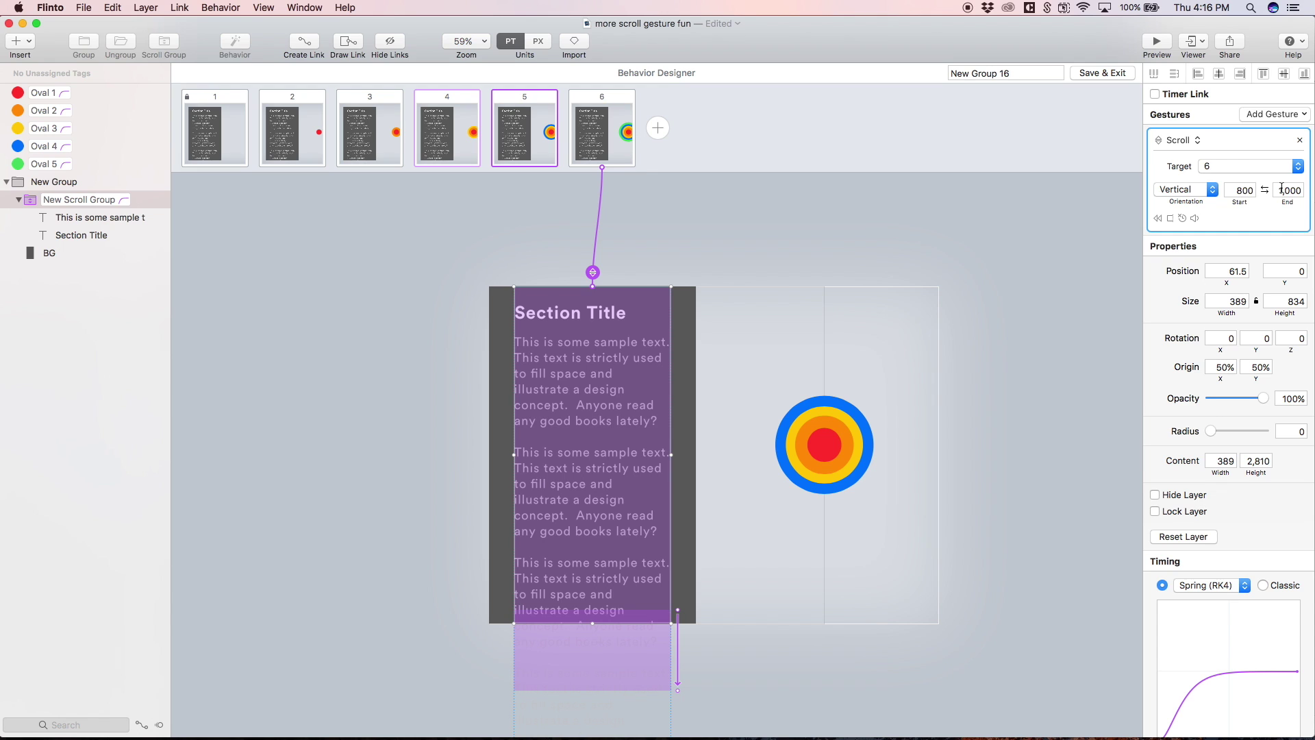
{"action": "left_click", "coordinate": [1150, 36]}
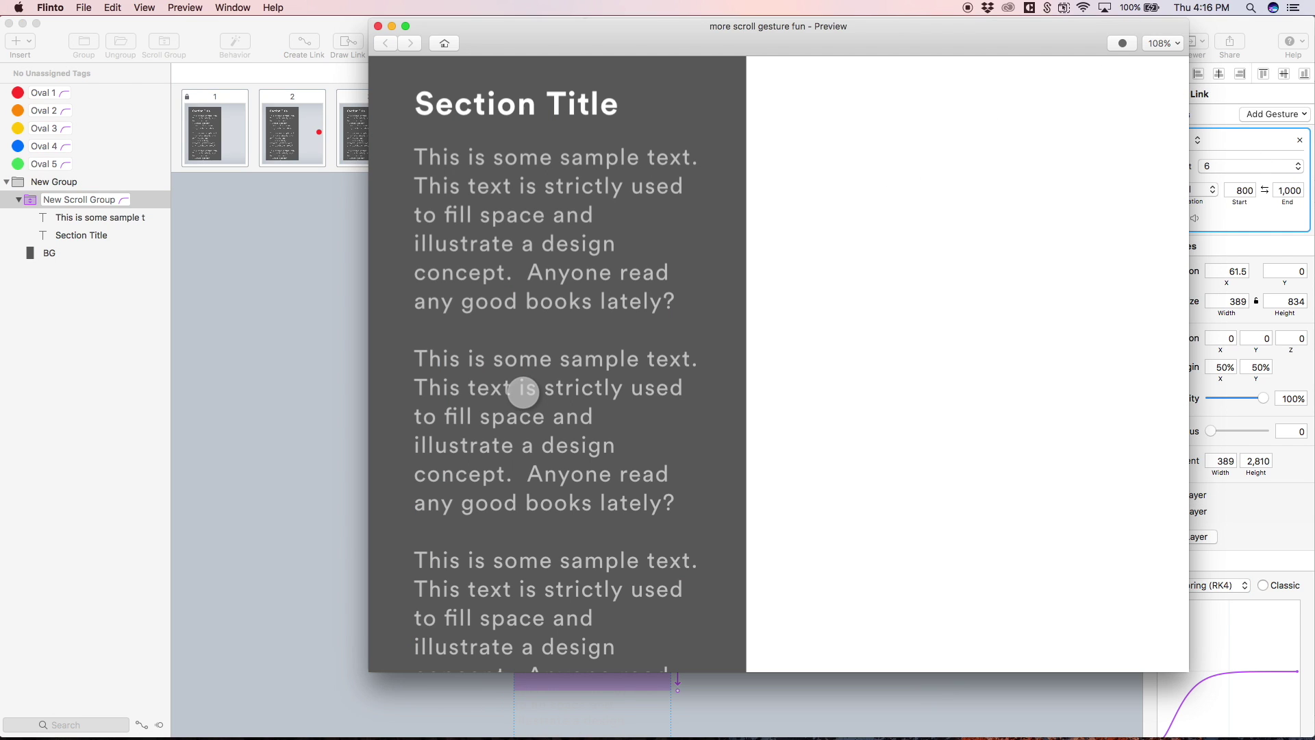
Step: Scroll the preview text down and back up through the rings, then close the preview
{"action": "scroll", "coordinate": [523, 392], "scroll_direction": "down", "scroll_amount": 10}
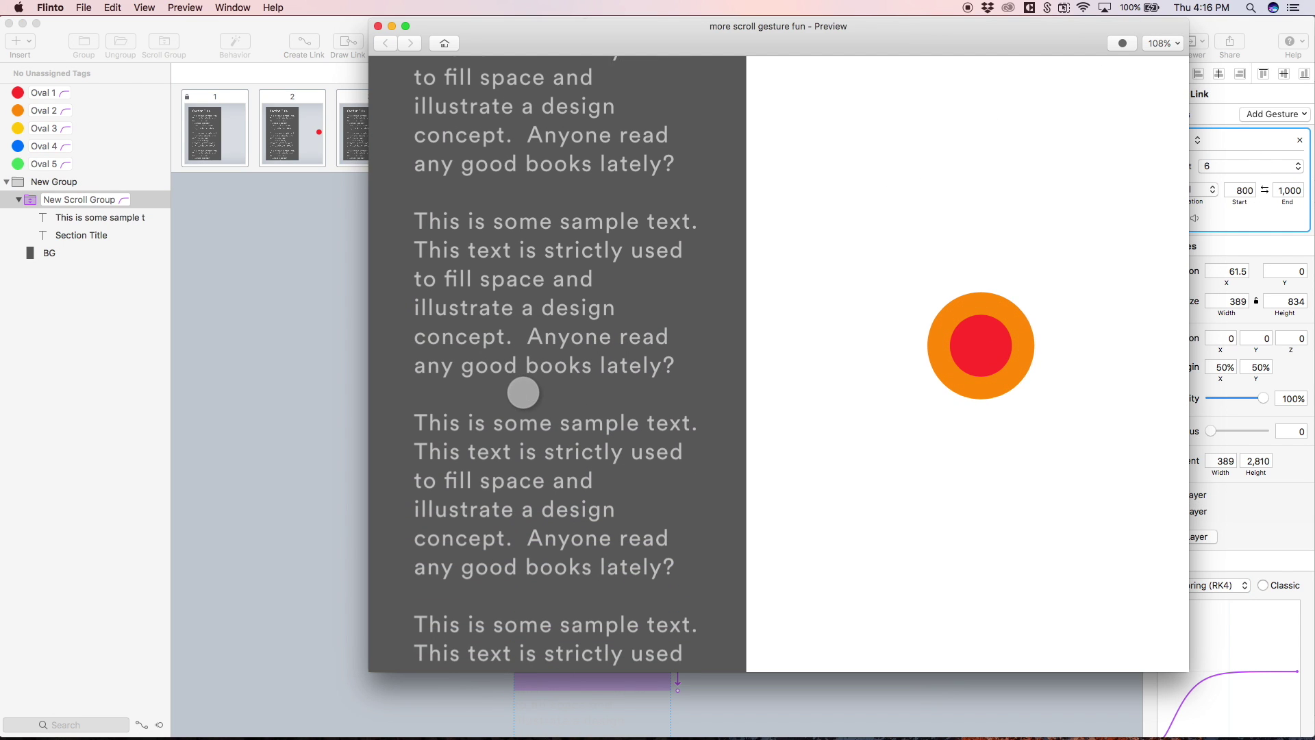
{"action": "scroll", "coordinate": [524, 392], "scroll_direction": "down", "scroll_amount": 5}
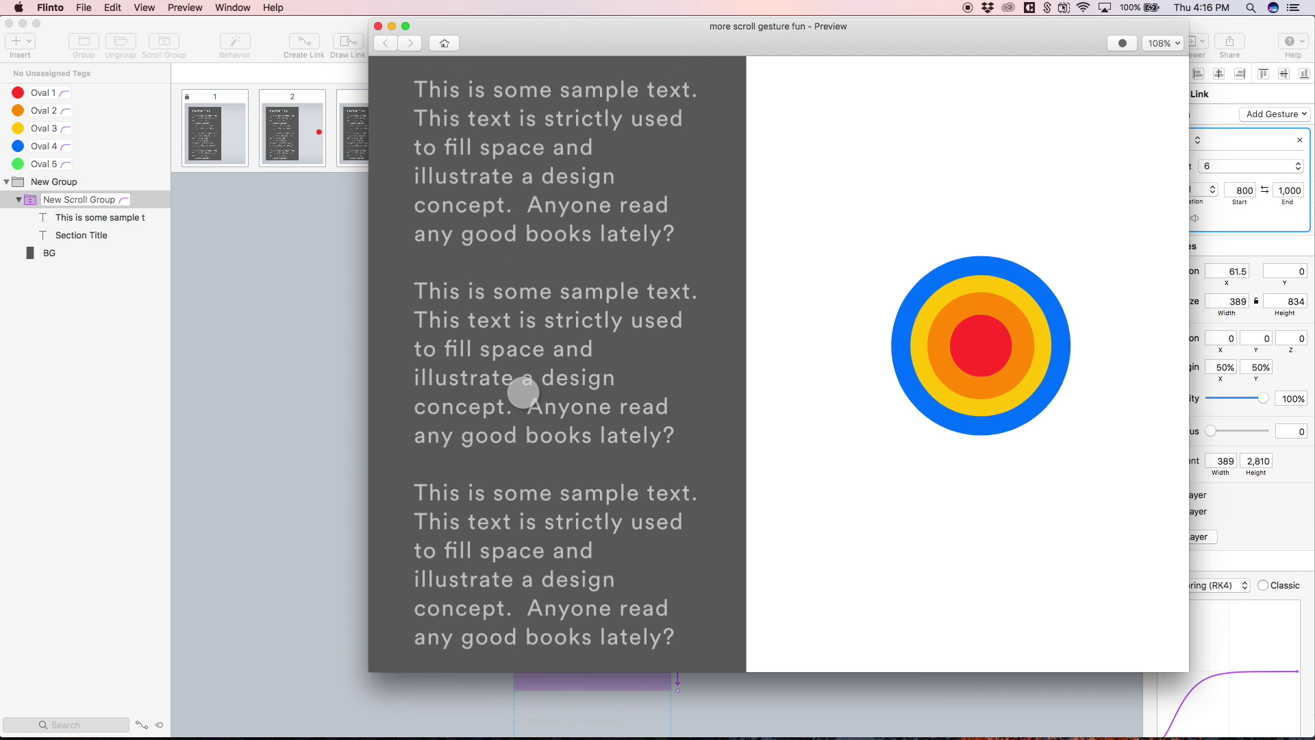
{"action": "scroll", "coordinate": [524, 392], "scroll_direction": "up", "scroll_amount": 5}
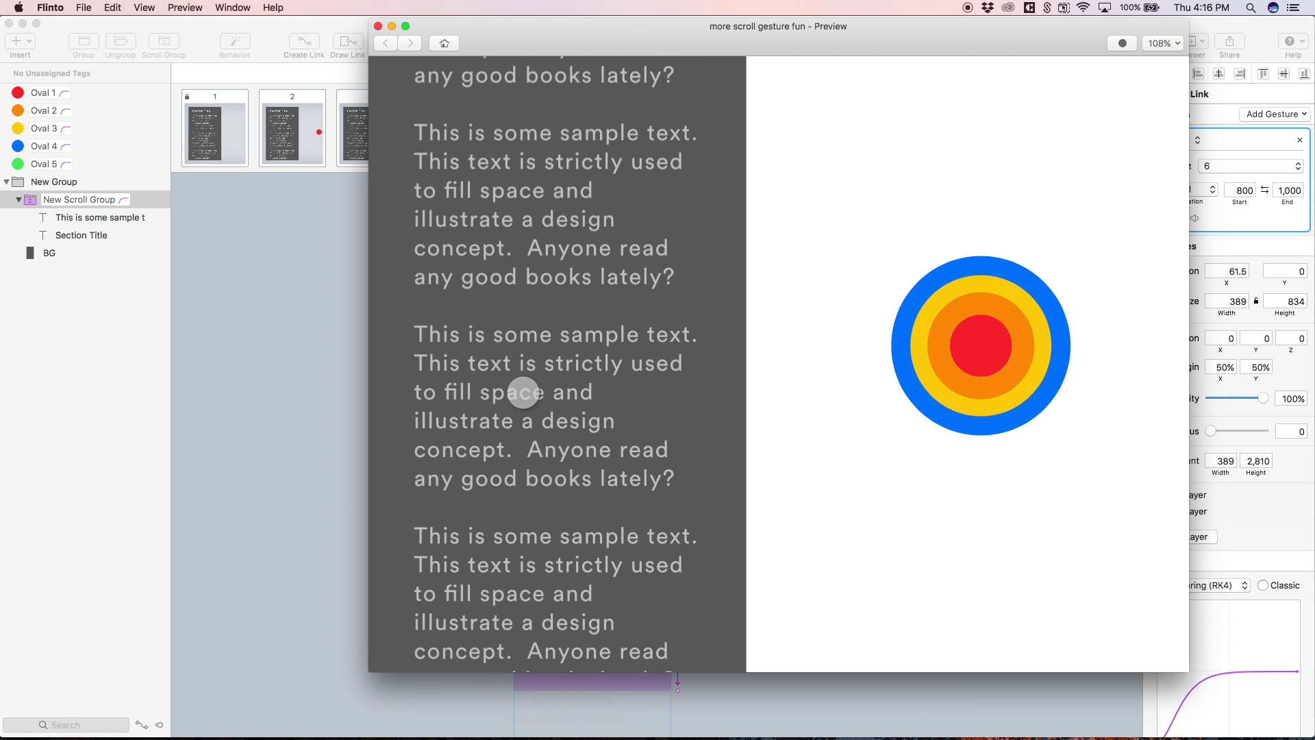
{"action": "scroll", "coordinate": [524, 391], "scroll_direction": "up", "scroll_amount": 5}
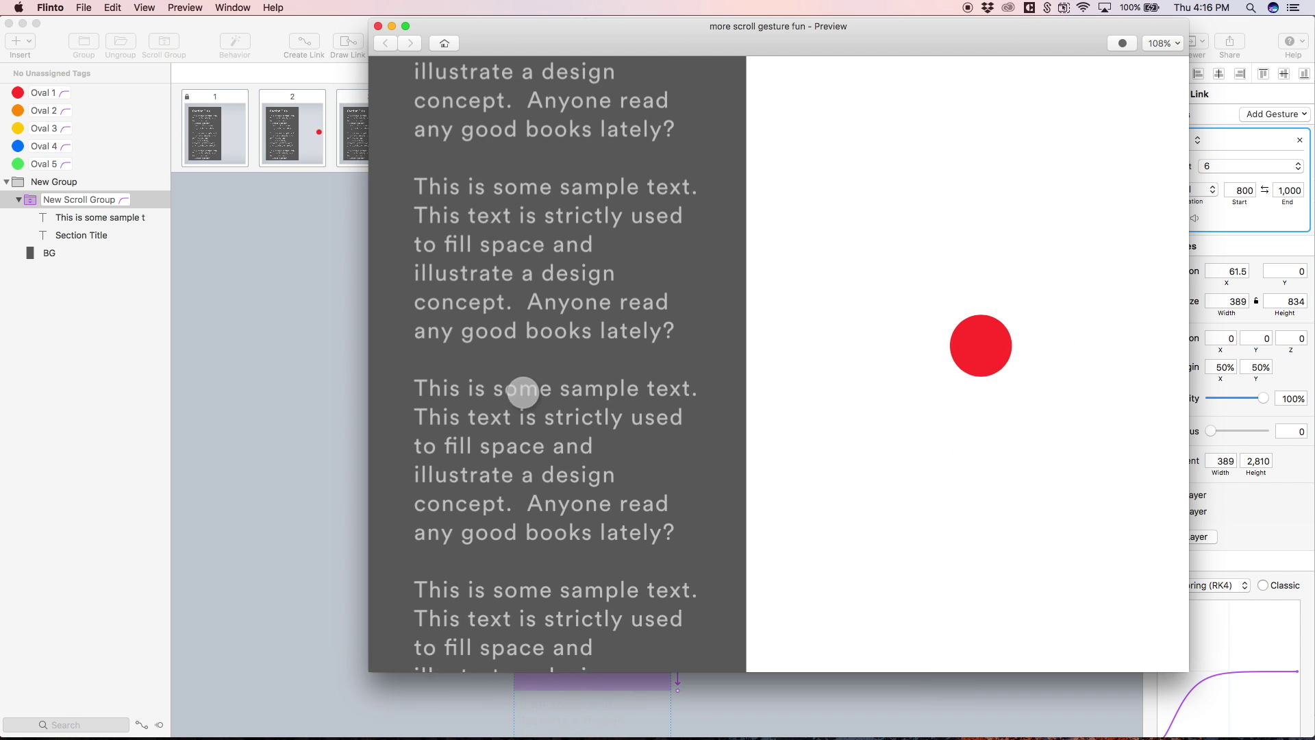
{"action": "scroll", "coordinate": [523, 392], "scroll_direction": "up", "scroll_amount": 2}
{"action": "scroll", "coordinate": [524, 392], "scroll_direction": "down", "scroll_amount": 7}
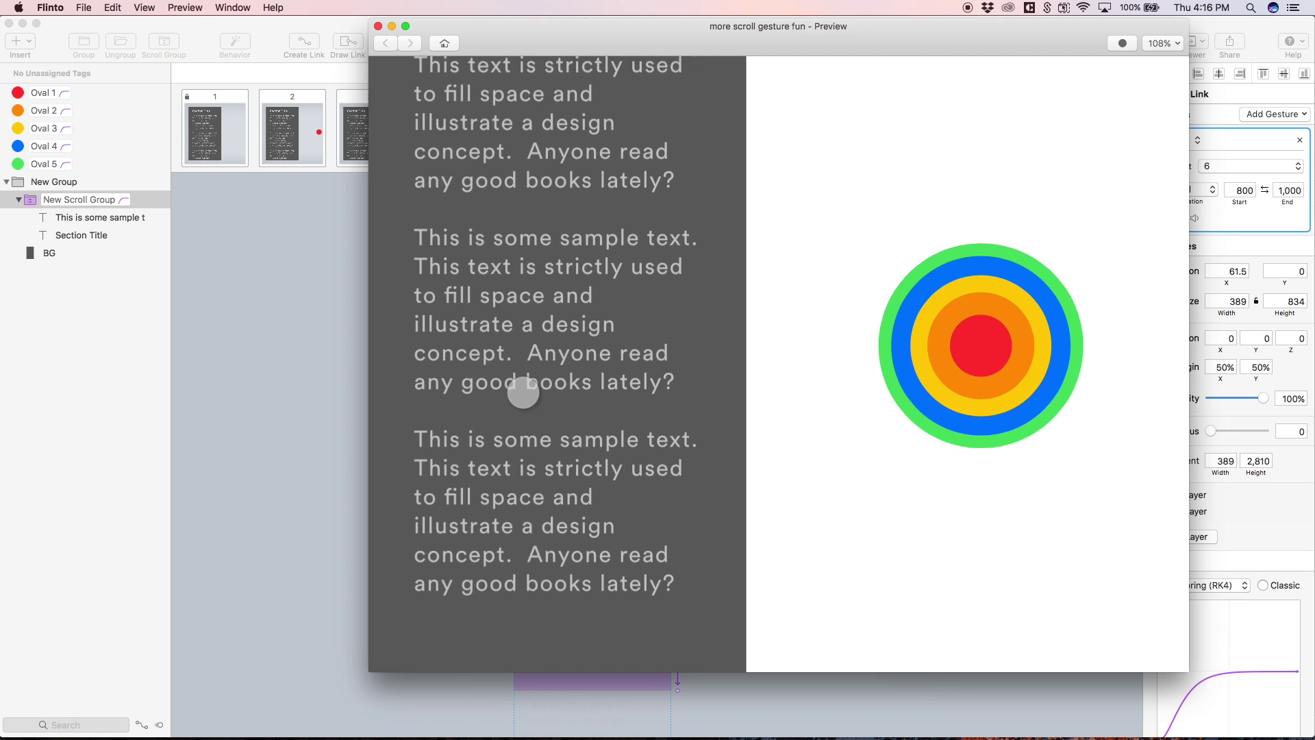
{"action": "left_click", "coordinate": [377, 26]}
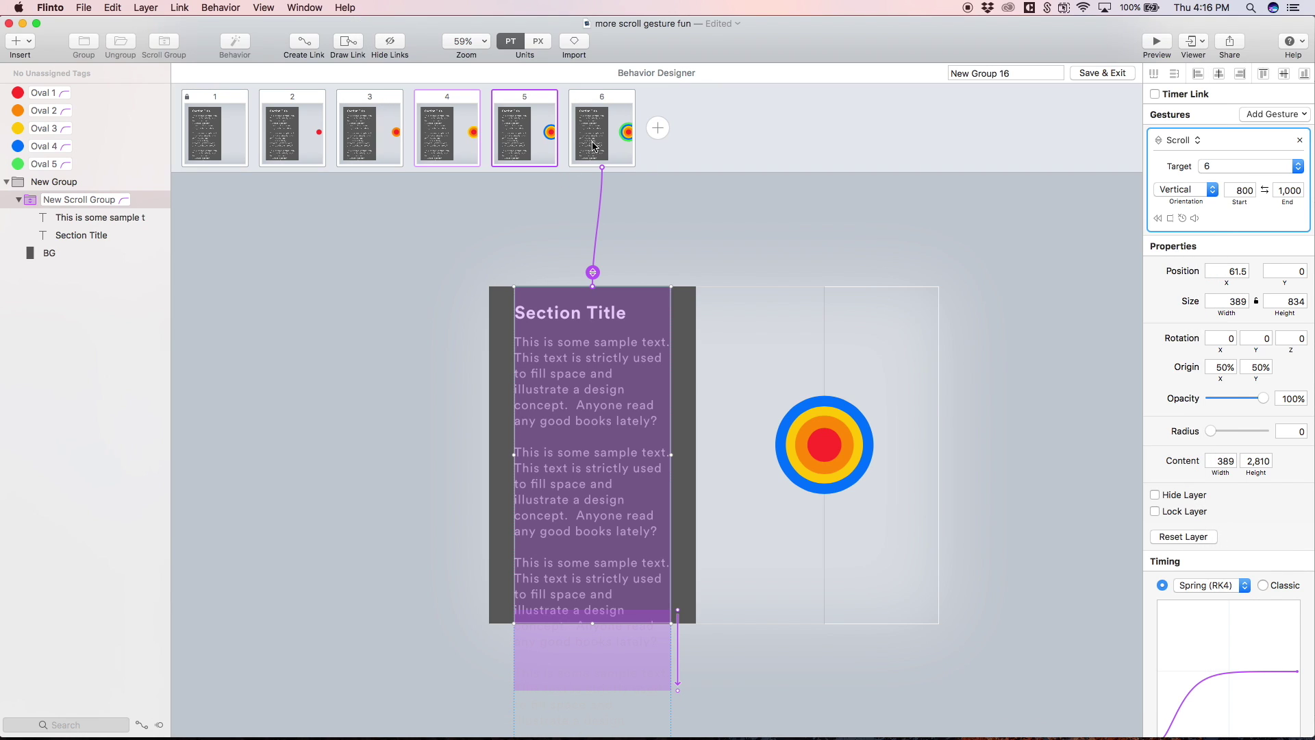
Step: Add a new state after state 6 and distribute its ovals apart diagonally
{"action": "left_click", "coordinate": [587, 151]}
{"action": "left_click", "coordinate": [657, 127]}
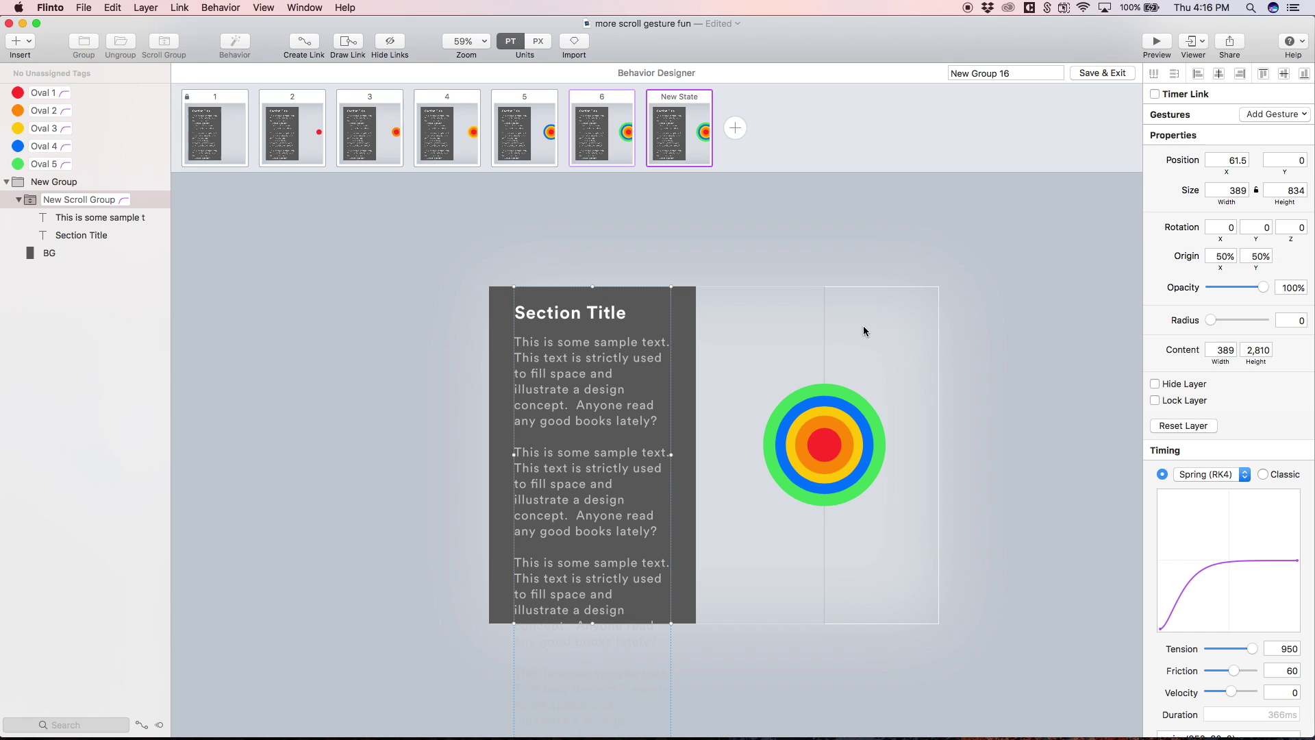
{"action": "left_click_drag", "start_coordinate": [750, 317], "coordinate": [894, 552]}
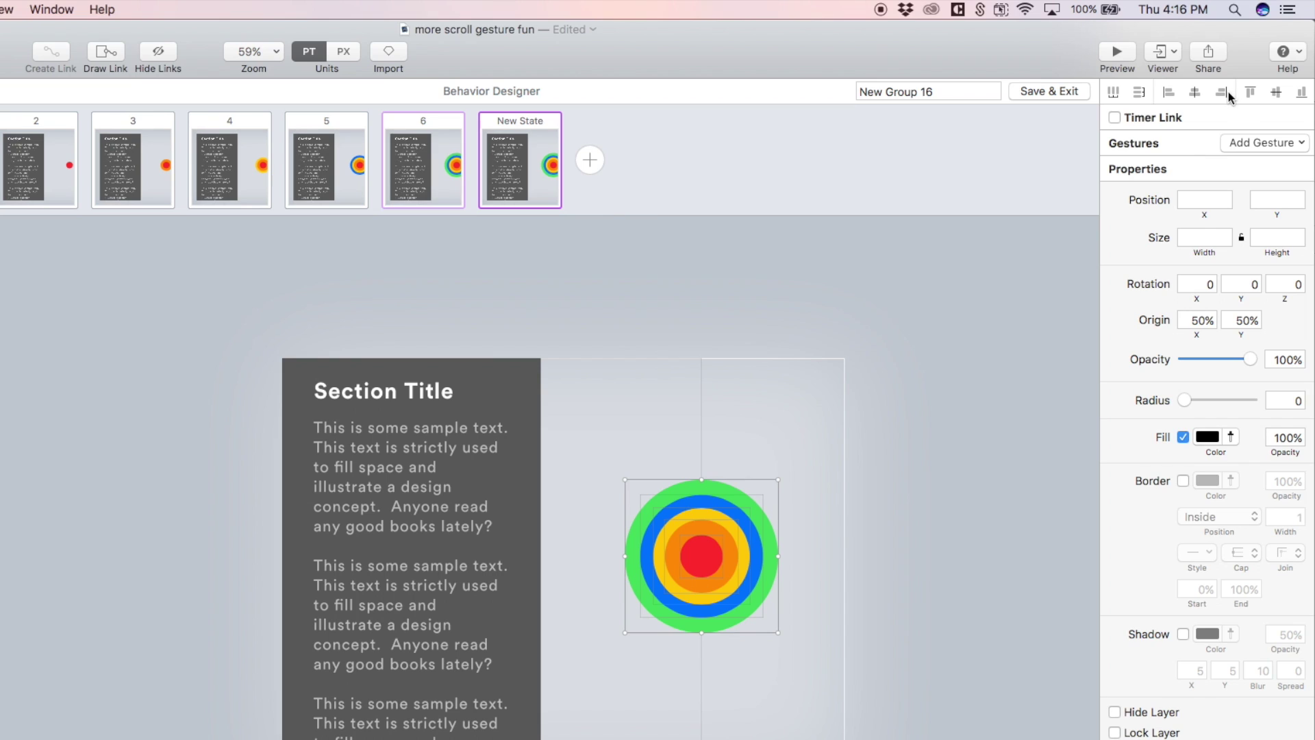
{"action": "left_click", "coordinate": [1295, 96]}
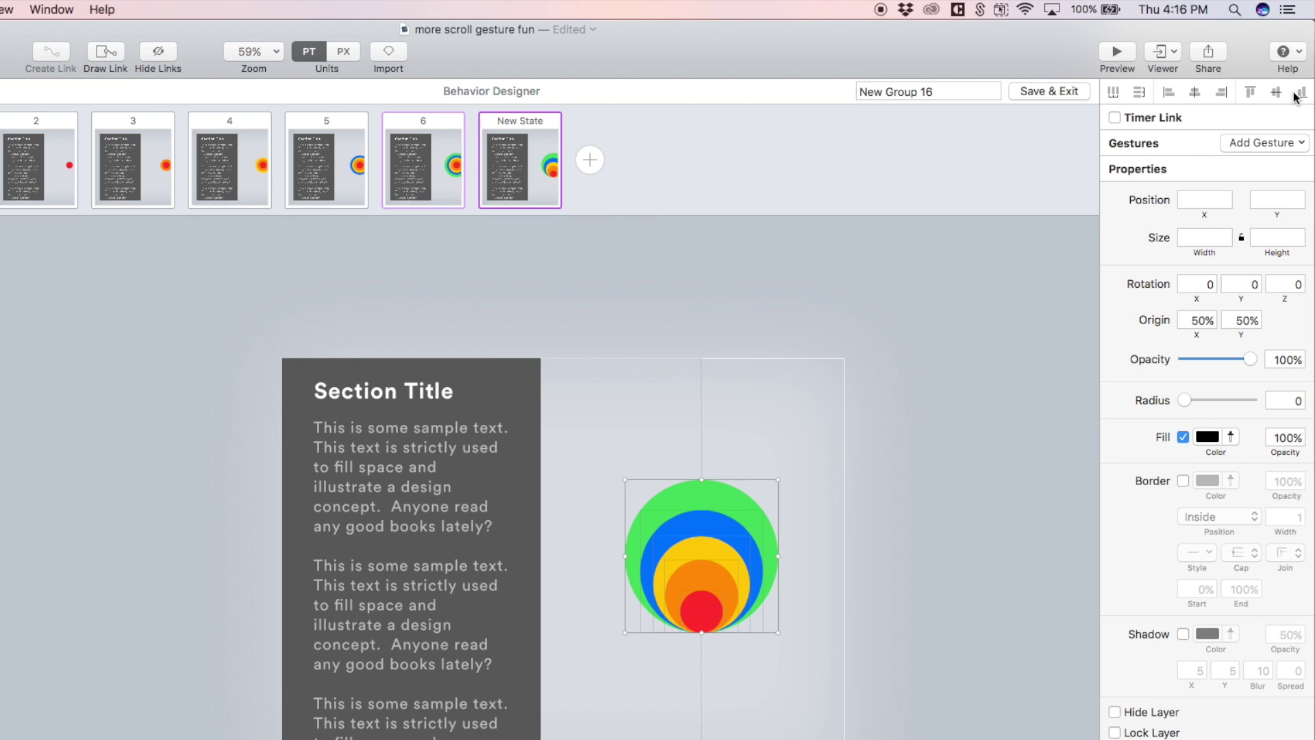
{"action": "left_click", "coordinate": [1250, 91]}
{"action": "left_click", "coordinate": [1221, 92]}
{"action": "left_click", "coordinate": [1192, 92]}
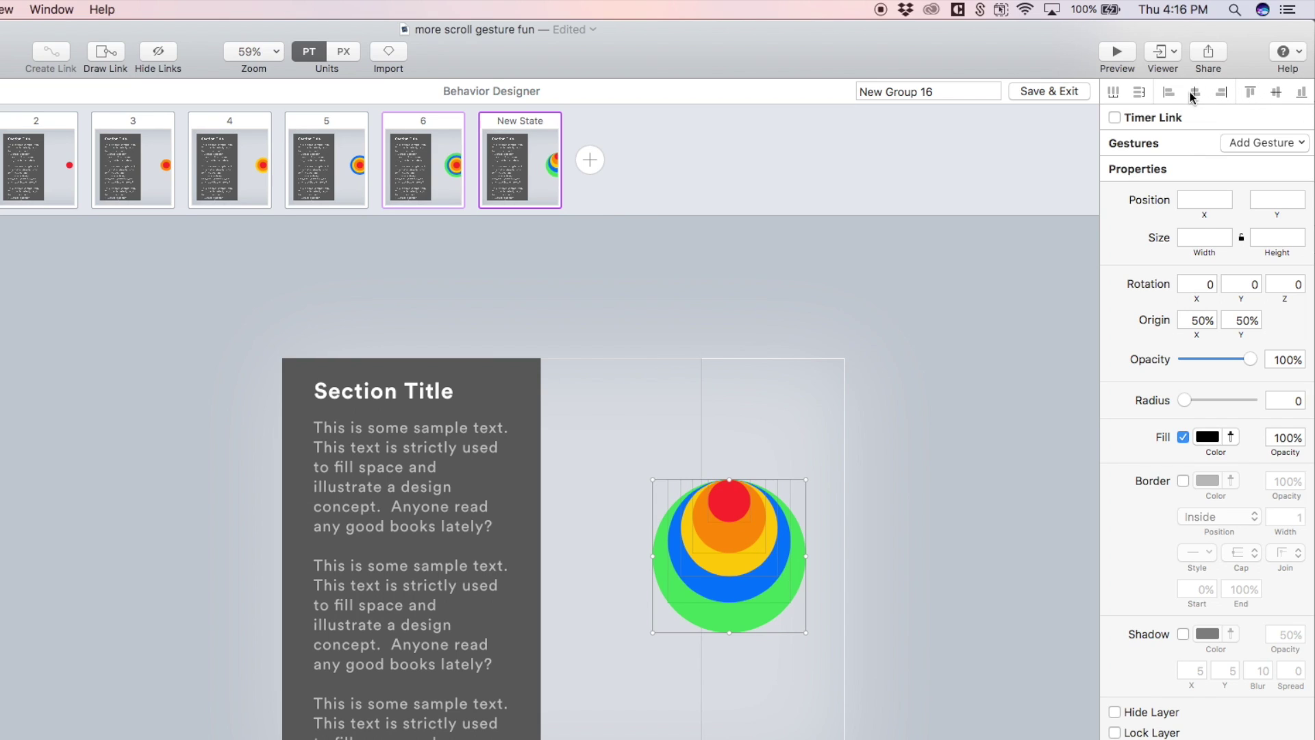
{"action": "left_click", "coordinate": [1168, 92]}
{"action": "left_click", "coordinate": [1140, 92]}
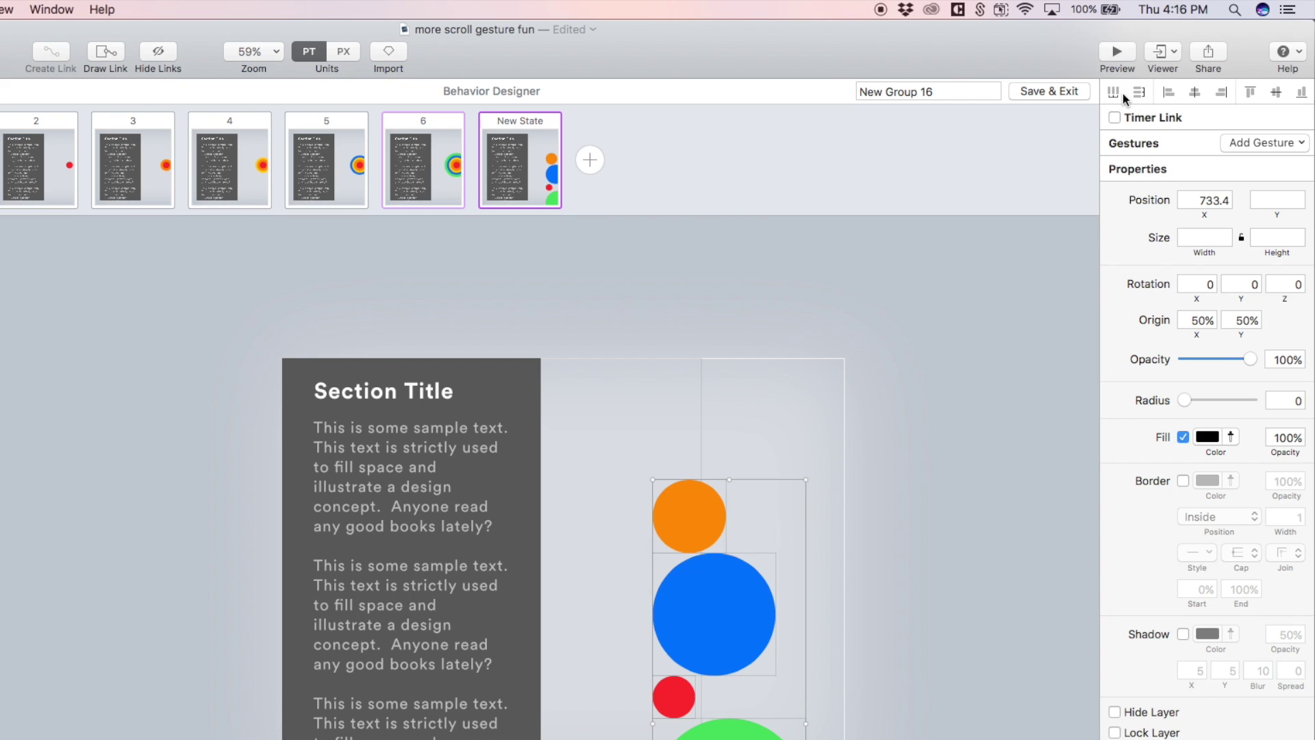
{"action": "left_click", "coordinate": [1116, 93]}
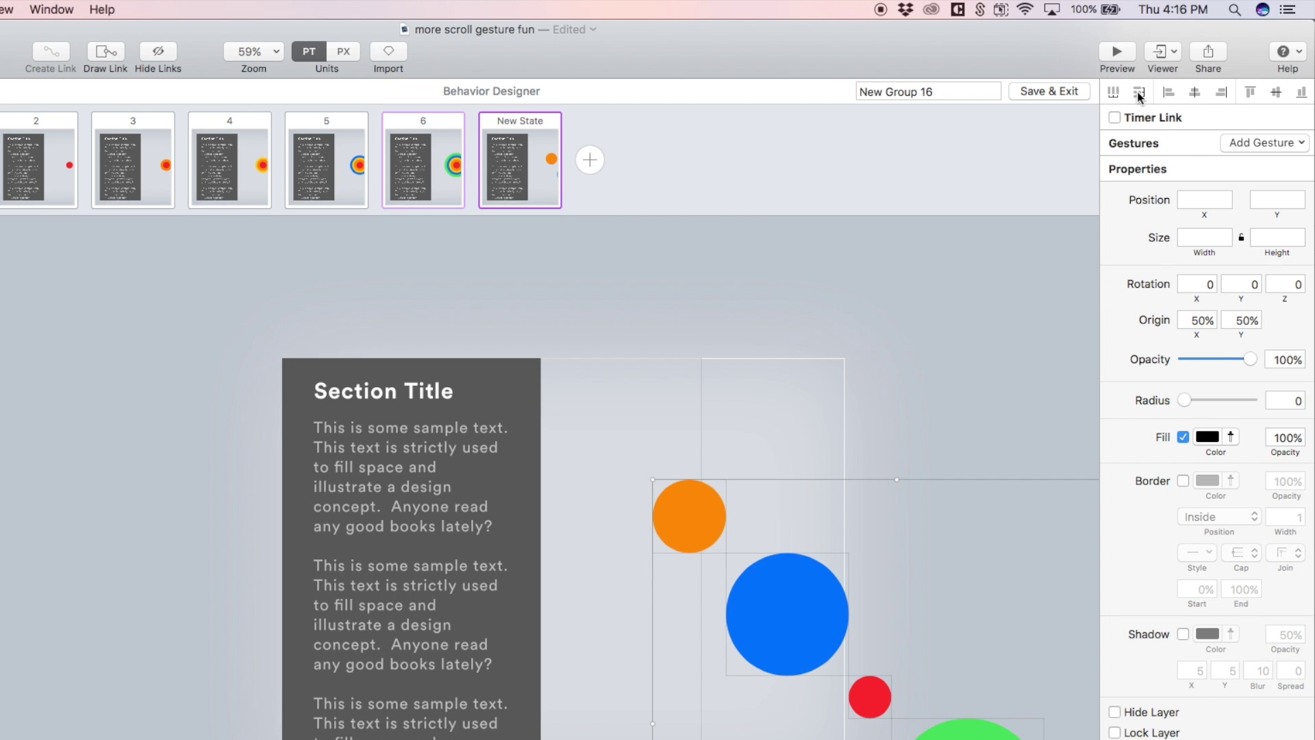
Step: Scale the five scattered ovals down into small dots
{"action": "key", "text": "super+minus"}
{"action": "right_click", "coordinate": [896, 348]}
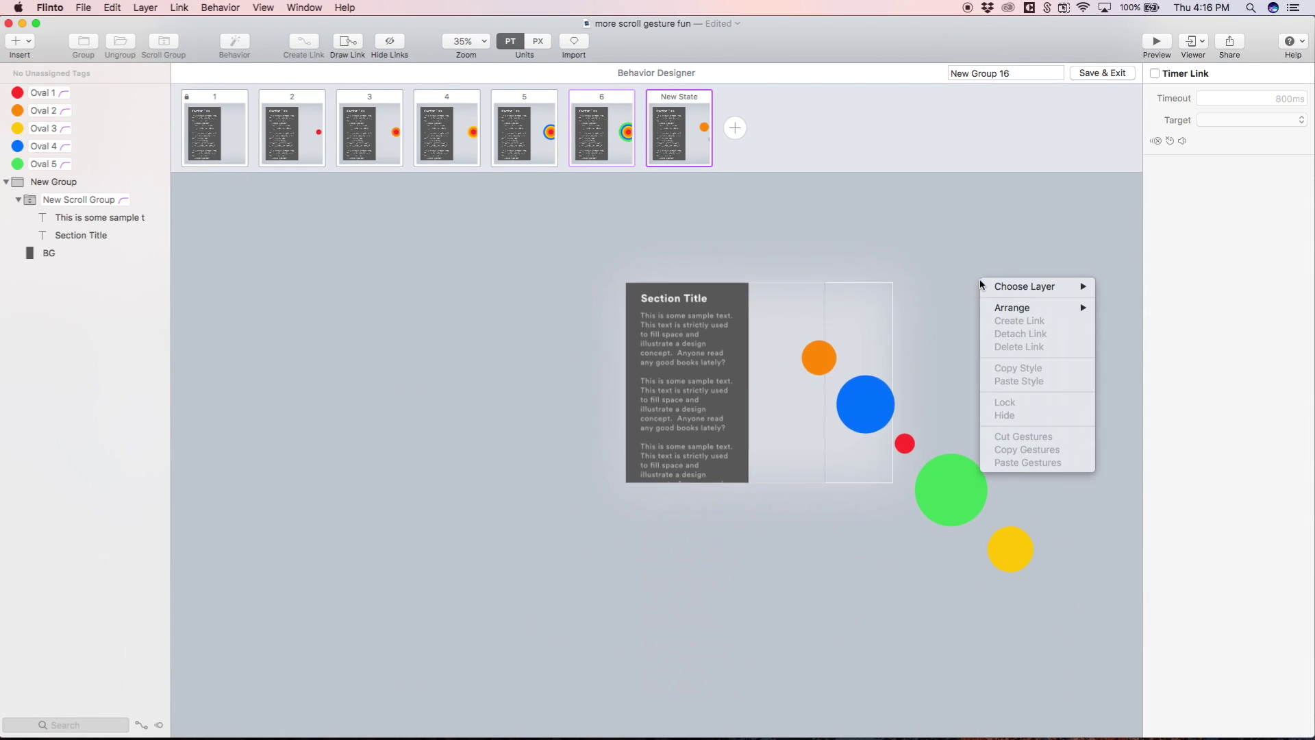
{"action": "left_click", "coordinate": [909, 525]}
{"action": "left_click_drag", "start_coordinate": [1041, 577], "coordinate": [830, 327]}
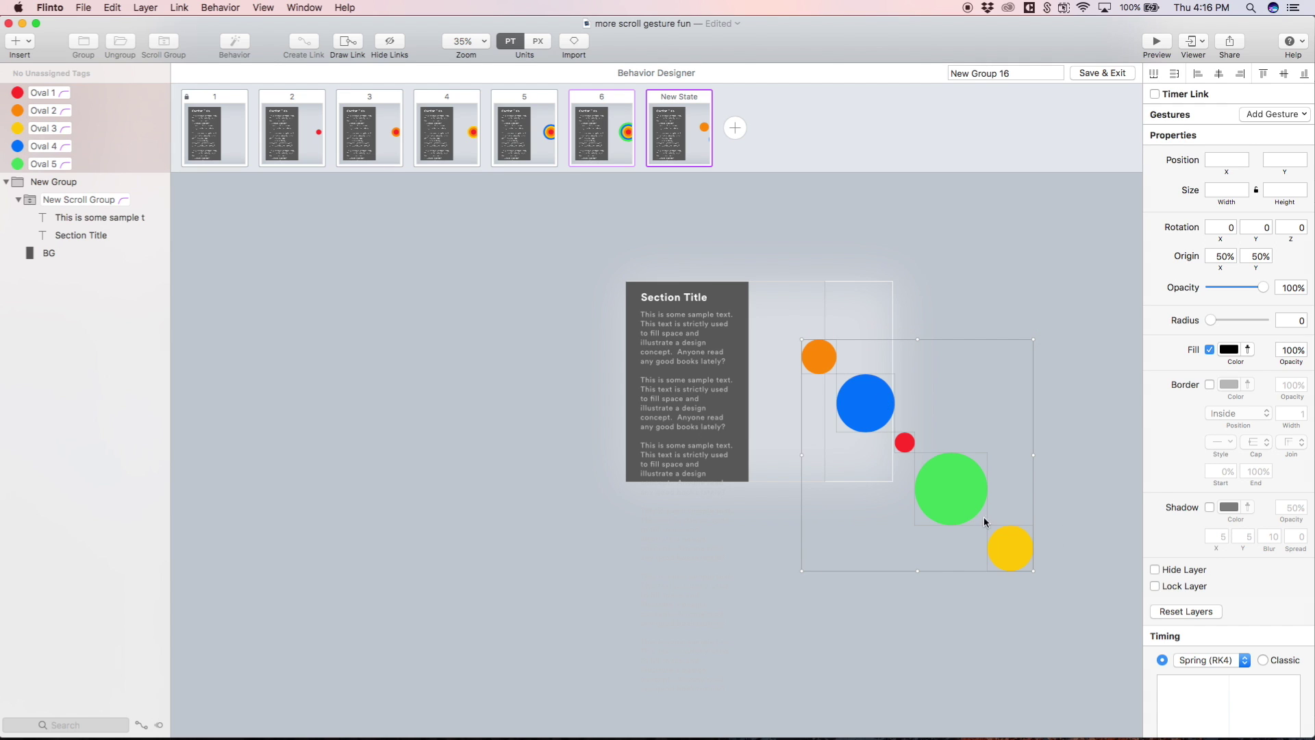
{"action": "left_click_drag", "start_coordinate": [1034, 573], "coordinate": [847, 424]}
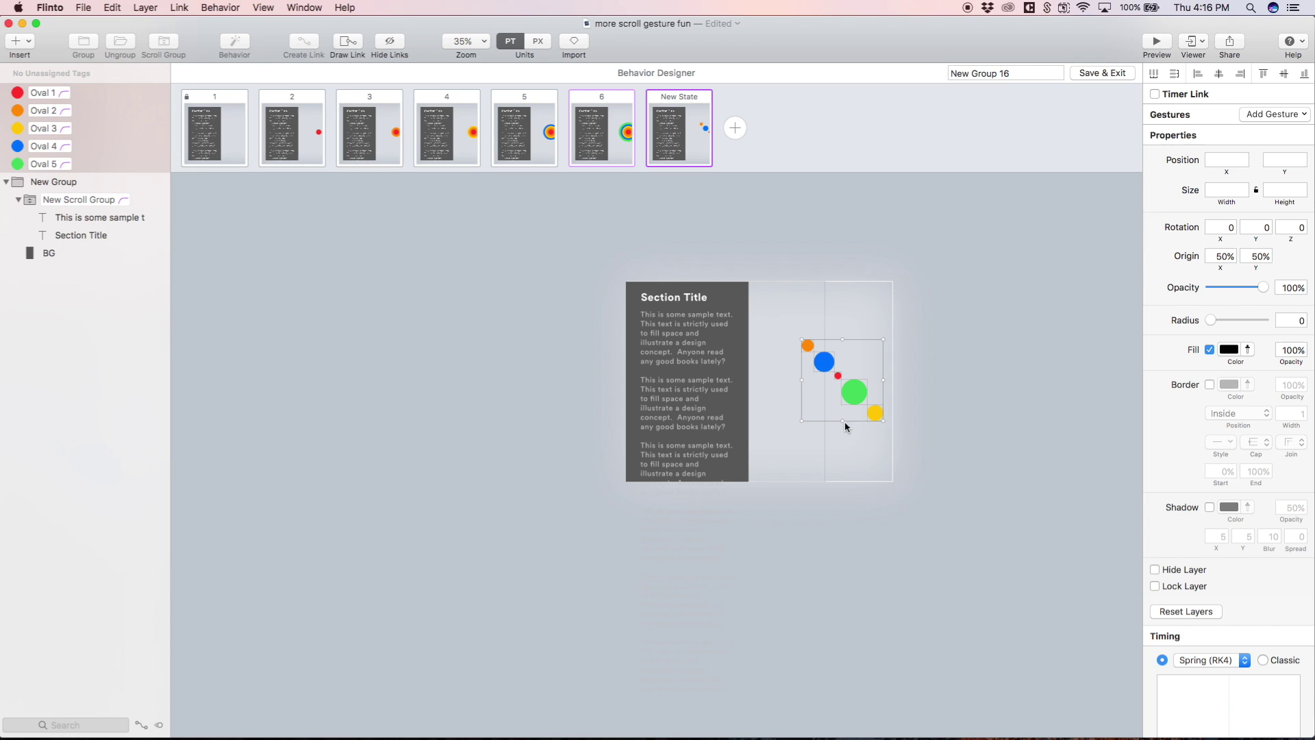
Step: Compare with state 6's rings, then start renaming the newest state
{"action": "left_click", "coordinate": [613, 144]}
{"action": "left_click", "coordinate": [664, 137]}
{"action": "double_click", "coordinate": [675, 96]}
Step: Name the new state 7 and check the New Scroll Group in state 5
{"action": "type", "text": "7"}
{"action": "left_click", "coordinate": [729, 169]}
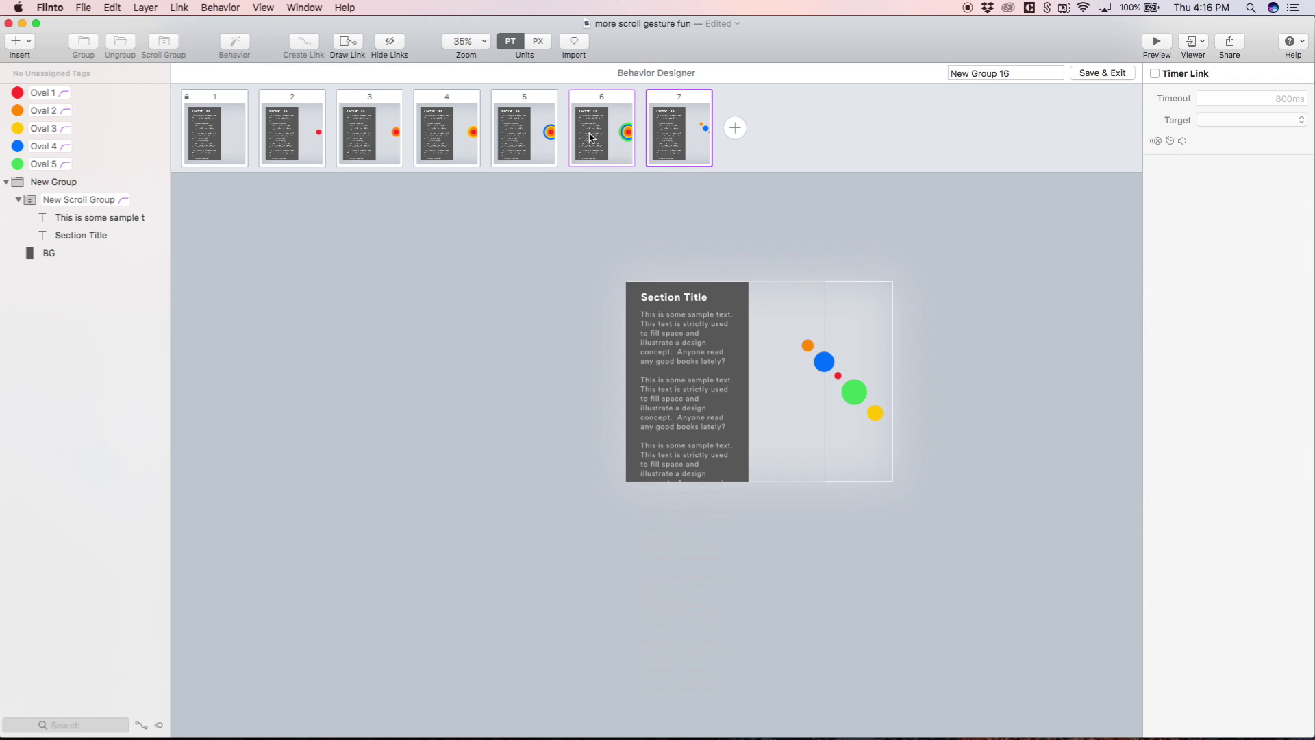
{"action": "left_click", "coordinate": [524, 133]}
{"action": "left_click", "coordinate": [695, 351]}
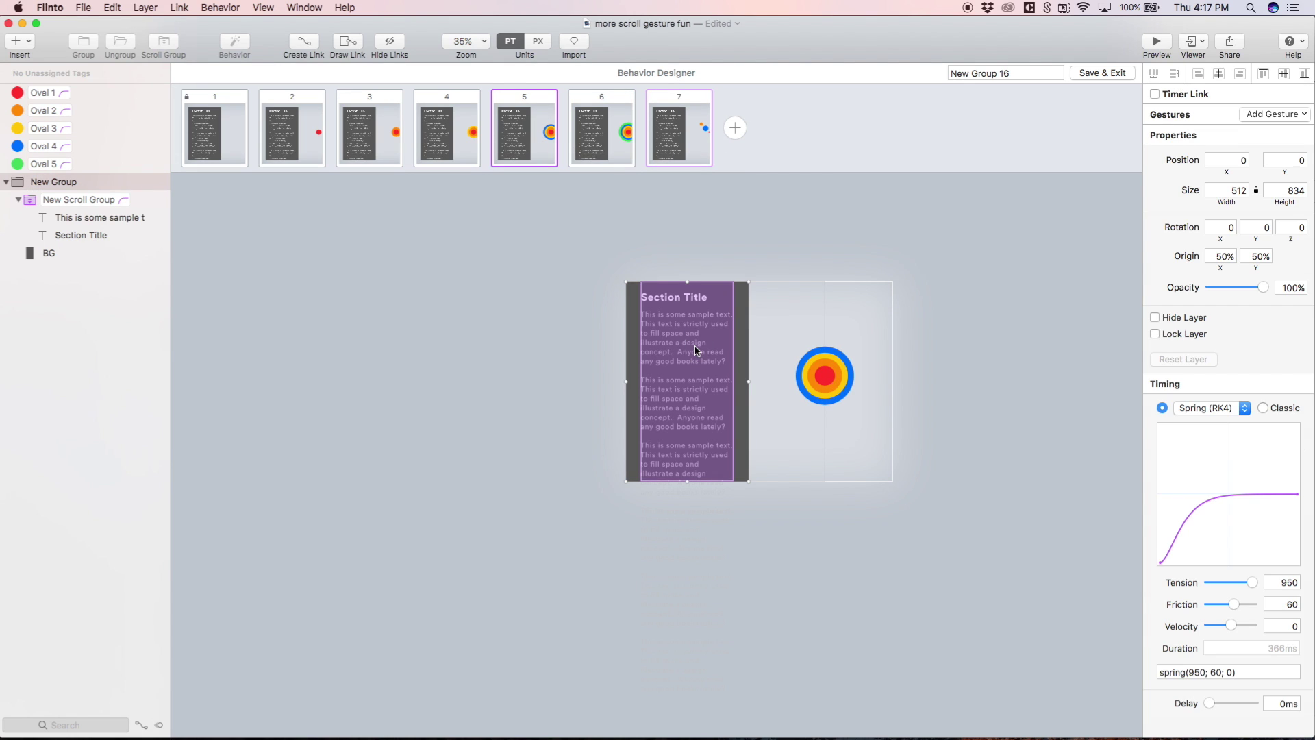
{"action": "left_click", "coordinate": [695, 351]}
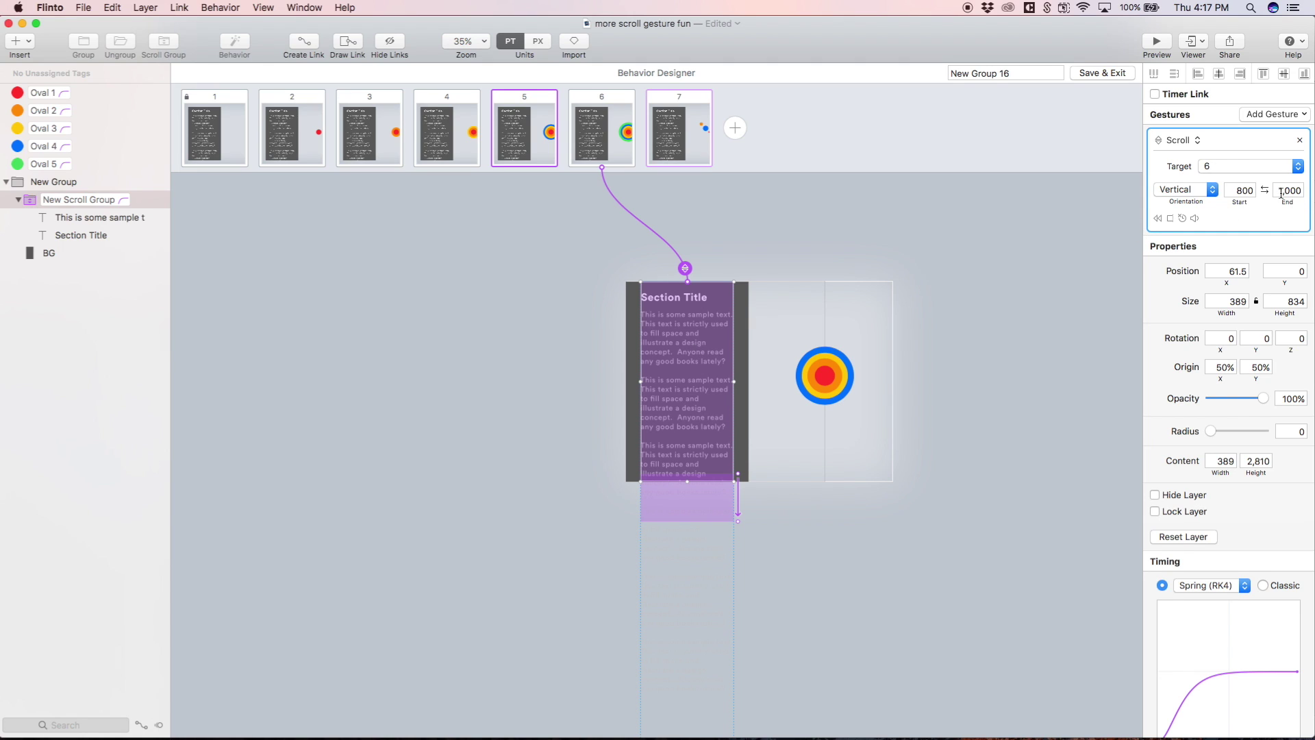
Step: Add a Scroll gesture to state 6's New Scroll Group
{"action": "left_click", "coordinate": [611, 141]}
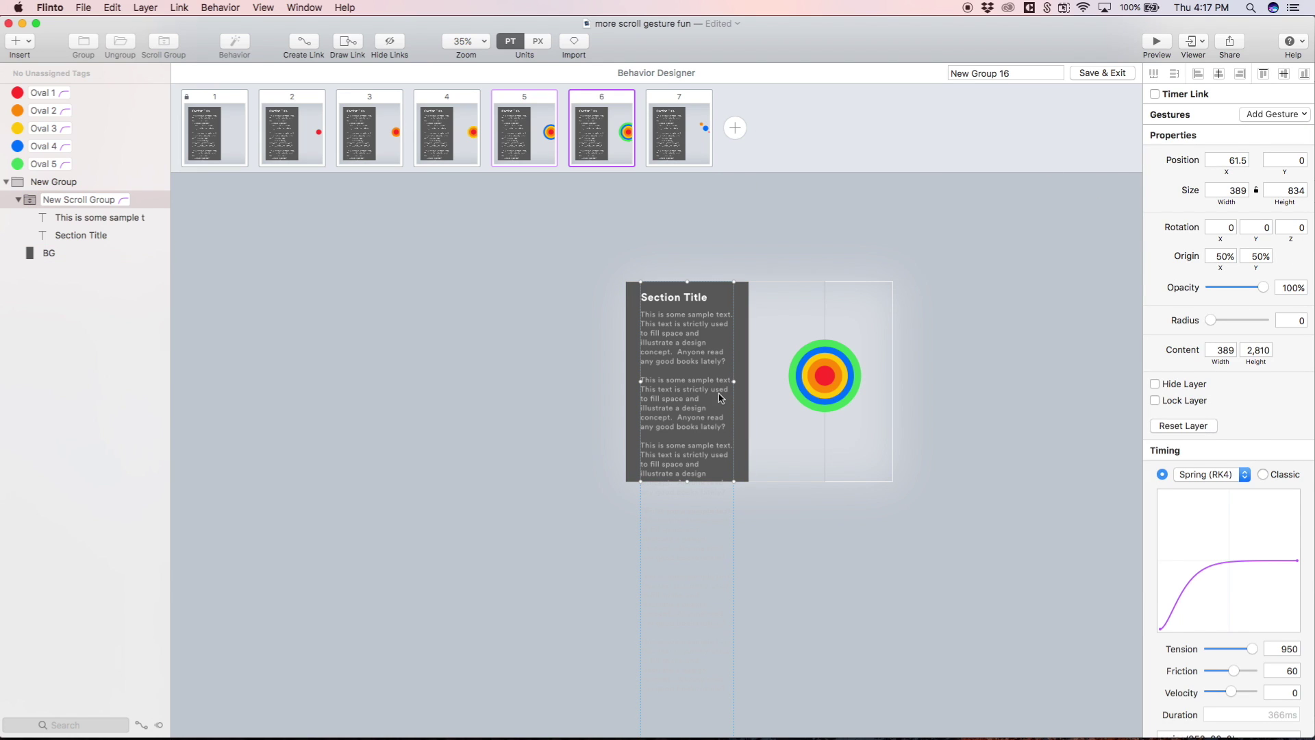
{"action": "left_click", "coordinate": [701, 395]}
{"action": "left_click", "coordinate": [635, 390]}
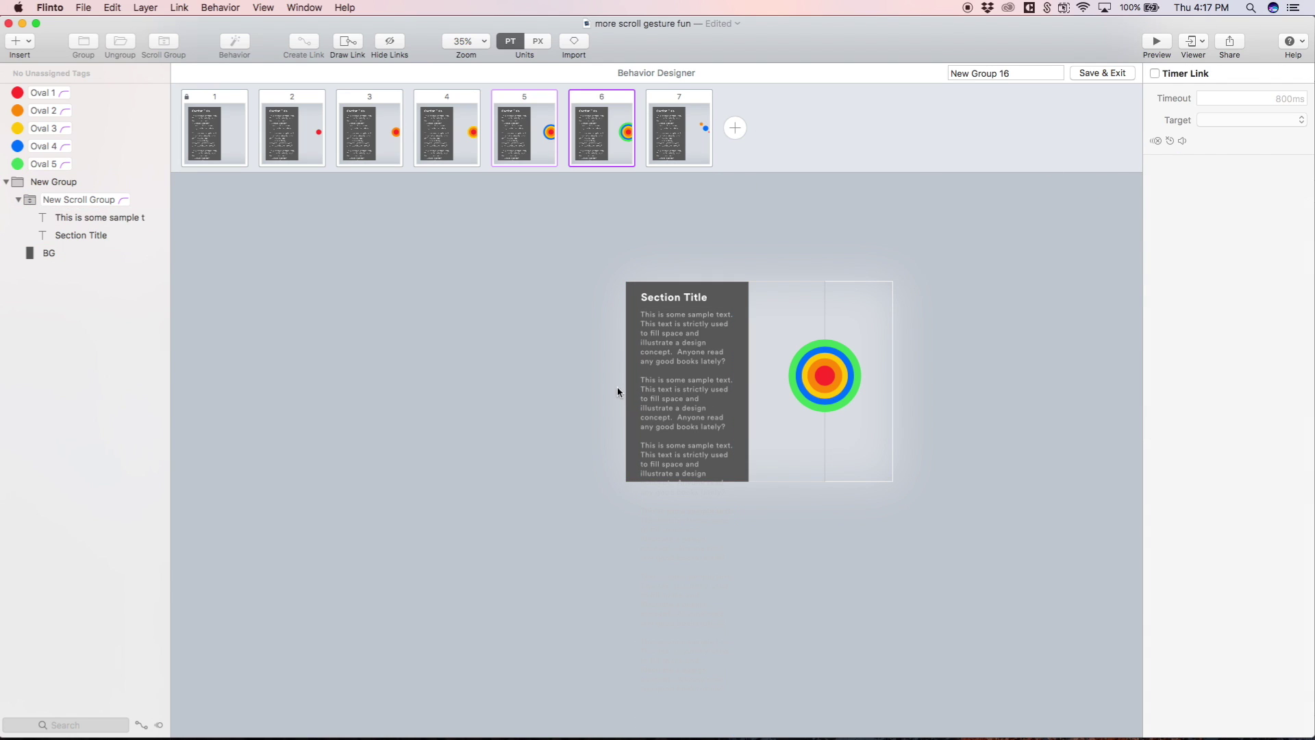
{"action": "left_click", "coordinate": [673, 392]}
{"action": "left_click", "coordinate": [1285, 116]}
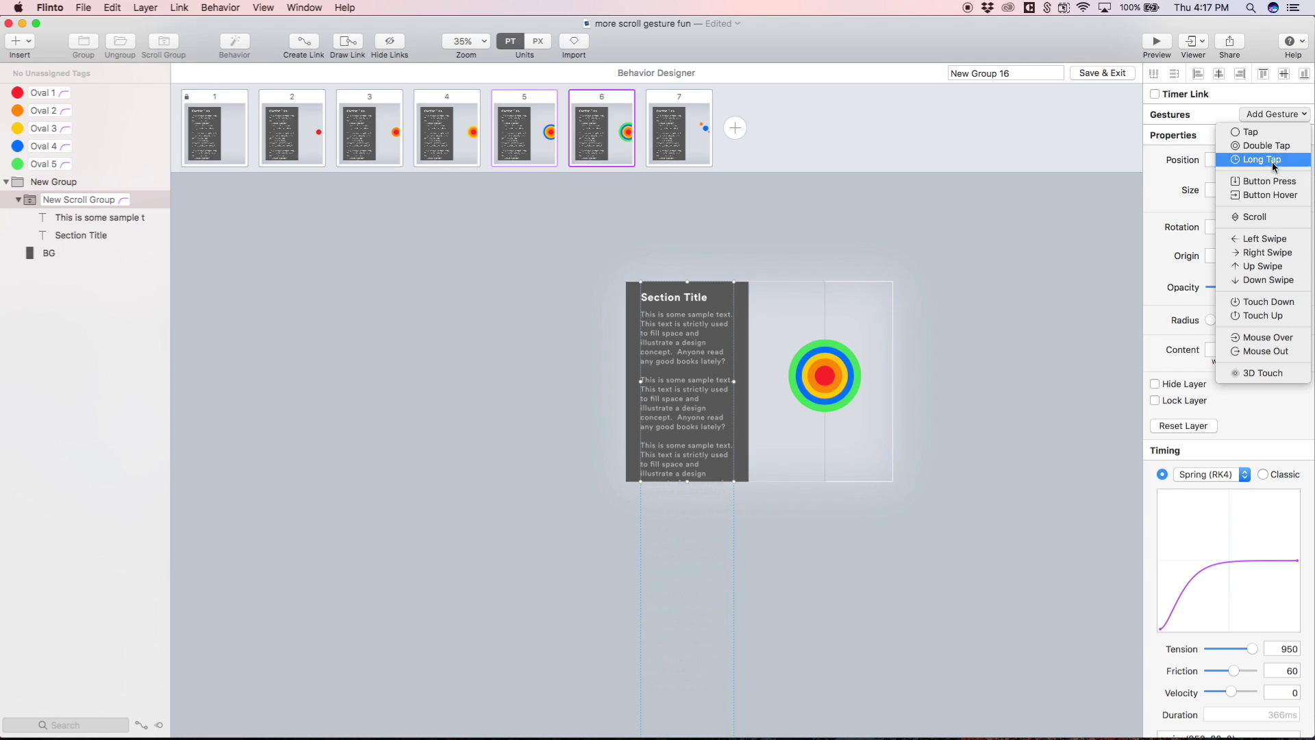
{"action": "left_click", "coordinate": [1266, 220]}
Step: Set the gesture to Start 1000, End 1200, Target 7, then launch Preview
{"action": "left_click", "coordinate": [1233, 192]}
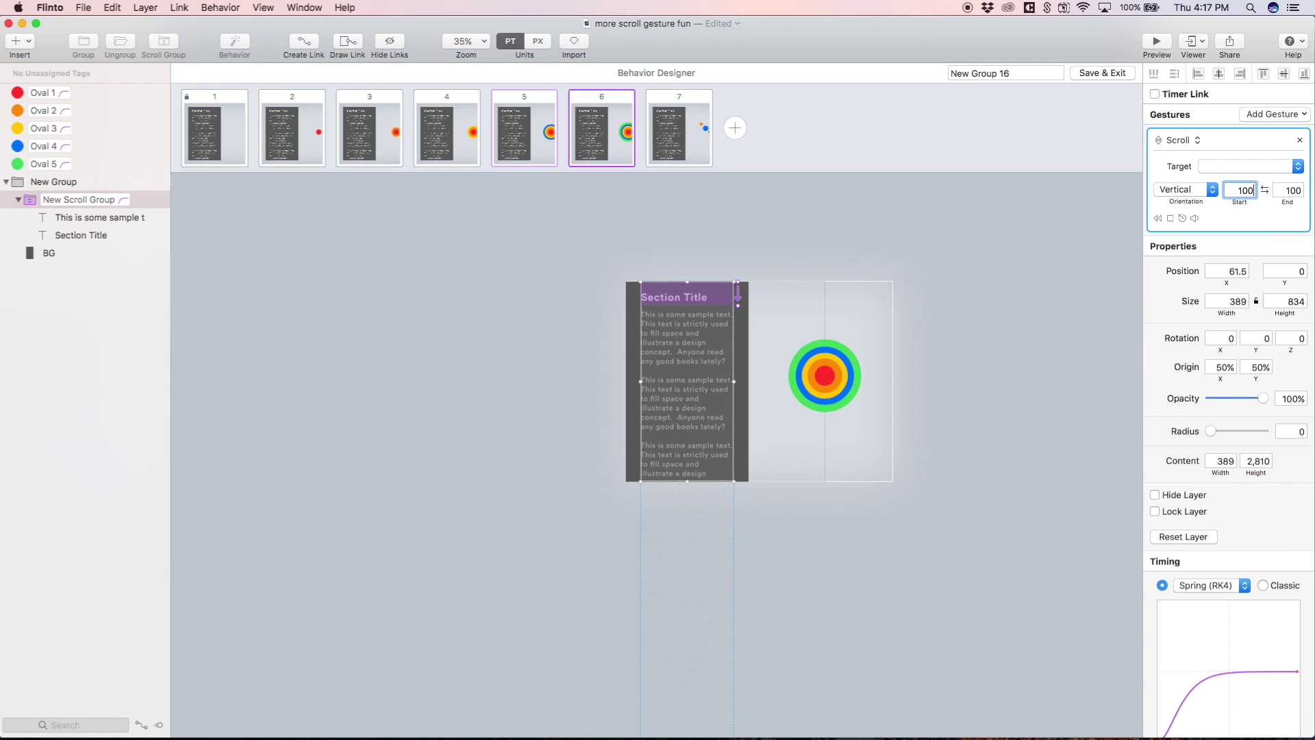
{"action": "type", "text": "1000"}
{"action": "left_click", "coordinate": [1286, 191]}
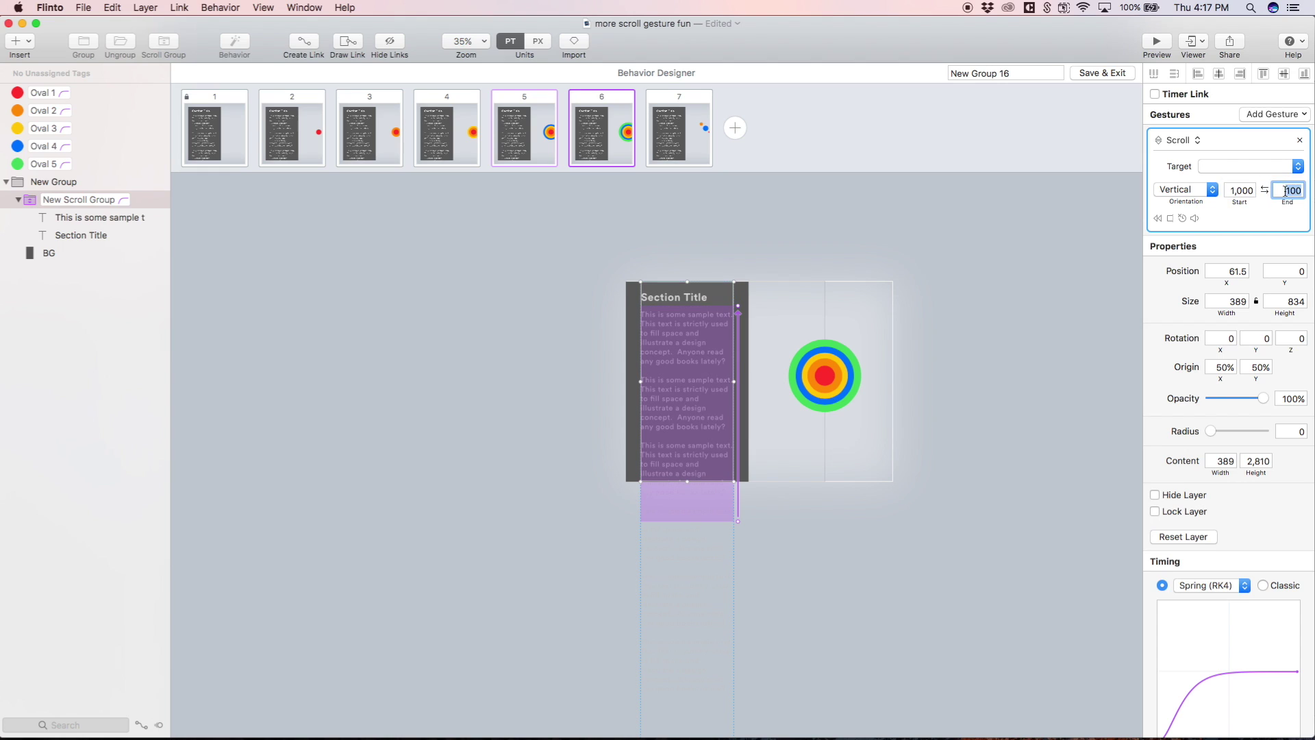
{"action": "type", "text": "1200"}
{"action": "key", "text": "Return"}
{"action": "left_click", "coordinate": [1252, 167]}
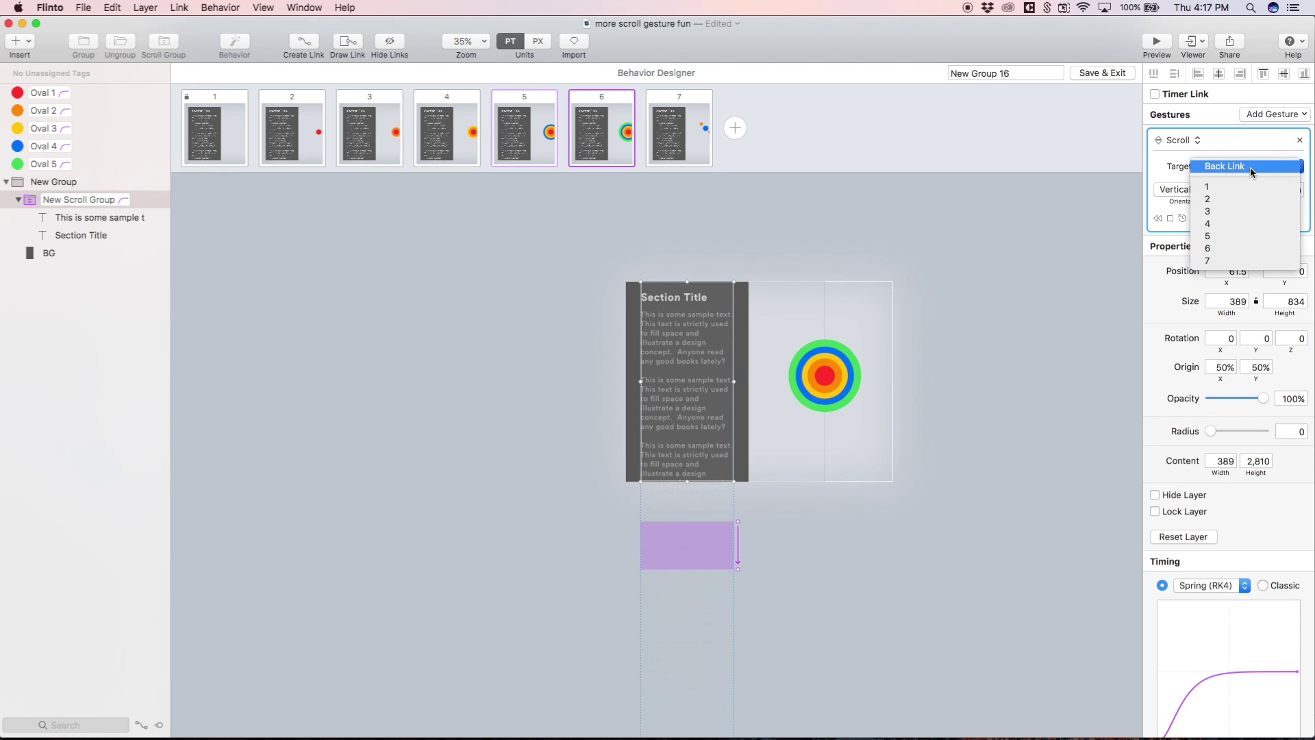
{"action": "left_click", "coordinate": [1236, 260]}
{"action": "left_click", "coordinate": [1162, 43]}
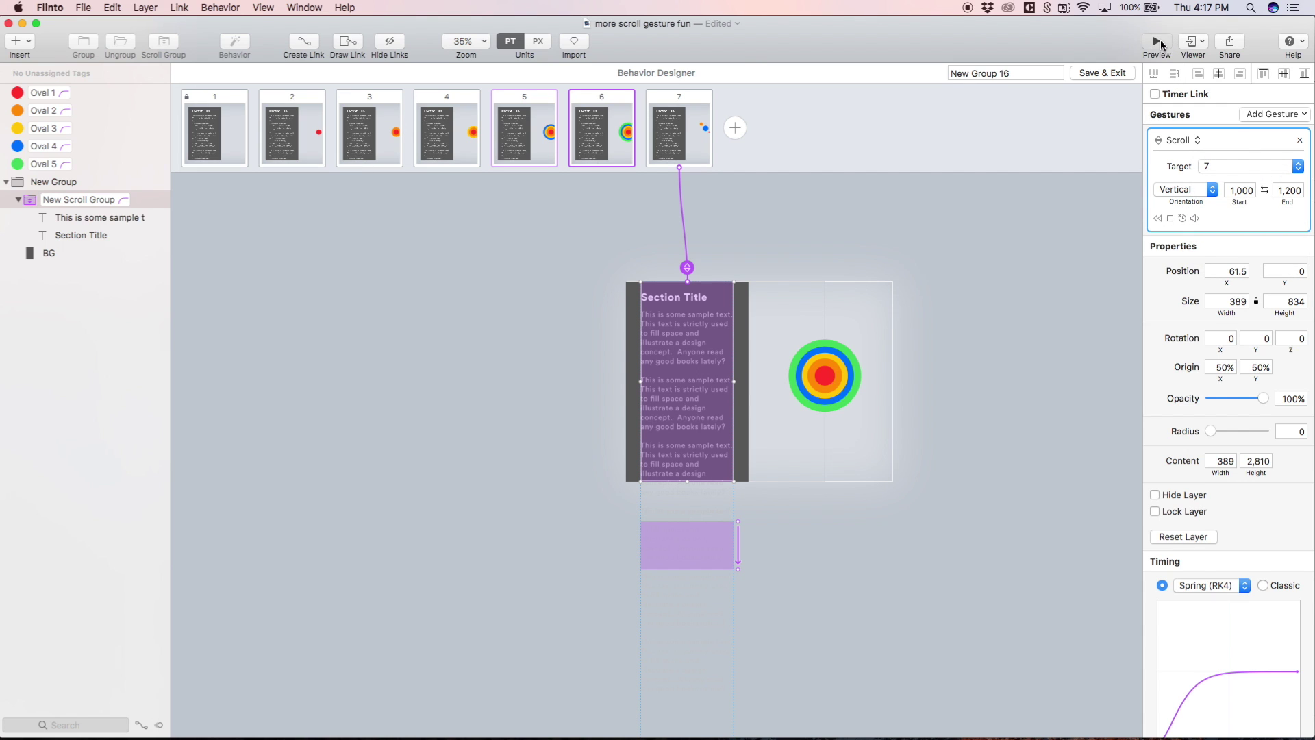
Step: Scroll the preview text up and down repeatedly to run through all seven states
{"action": "scroll", "coordinate": [633, 491], "scroll_direction": "down", "scroll_amount": 5}
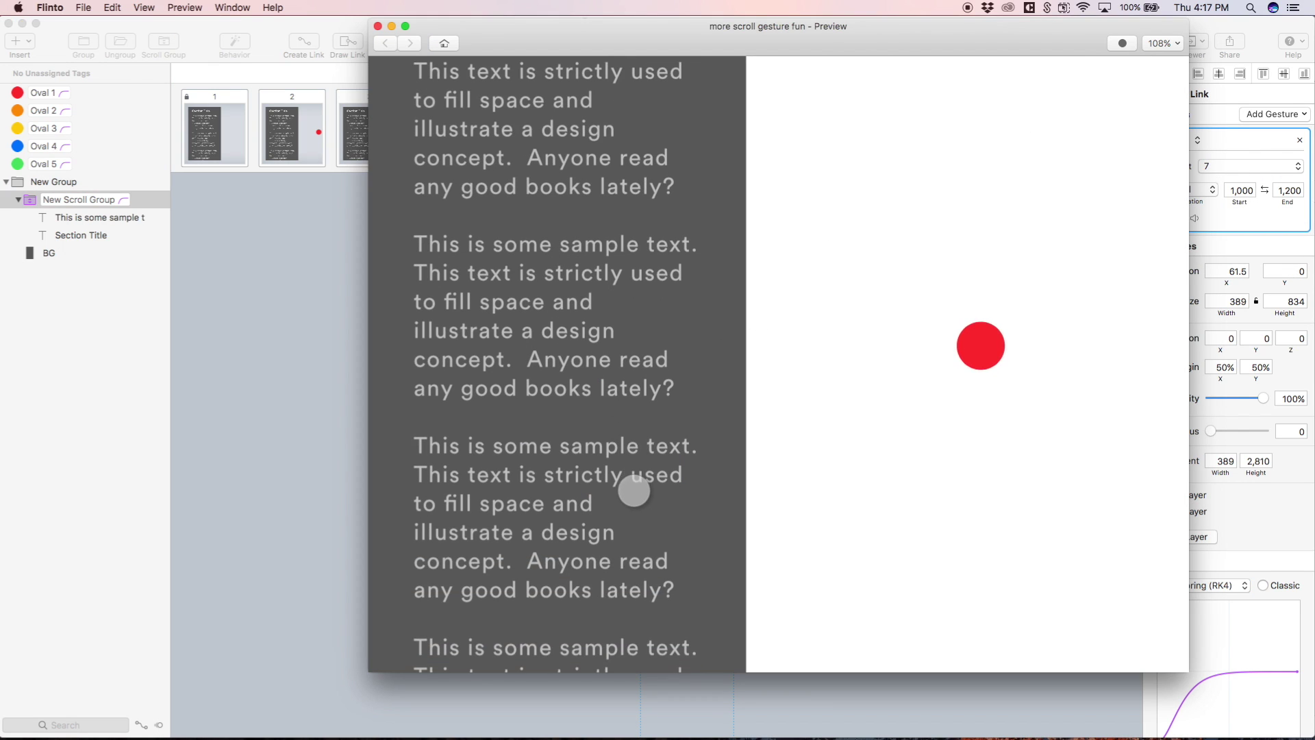
{"action": "scroll", "coordinate": [634, 492], "scroll_direction": "down", "scroll_amount": 5}
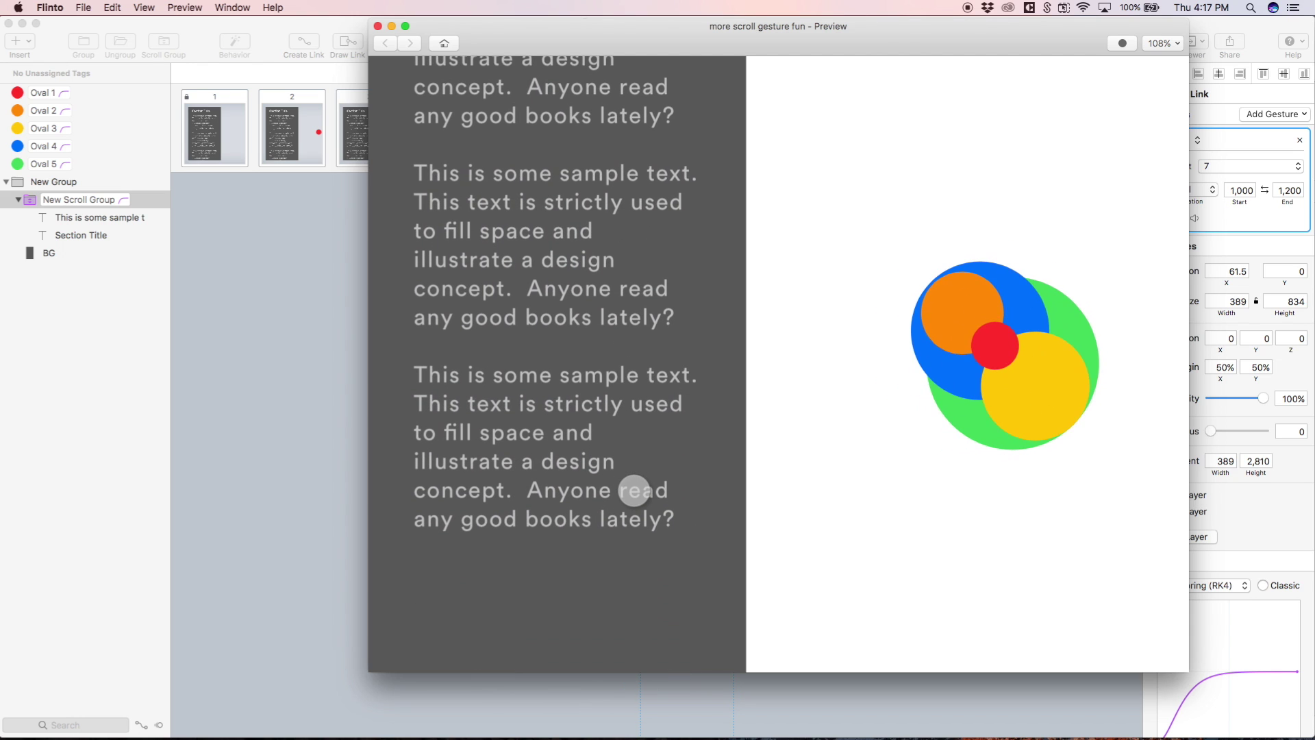
{"action": "scroll", "coordinate": [633, 492], "scroll_direction": "up", "scroll_amount": 3}
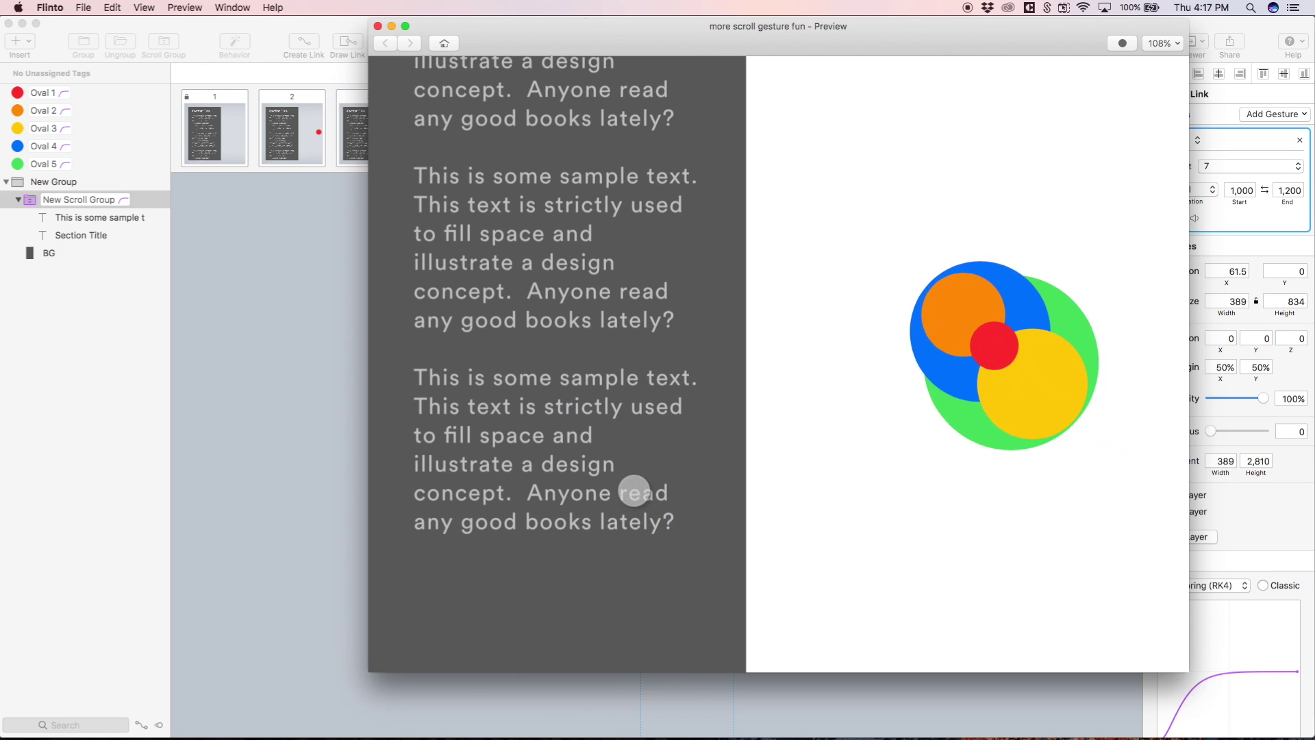
{"action": "scroll", "coordinate": [634, 491], "scroll_direction": "down", "scroll_amount": 3}
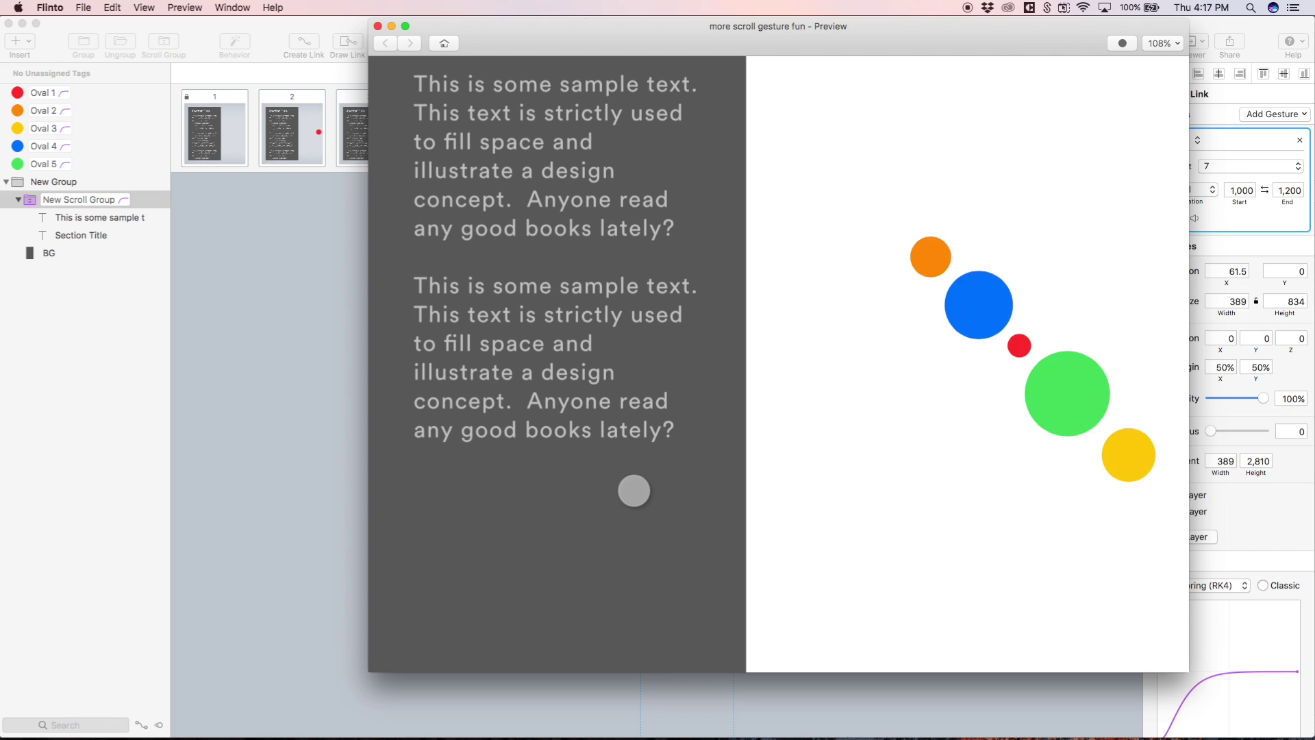
{"action": "scroll", "coordinate": [633, 491], "scroll_direction": "up", "scroll_amount": 5}
{"action": "scroll", "coordinate": [634, 491], "scroll_direction": "down", "scroll_amount": 5}
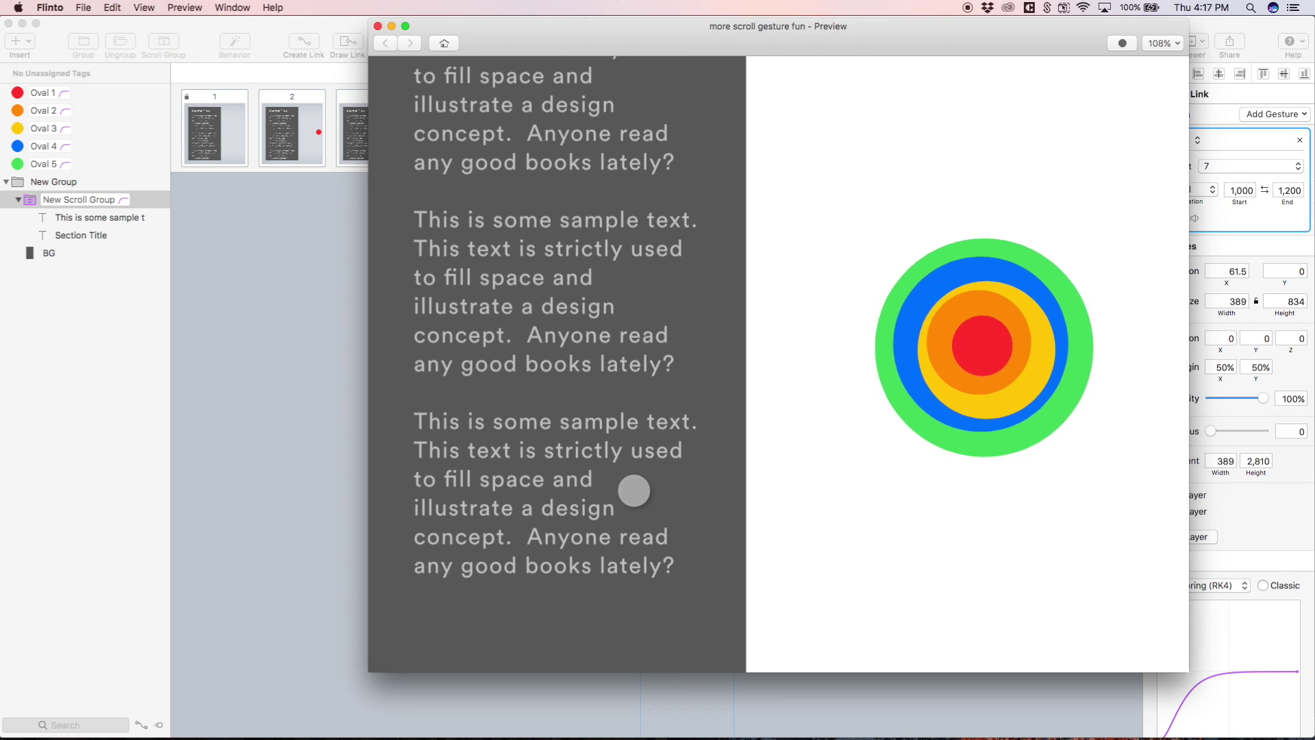
{"action": "scroll", "coordinate": [633, 492], "scroll_direction": "up", "scroll_amount": 3}
{"action": "scroll", "coordinate": [633, 491], "scroll_direction": "up", "scroll_amount": 3}
{"action": "scroll", "coordinate": [634, 491], "scroll_direction": "down", "scroll_amount": 1}
{"action": "scroll", "coordinate": [634, 491], "scroll_direction": "up", "scroll_amount": 1}
{"action": "scroll", "coordinate": [633, 491], "scroll_direction": "down", "scroll_amount": 5}
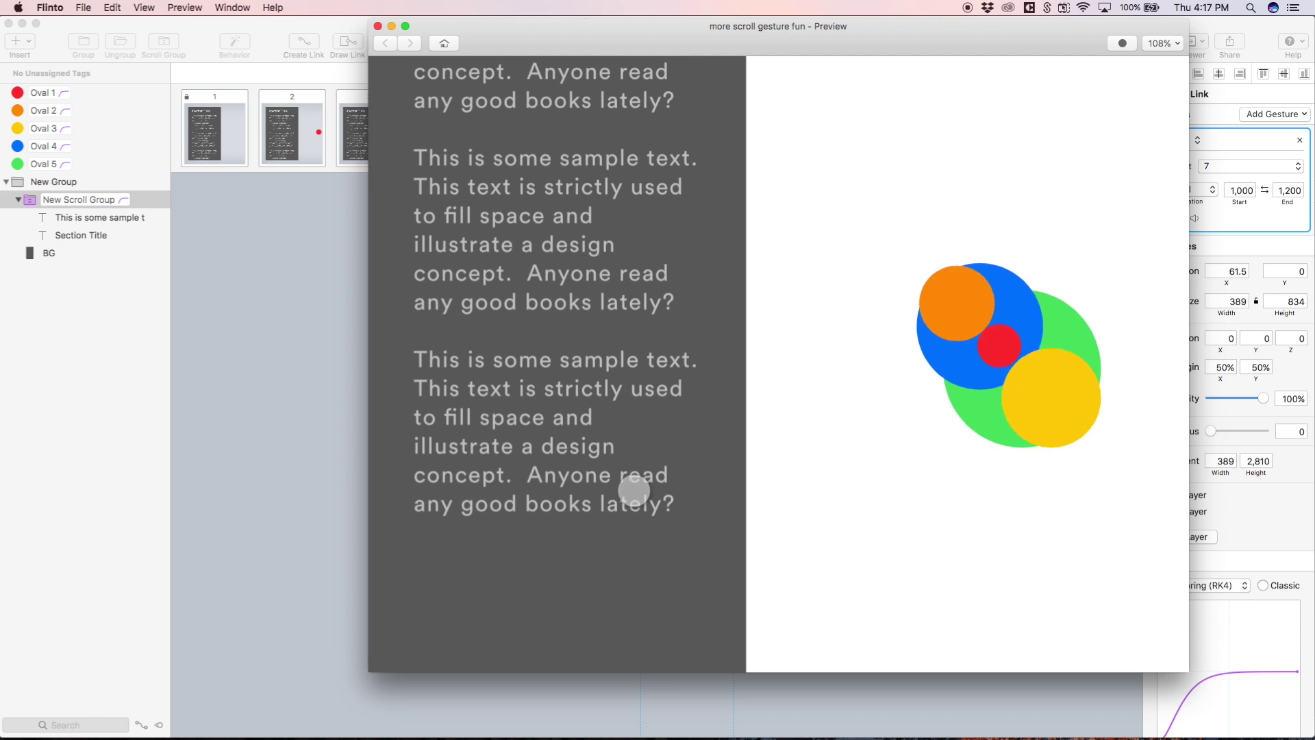
{"action": "scroll", "coordinate": [633, 491], "scroll_direction": "up", "scroll_amount": 3}
{"action": "scroll", "coordinate": [634, 491], "scroll_direction": "down", "scroll_amount": 3}
{"action": "scroll", "coordinate": [634, 491], "scroll_direction": "up", "scroll_amount": 3}
{"action": "scroll", "coordinate": [634, 491], "scroll_direction": "down", "scroll_amount": 3}
{"action": "scroll", "coordinate": [634, 491], "scroll_direction": "up", "scroll_amount": 1}
{"action": "scroll", "coordinate": [634, 491], "scroll_direction": "down", "scroll_amount": 6}
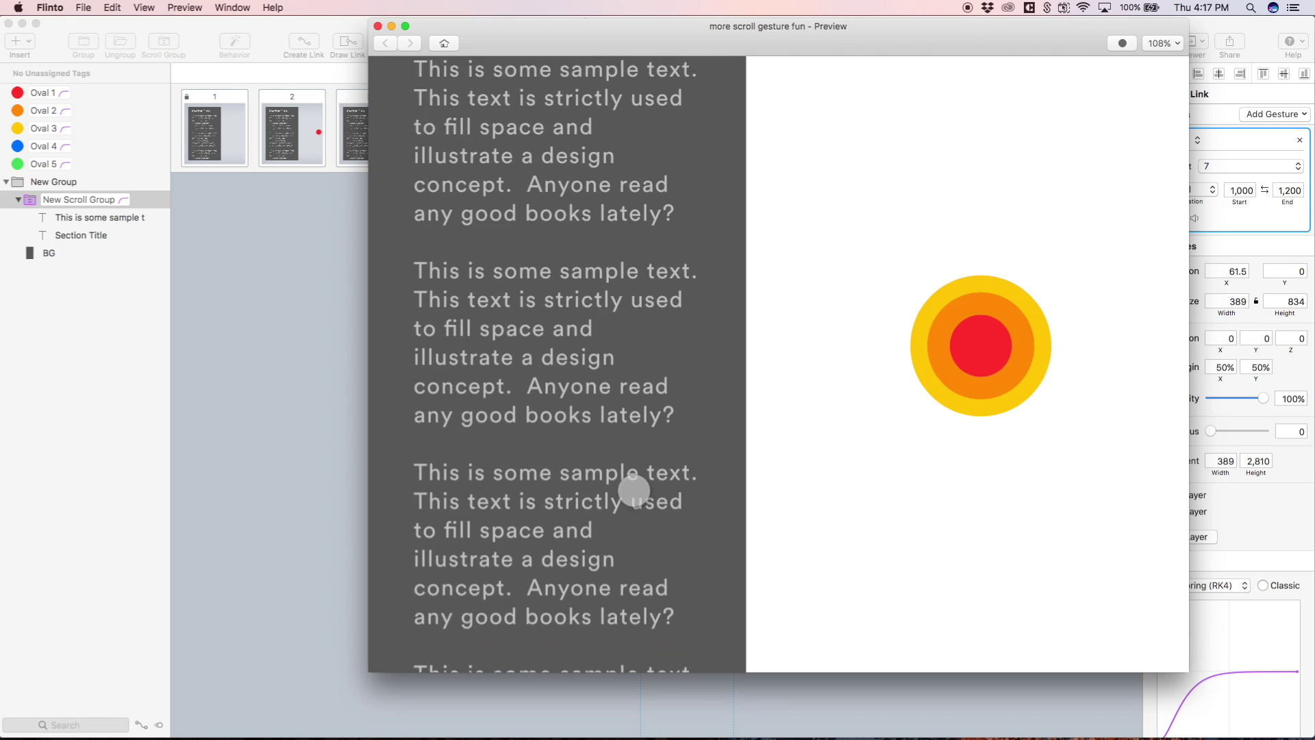
{"action": "scroll", "coordinate": [633, 492], "scroll_direction": "up", "scroll_amount": 5}
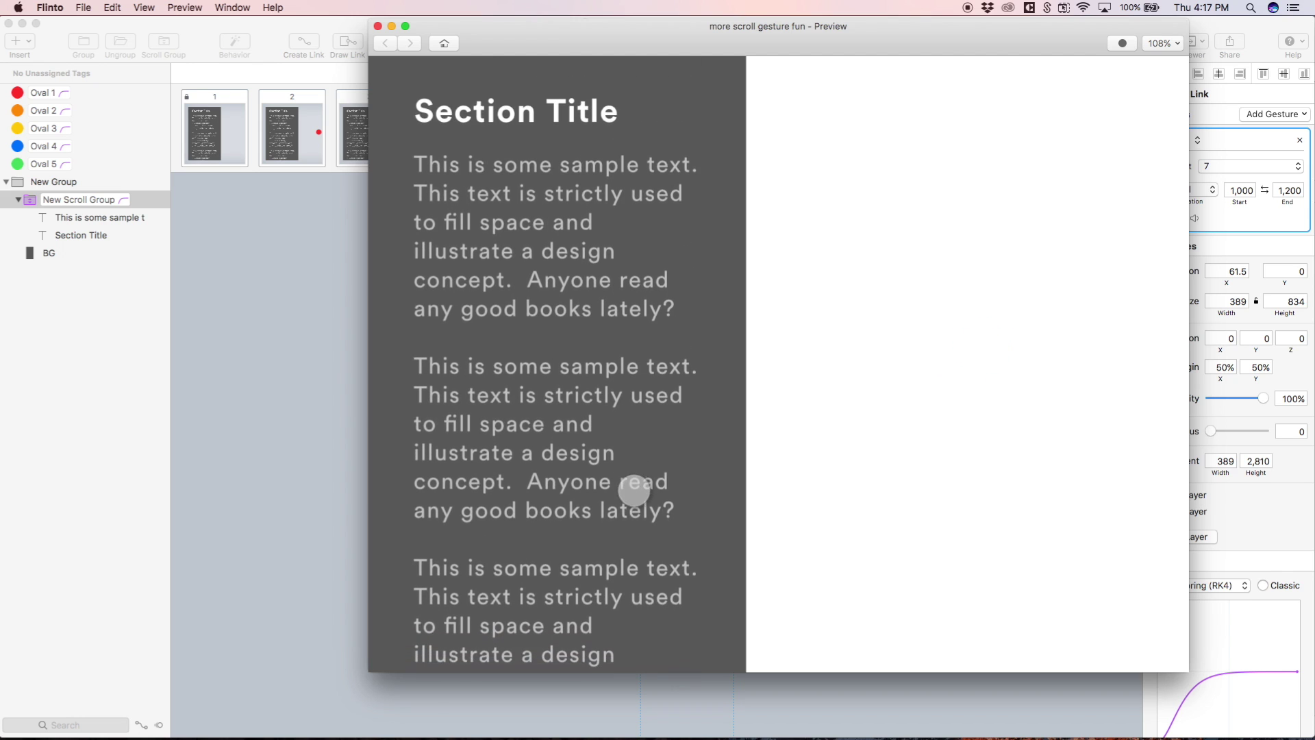
{"action": "scroll", "coordinate": [634, 491], "scroll_direction": "down", "scroll_amount": 4}
{"action": "scroll", "coordinate": [633, 491], "scroll_direction": "down", "scroll_amount": 4}
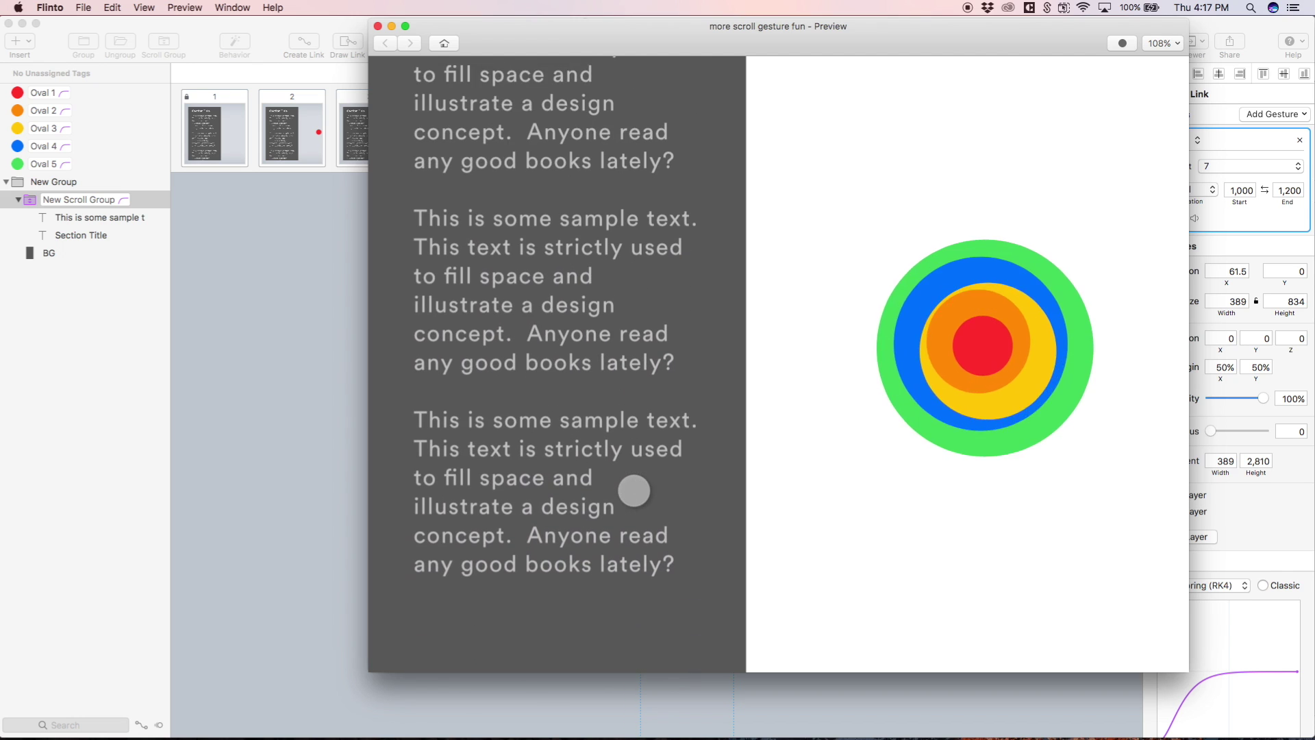
{"action": "scroll", "coordinate": [633, 491], "scroll_direction": "up", "scroll_amount": 2}
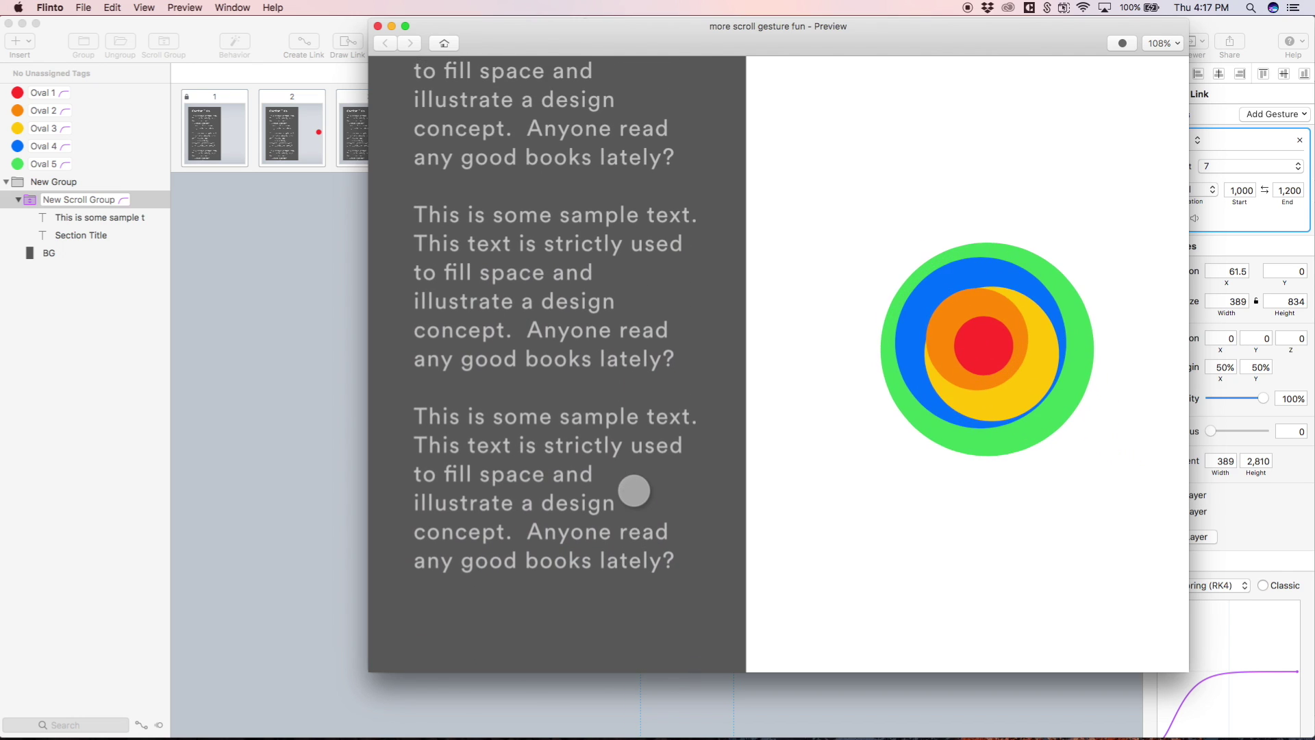
{"action": "scroll", "coordinate": [634, 492], "scroll_direction": "down", "scroll_amount": 2}
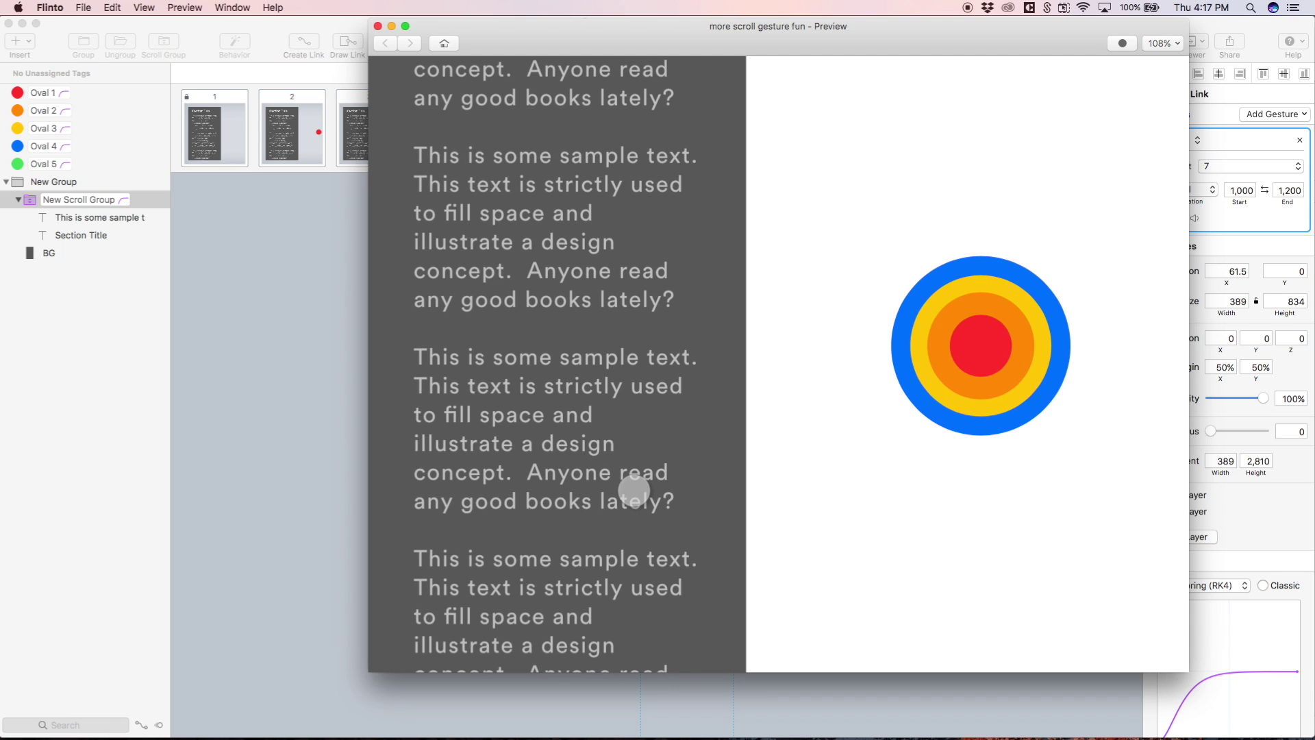
{"action": "scroll", "coordinate": [637, 205], "scroll_direction": "up", "scroll_amount": 5}
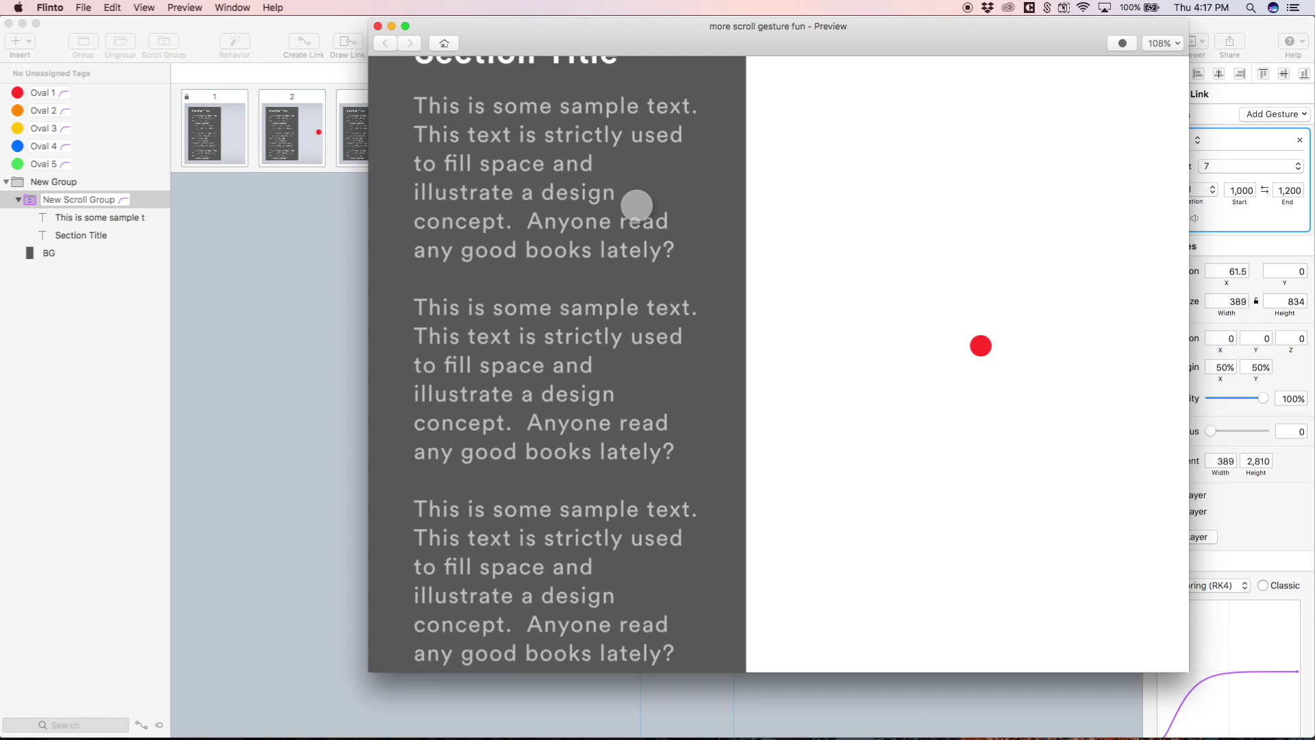
{"action": "scroll", "coordinate": [637, 206], "scroll_direction": "down", "scroll_amount": 4}
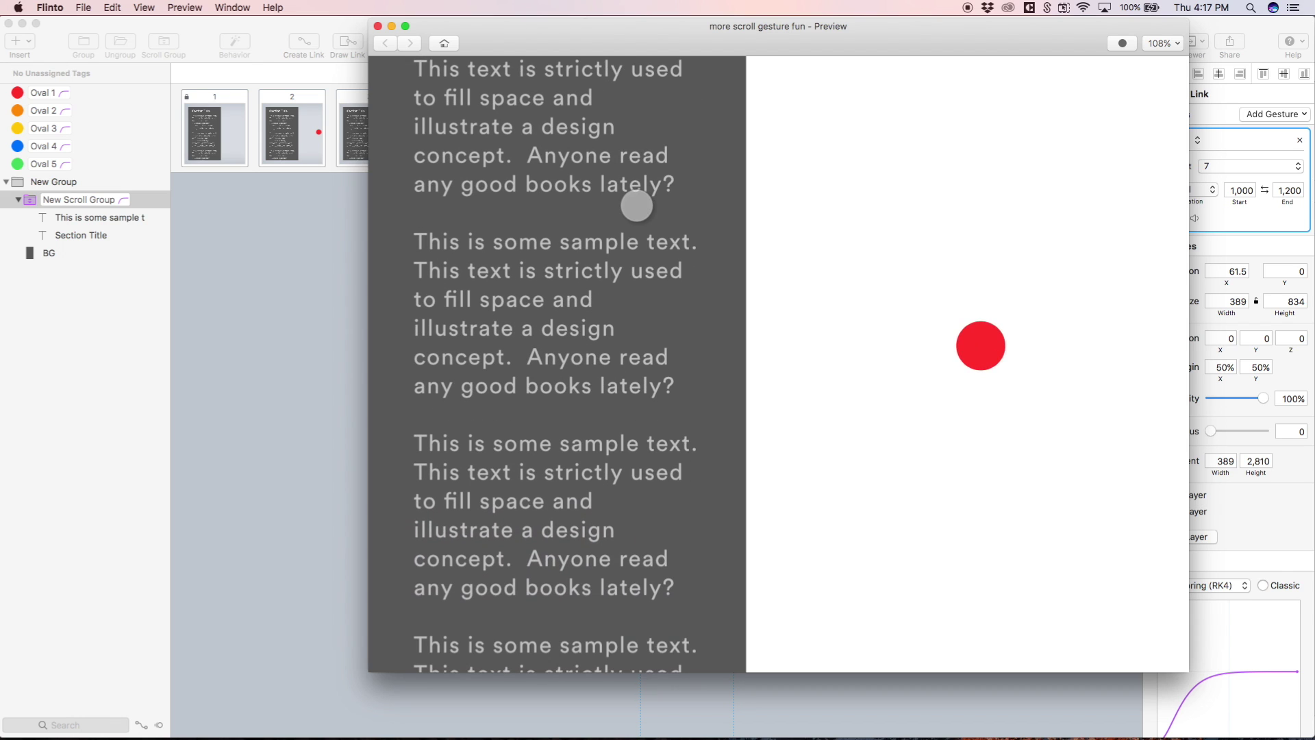
{"action": "scroll", "coordinate": [637, 205], "scroll_direction": "down", "scroll_amount": 2}
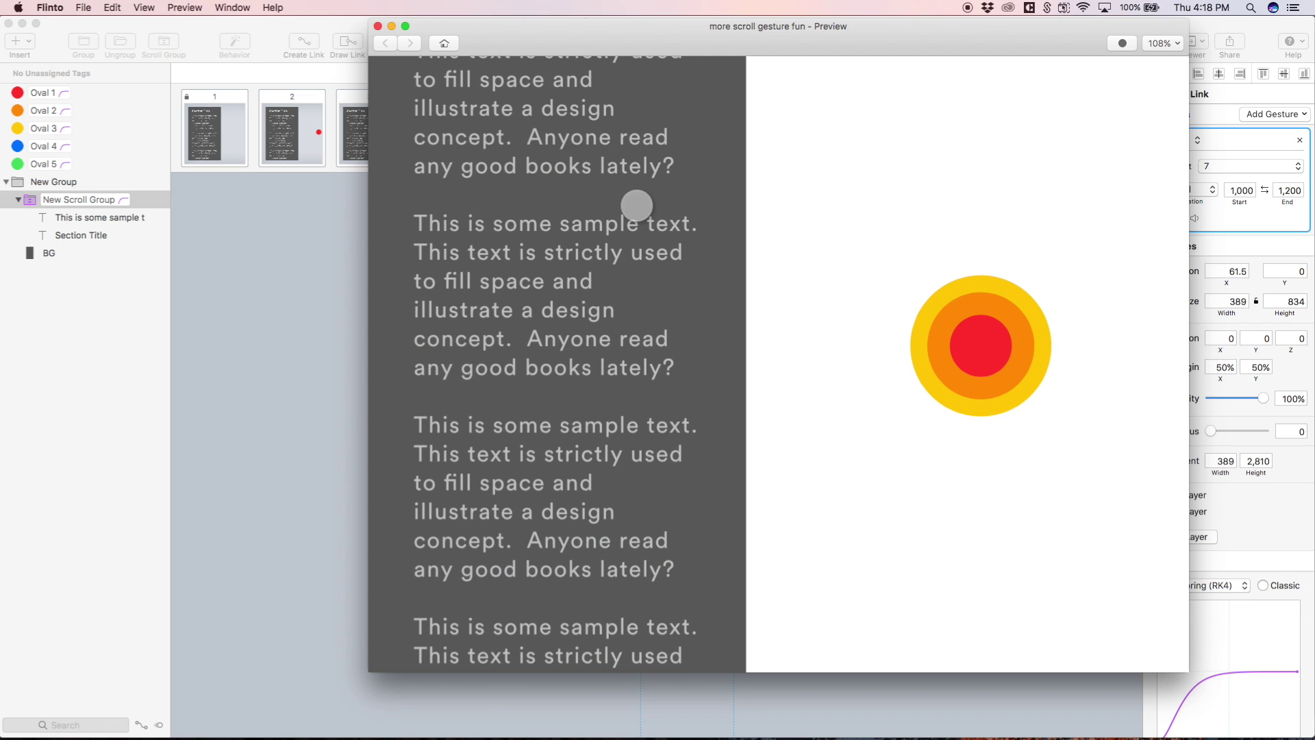
{"action": "scroll", "coordinate": [637, 206], "scroll_direction": "down", "scroll_amount": 3}
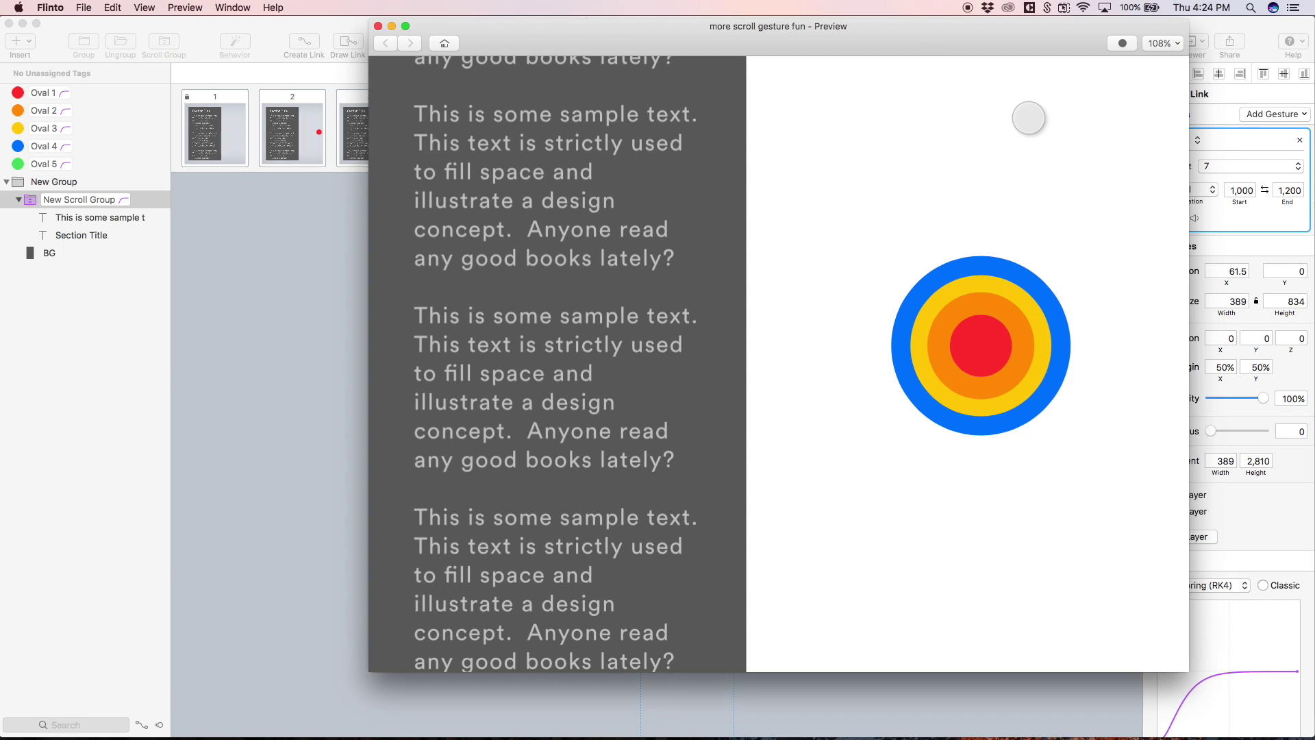